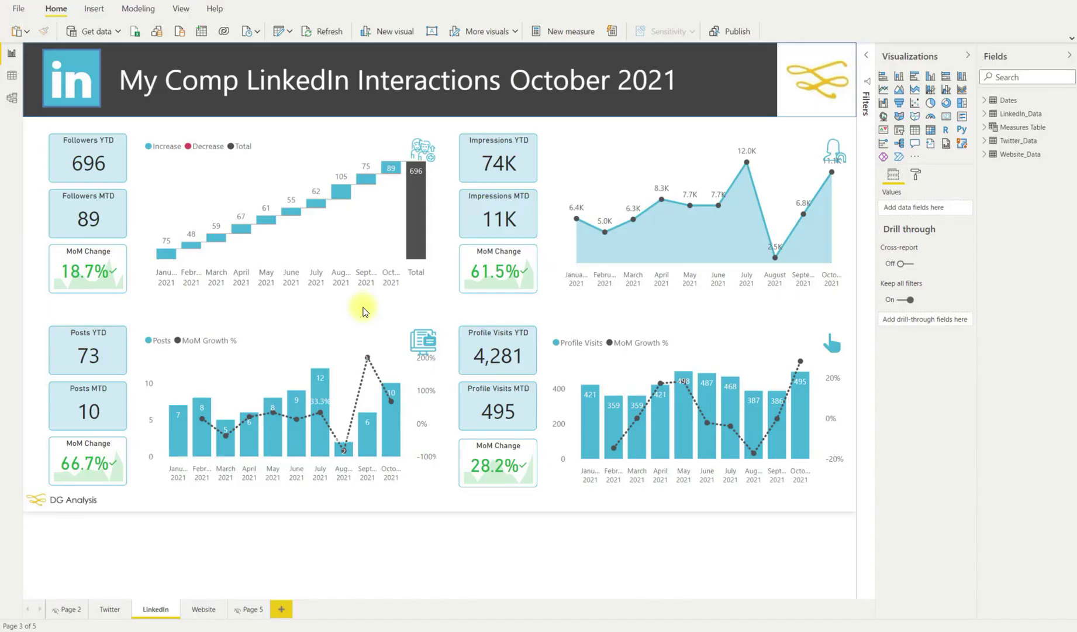
Select the Impressions MTD card and the Profile Visits chart, then open the follower analytics help article.
{"action": "left_click", "coordinate": [502, 221]}
{"action": "left_click", "coordinate": [620, 456]}
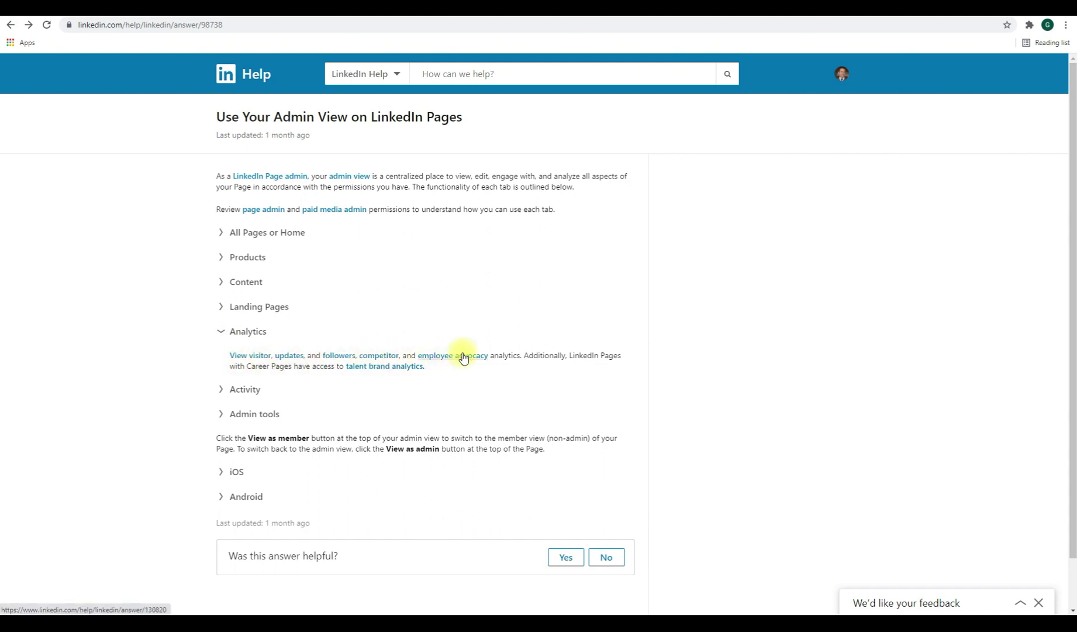
{"action": "left_click", "coordinate": [331, 358]}
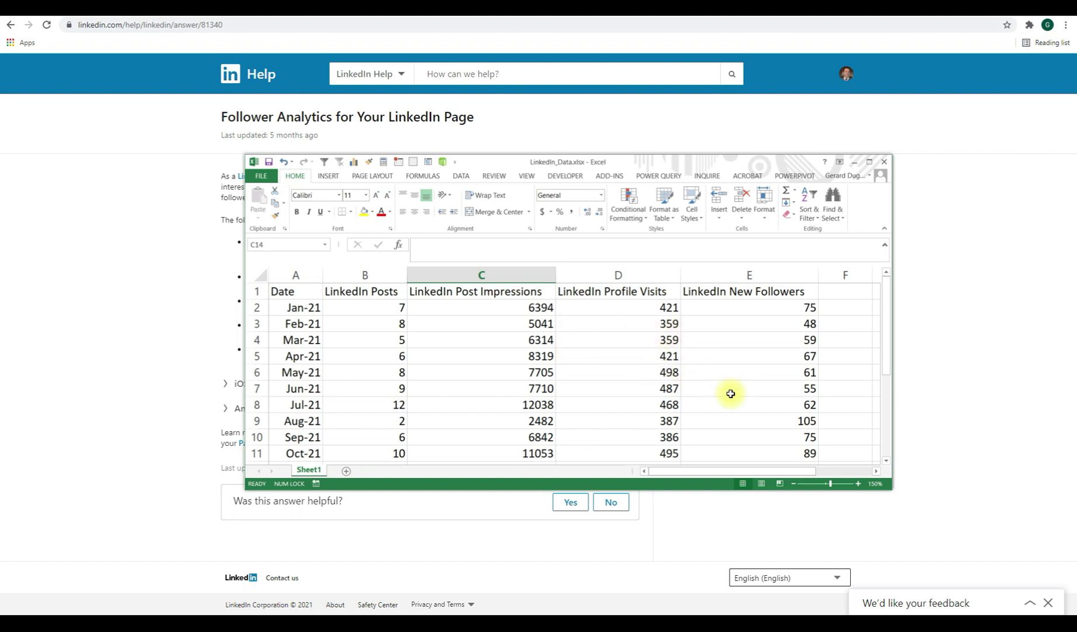
{"action": "scroll", "coordinate": [610, 372], "scroll_direction": "down", "scroll_amount": 1}
{"action": "scroll", "coordinate": [610, 372], "scroll_direction": "up", "scroll_amount": 1}
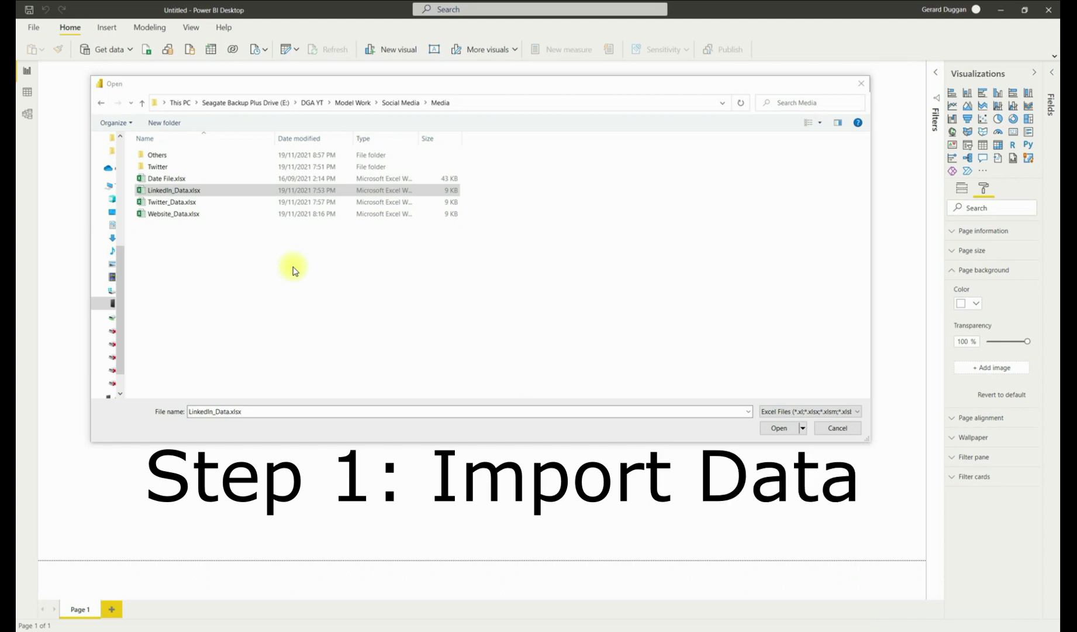
Import Sheet1 from LinkedIn_Data.xlsx and send it to Power Query for transformation.
{"action": "left_click", "coordinate": [163, 191]}
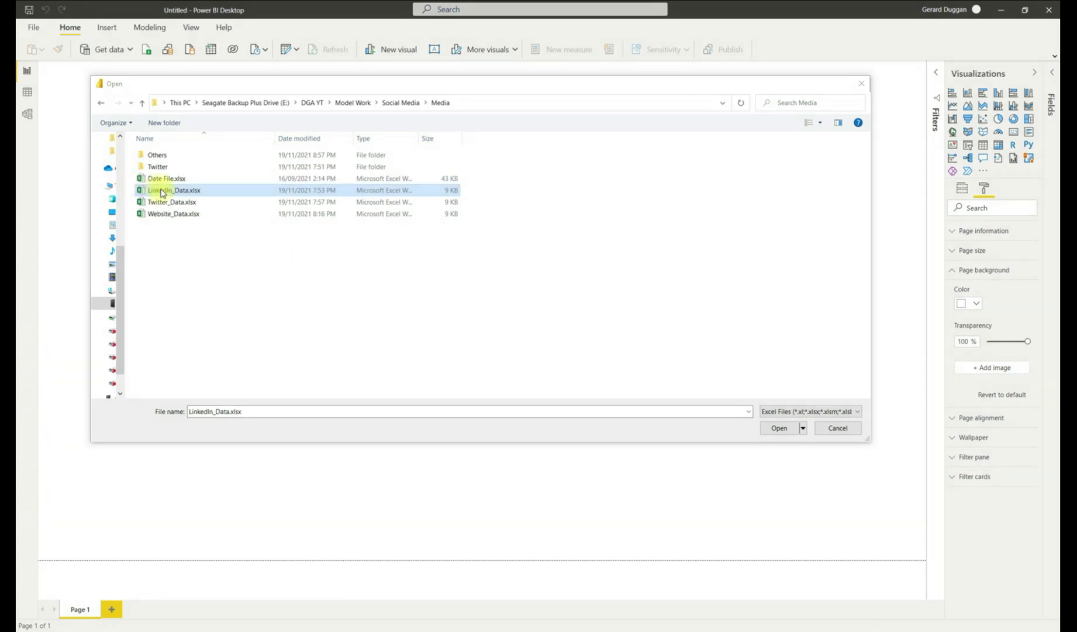
{"action": "left_click", "coordinate": [779, 428]}
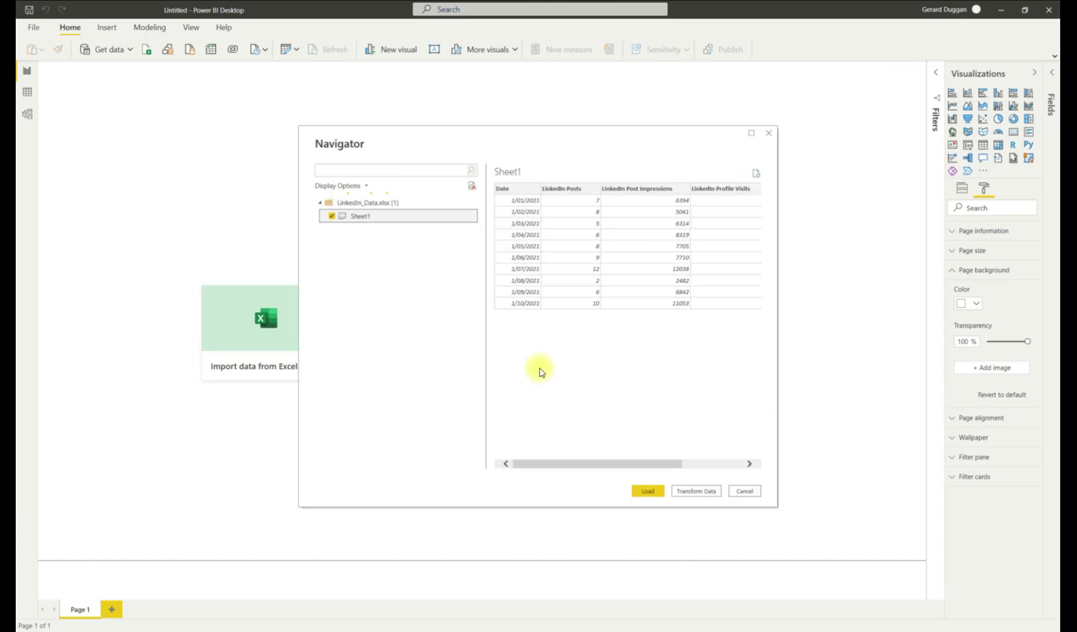
{"action": "left_click", "coordinate": [697, 492]}
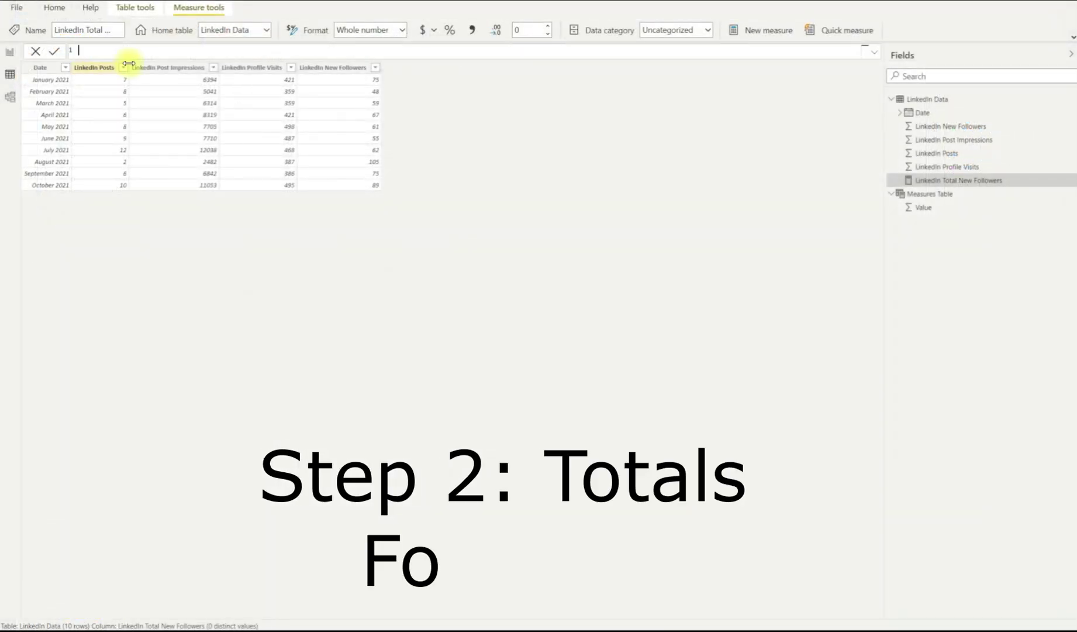
Define LinkedIn Total New Followers = SUMX('LinkedIn Data', 'LinkedIn Data'[LinkedIn New Followers]).
{"action": "type", "text": "LinkedIn Total N"}
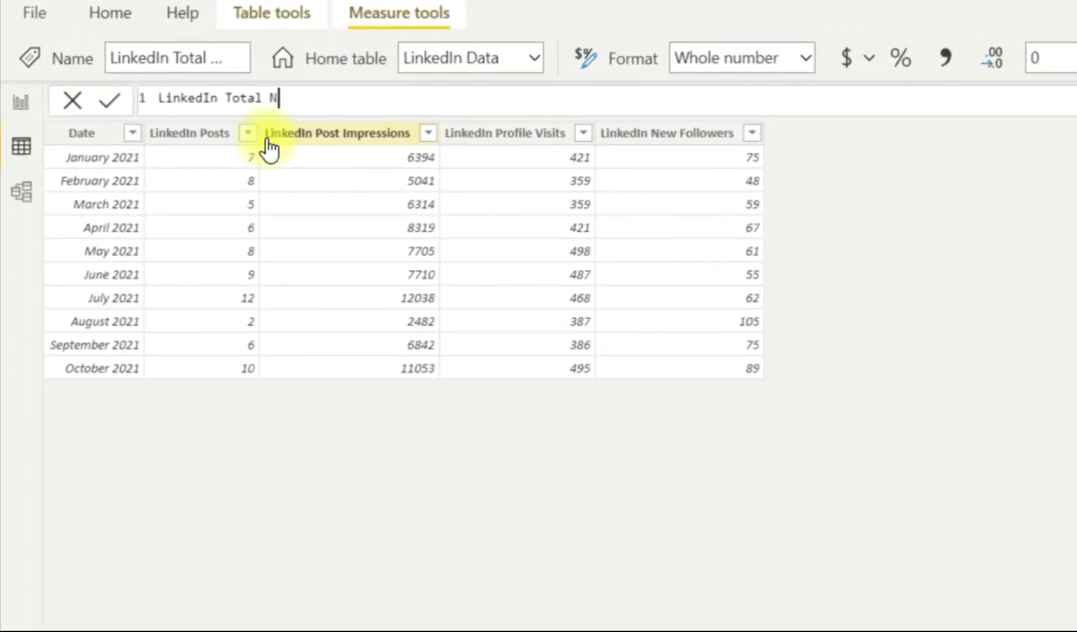
{"action": "type", "text": "ew Followers"}
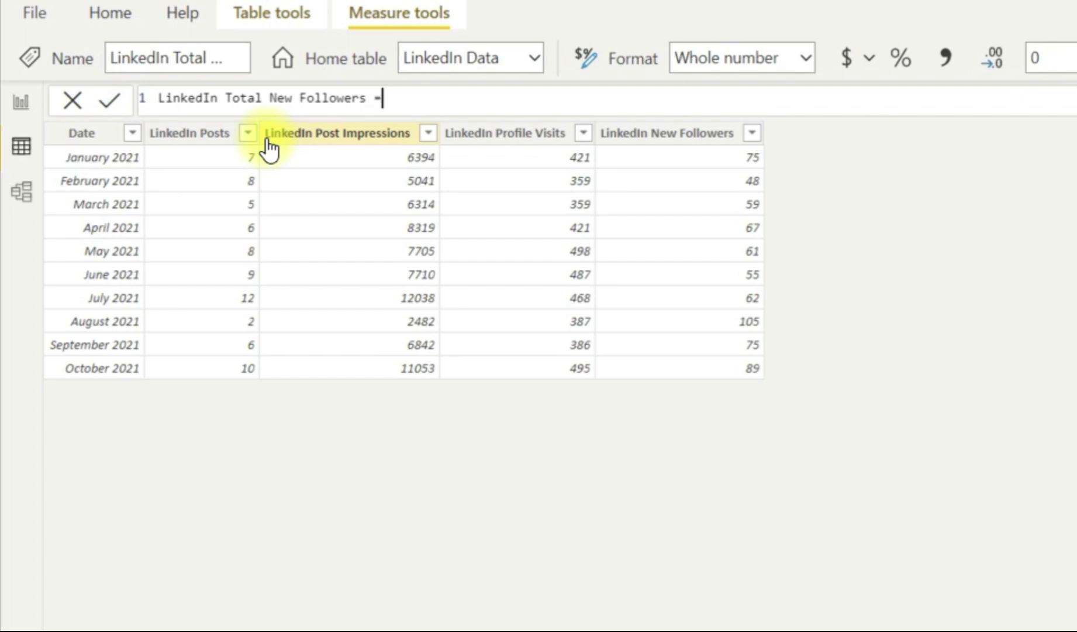
{"action": "type", "text": " ="}
{"action": "key", "text": "shift+Return"}
{"action": "type", "text": "SUM"}
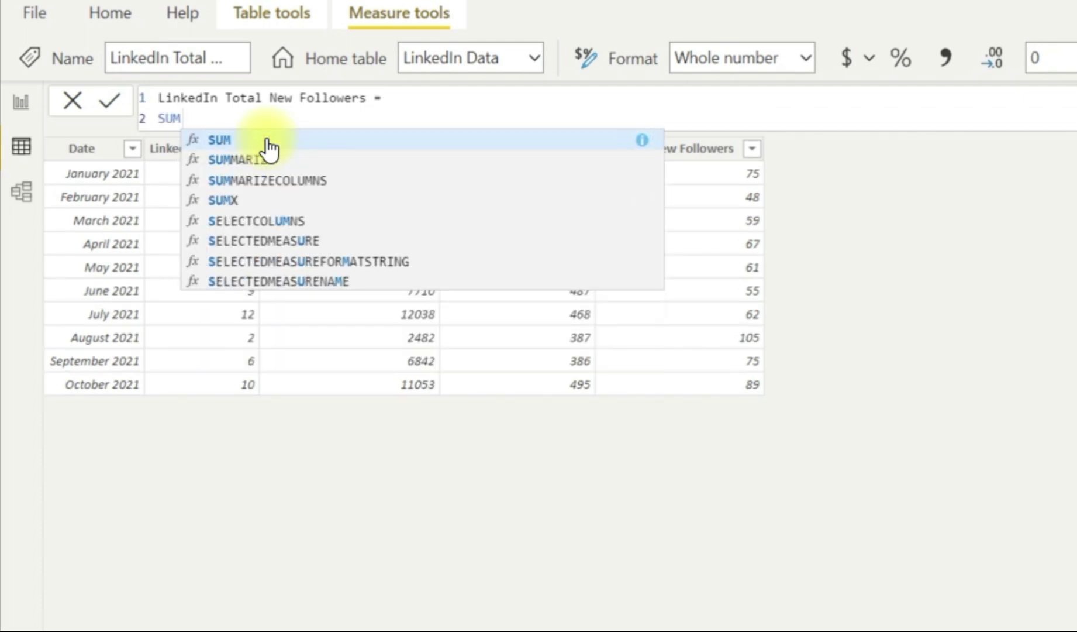
{"action": "type", "text": "X("}
{"action": "key", "text": "shift+Return"}
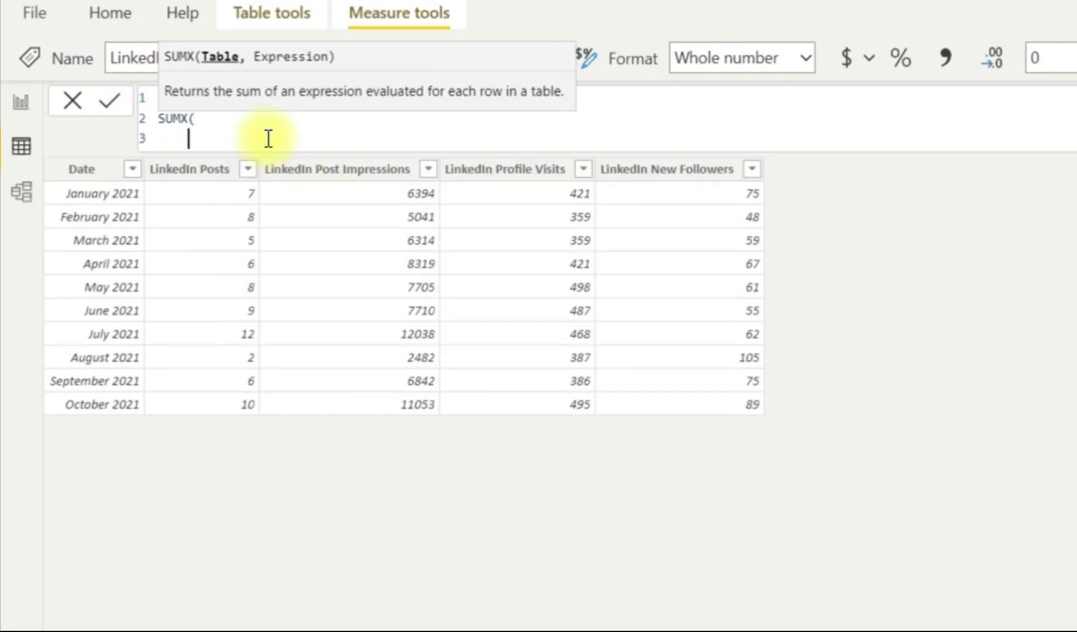
{"action": "type", "text": "Lin"}
{"action": "key", "text": "Tab"}
{"action": "type", "text": ","}
{"action": "key", "text": "shift+Return"}
{"action": "type", "text": "New"}
{"action": "key", "text": "Tab"}
{"action": "key", "text": "shift+Return"}
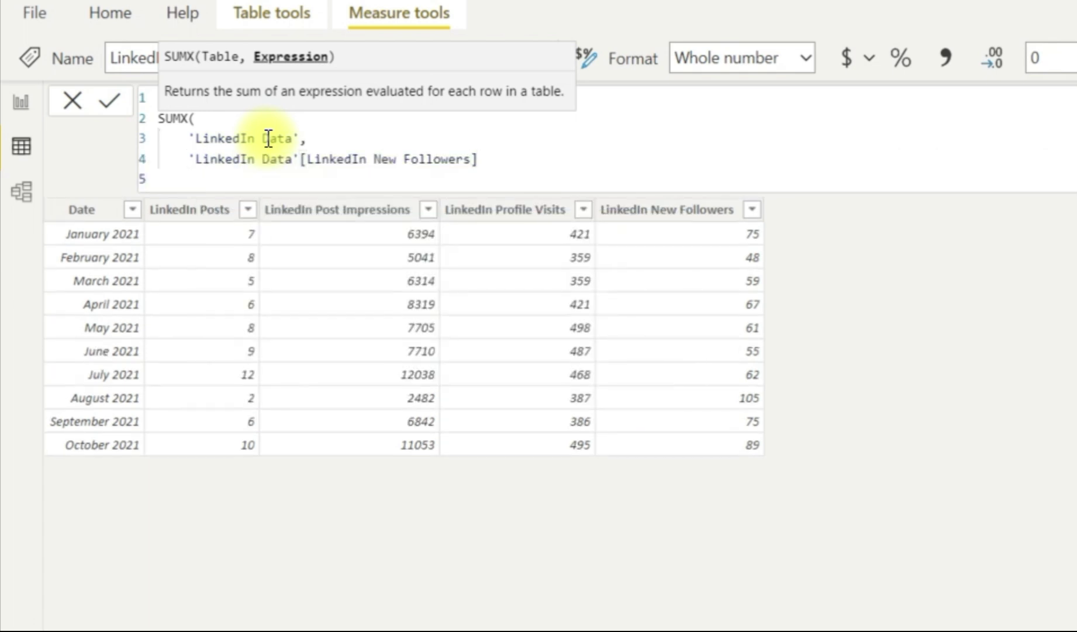
{"action": "type", "text": ")"}
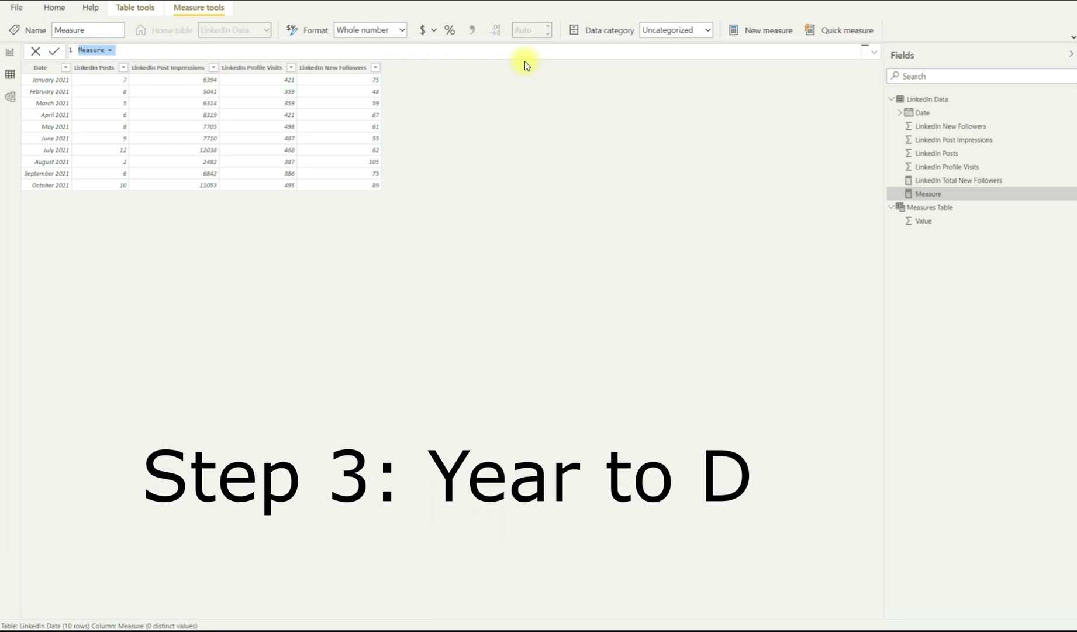
Name the measure LinkedIn New Followers YTD and start TOTALYTD over [LinkedIn Total New Followers].
{"action": "type", "text": "LinkedIn"}
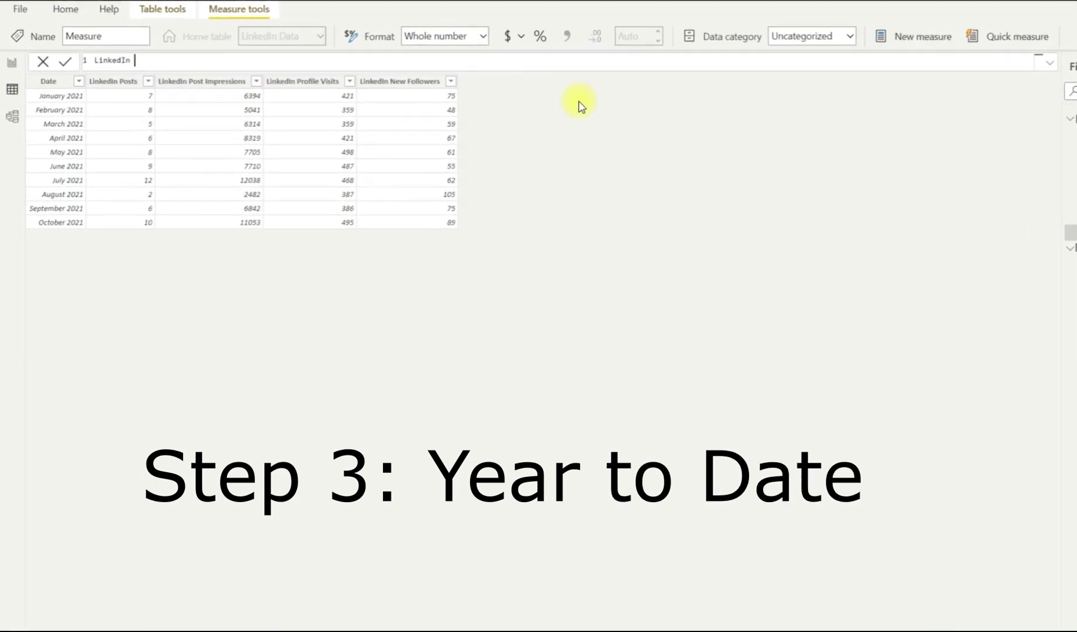
{"action": "type", "text": " New Followers YTD ="}
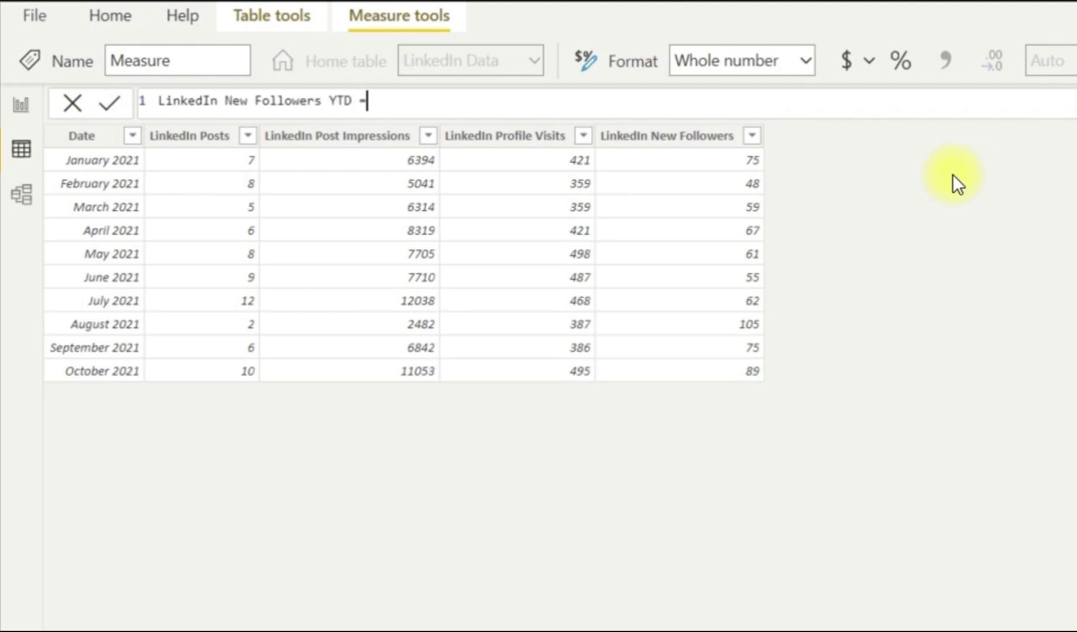
{"action": "key", "text": "shift+Return"}
{"action": "type", "text": "Total"}
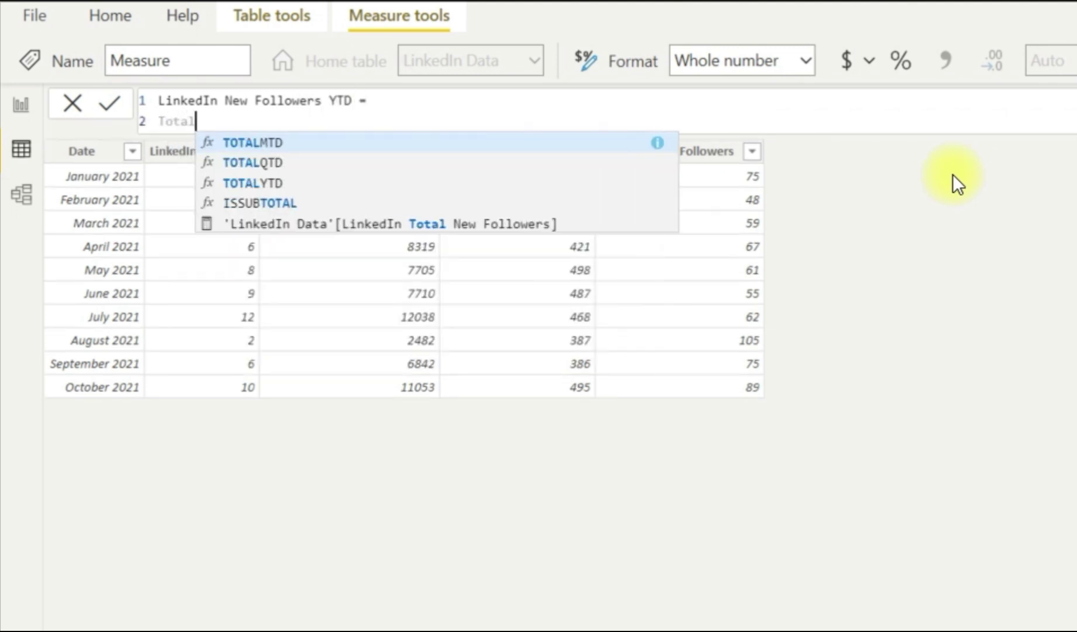
{"action": "key", "text": "Down"}
{"action": "key", "text": "Down"}
{"action": "key", "text": "Down"}
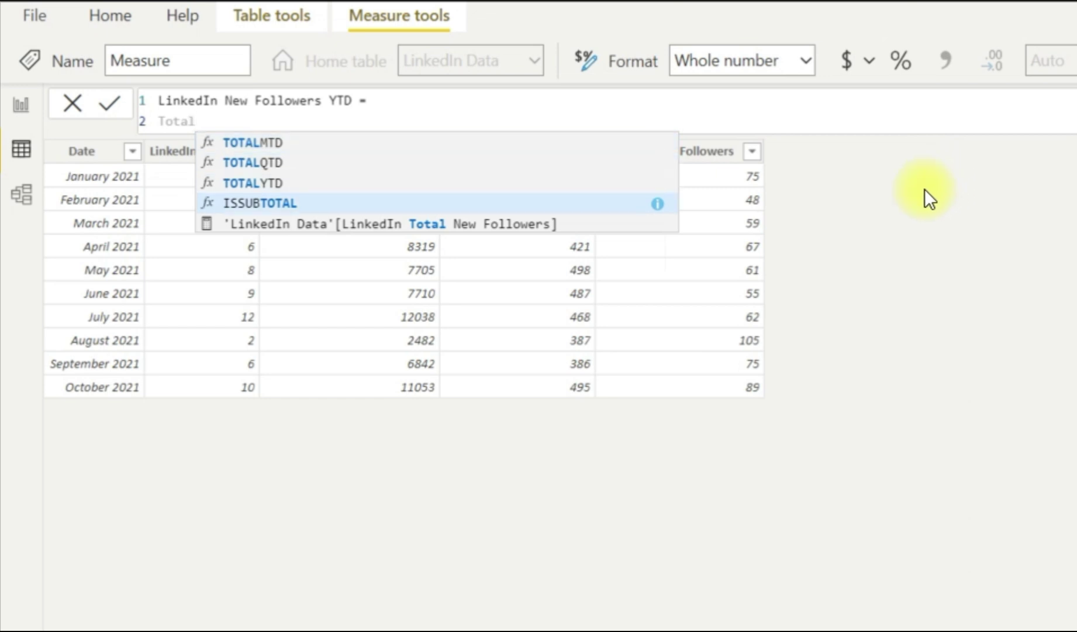
{"action": "key", "text": "Up"}
{"action": "key", "text": "Tab"}
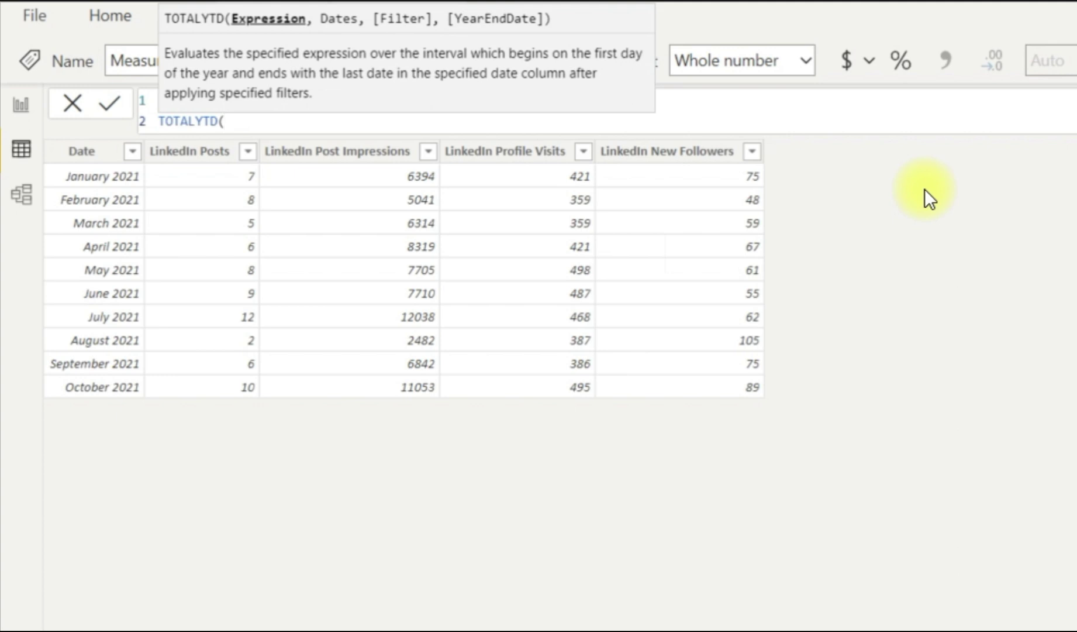
{"action": "key", "text": "shift+Return"}
{"action": "type", "text": "["}
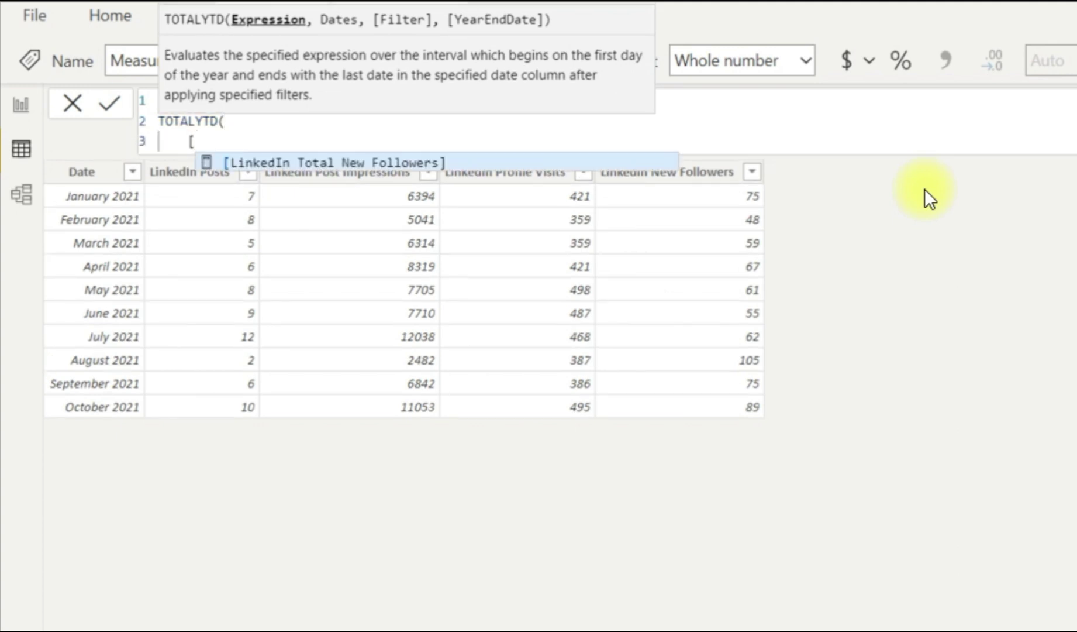
{"action": "key", "text": "Tab"}
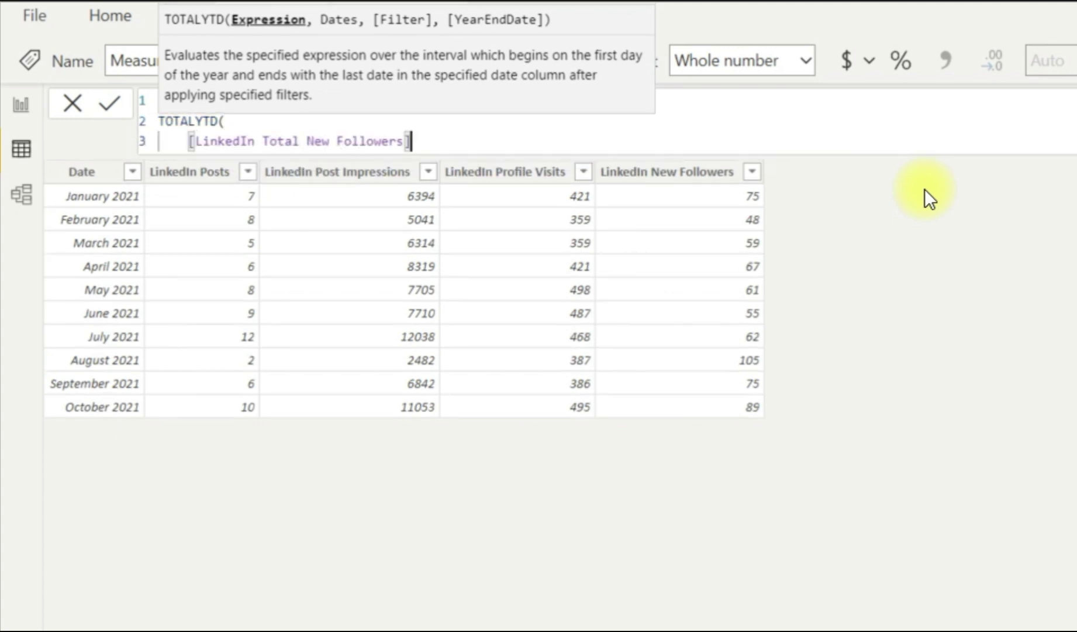
Add 'LinkedIn Data'[Date] as the dates argument, close the formula and commit it.
{"action": "type", "text": ","}
{"action": "key", "text": "shift+Return"}
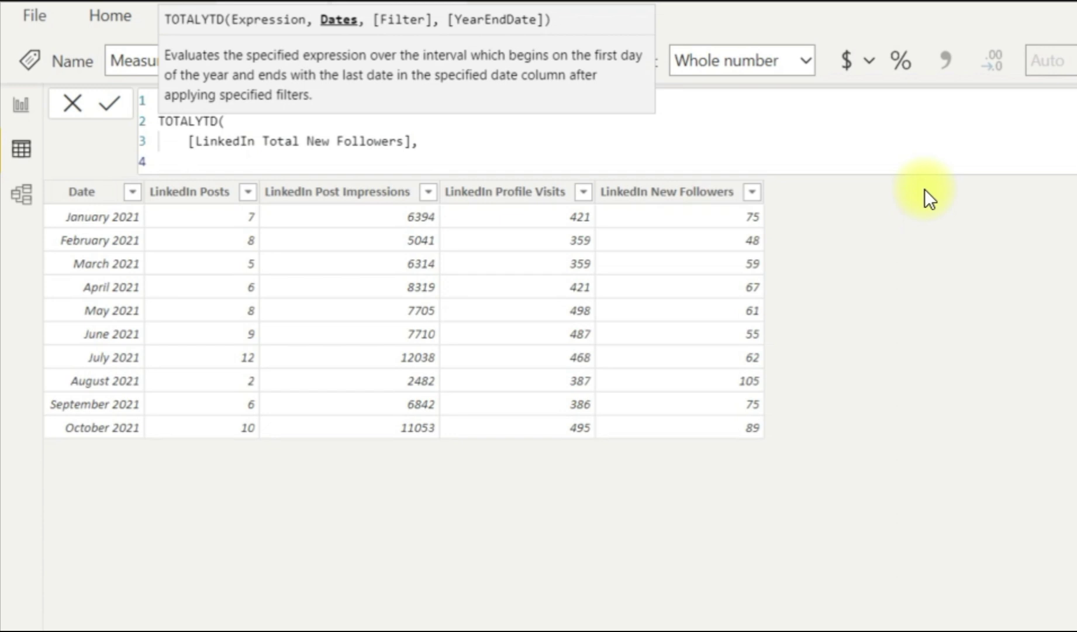
{"action": "type", "text": "Linke"}
{"action": "key", "text": "Down"}
{"action": "key", "text": "Tab"}
{"action": "key", "text": "shift+Return"}
{"action": "type", "text": ")"}
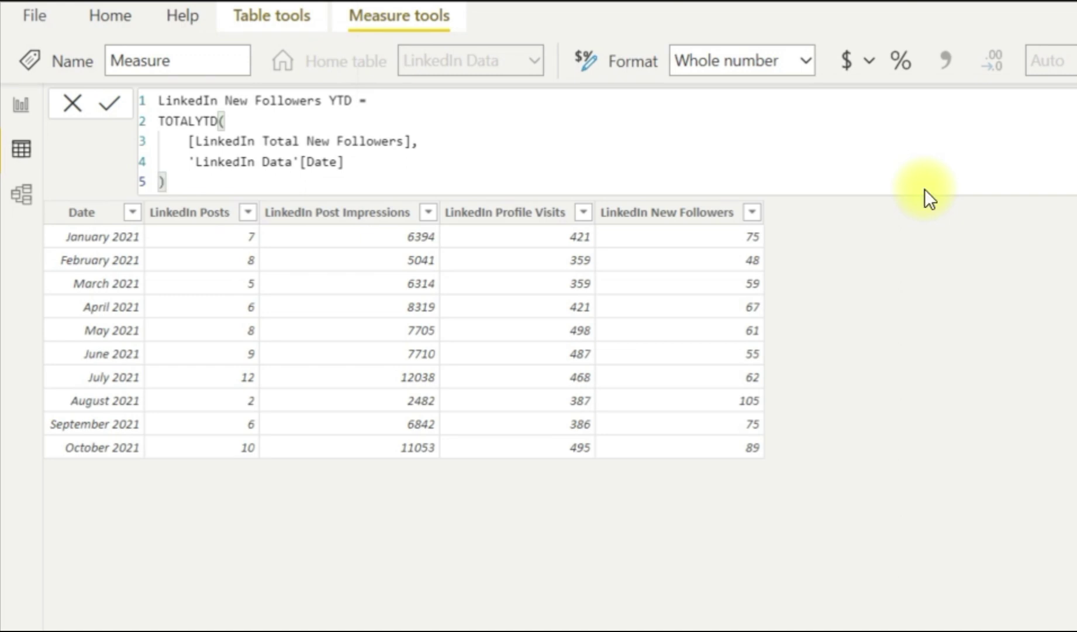
{"action": "key", "text": "Return"}
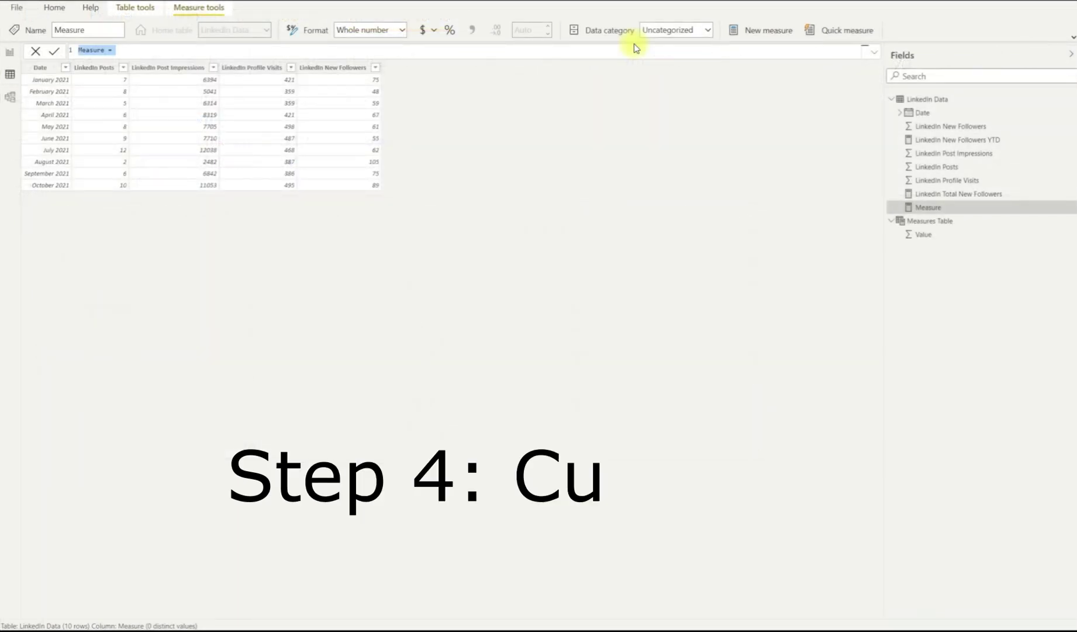
Name the measure LinkedIn New Followers This Month and start CALCULATE on [LinkedIn Total New Followers].
{"action": "type", "text": "Linked"}
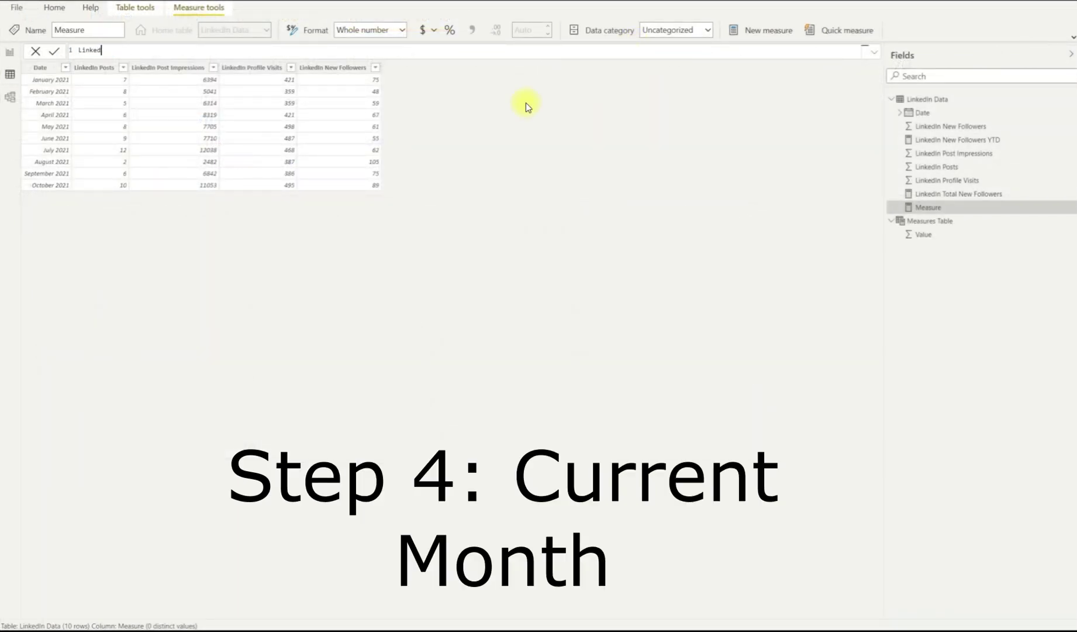
{"action": "type", "text": "In New Foll"}
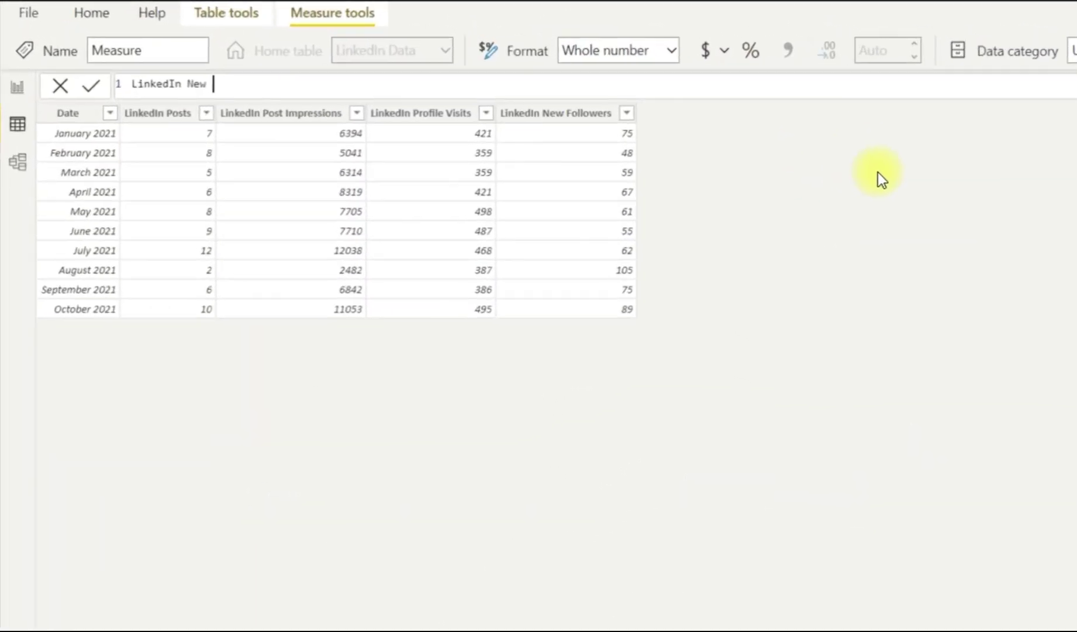
{"action": "type", "text": "owers"}
{"action": "type", "text": " This Month"}
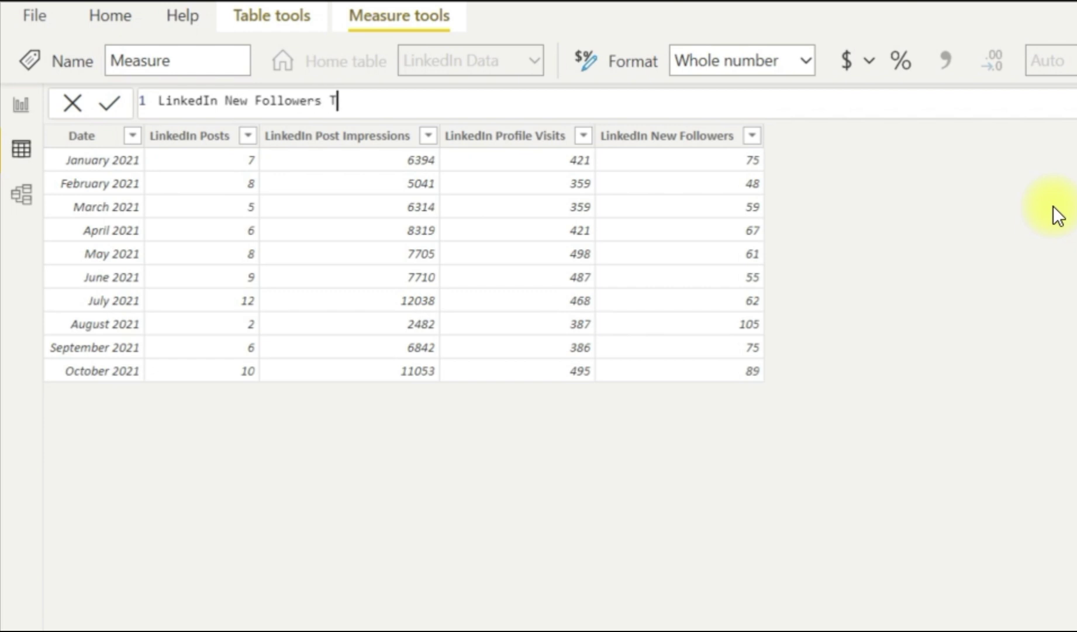
{"action": "key", "text": "BackSpace"}
{"action": "type", "text": "th ="}
{"action": "key", "text": "shift+Return"}
{"action": "type", "text": "CAL"}
{"action": "key", "text": "Tab"}
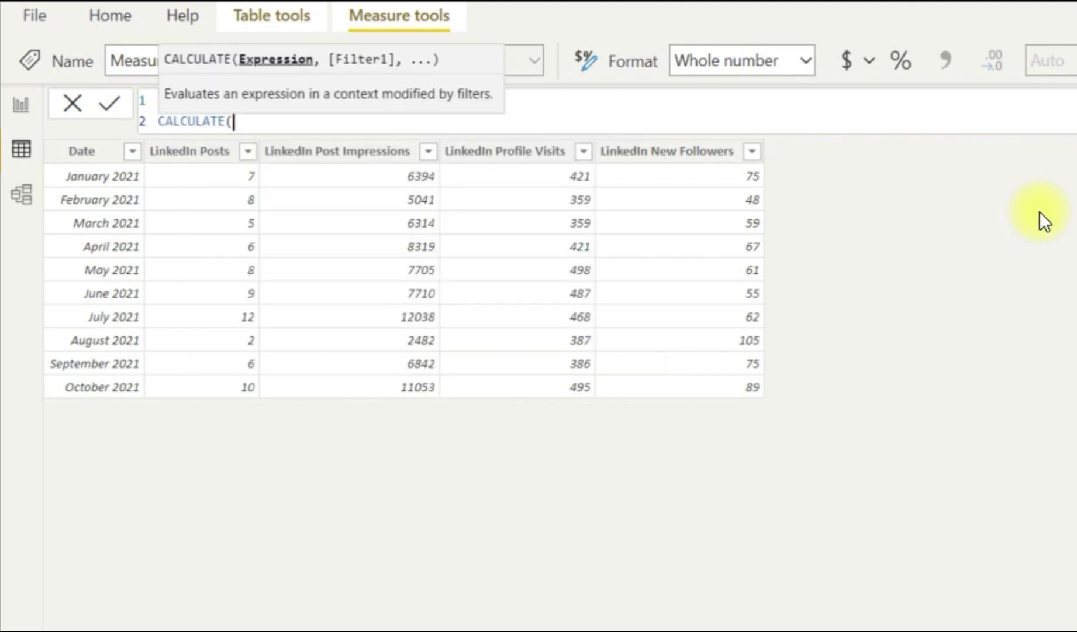
{"action": "key", "text": "shift+Return"}
{"action": "type", "text": "["}
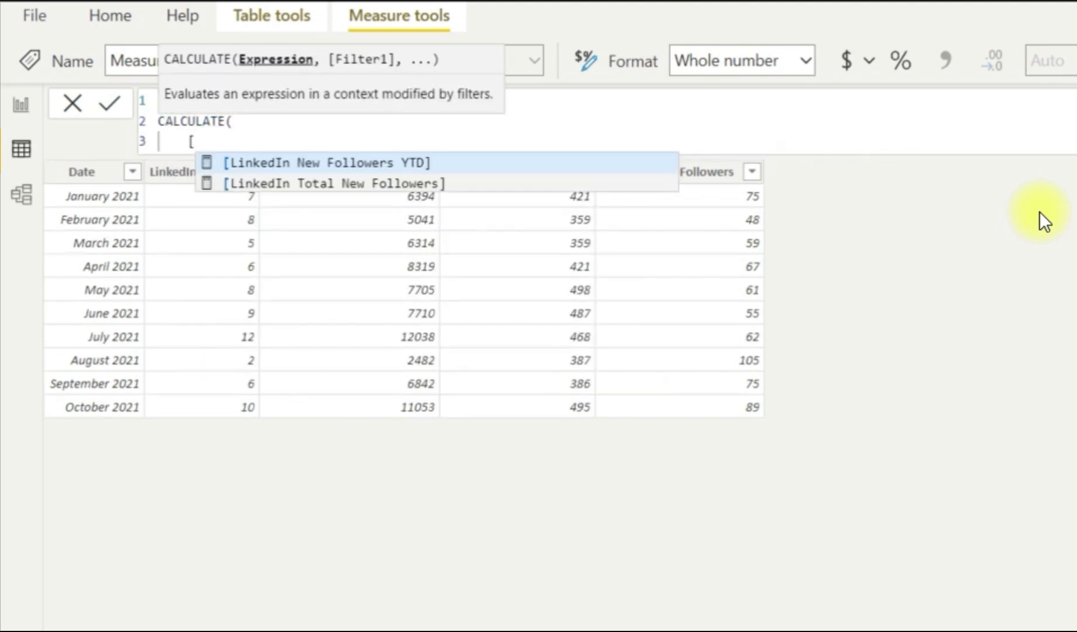
{"action": "key", "text": "Down"}
{"action": "key", "text": "Tab"}
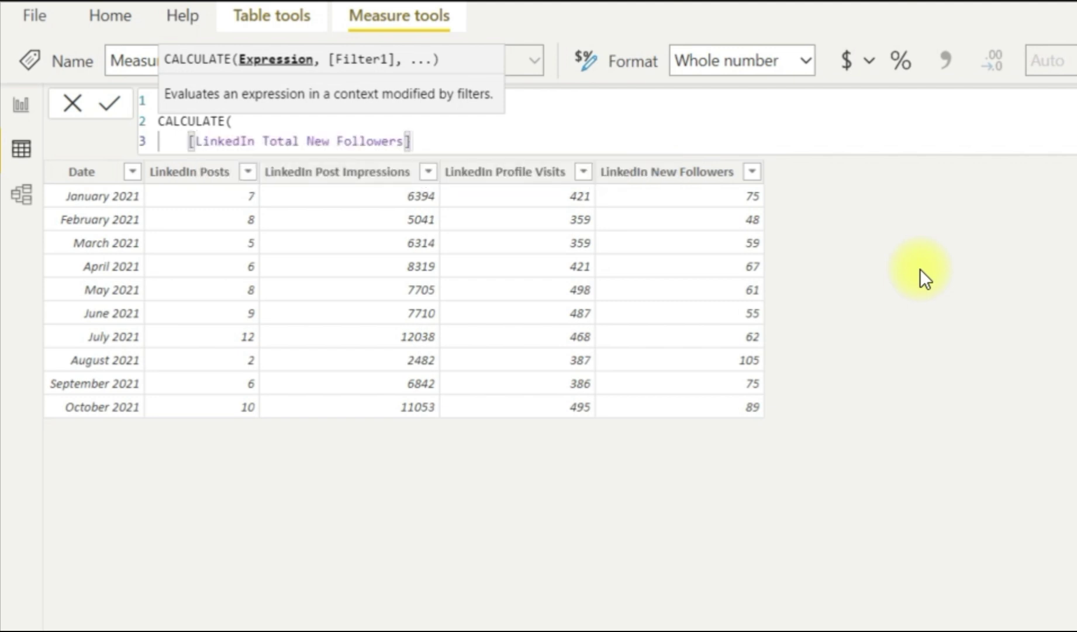
Add LASTDATE('LinkedIn Data'[Date]) as the filter, close both parentheses and commit the measure.
{"action": "type", "text": ","}
{"action": "key", "text": "shift+Return"}
{"action": "type", "text": "LAST"}
{"action": "key", "text": "Down"}
{"action": "key", "text": "Tab"}
{"action": "type", "text": "Link"}
{"action": "key", "text": "Down"}
{"action": "key", "text": "Tab"}
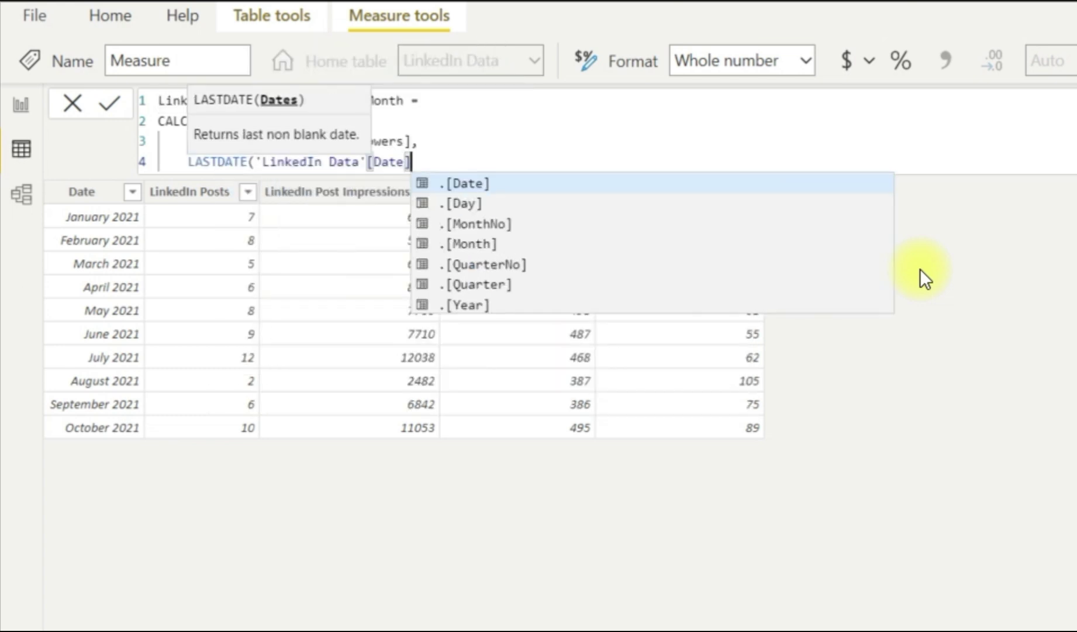
{"action": "key", "text": "shift+Return"}
{"action": "type", "text": ")"}
{"action": "key", "text": "shift+Return"}
{"action": "type", "text": ")"}
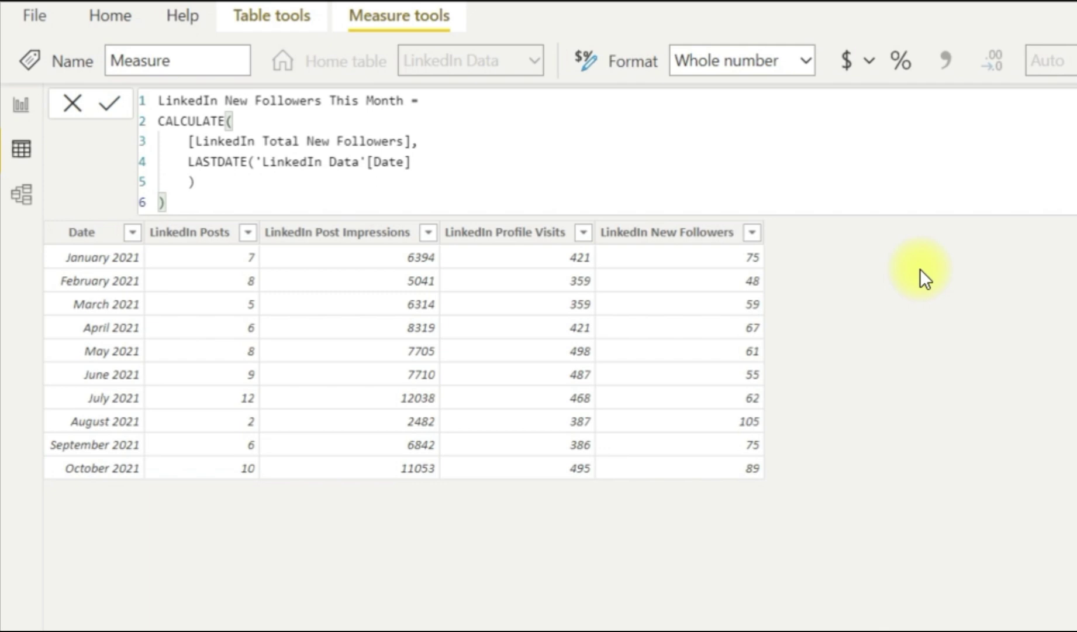
{"action": "key", "text": "Return"}
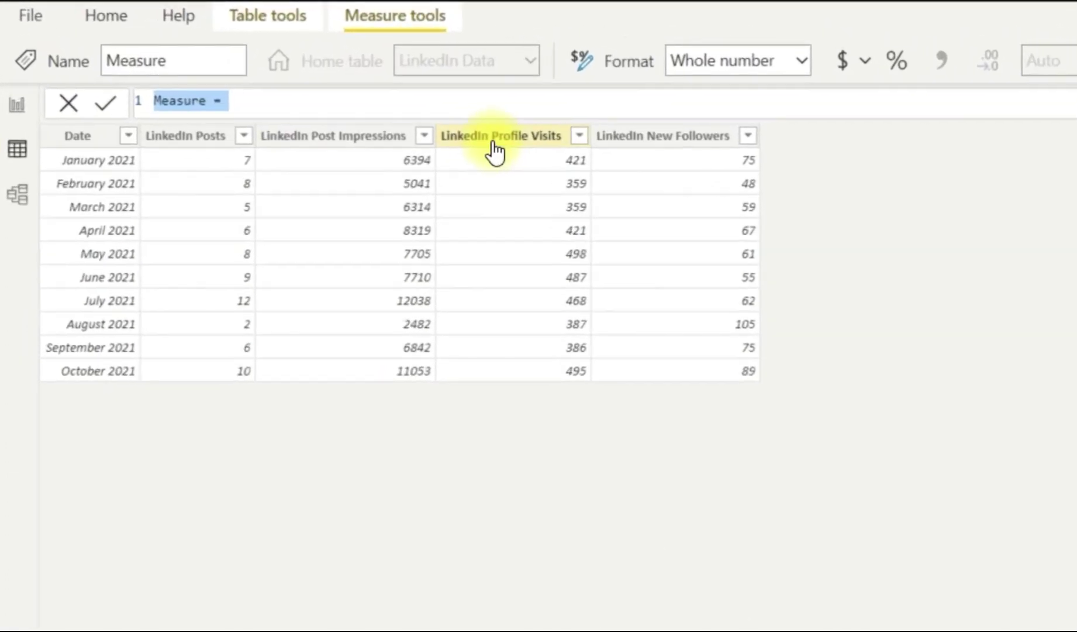
Name the measure LinkedIn Followers Previous Month and start CALCULATE with SUM of LinkedIn New Followers.
{"action": "type", "text": "Linked"}
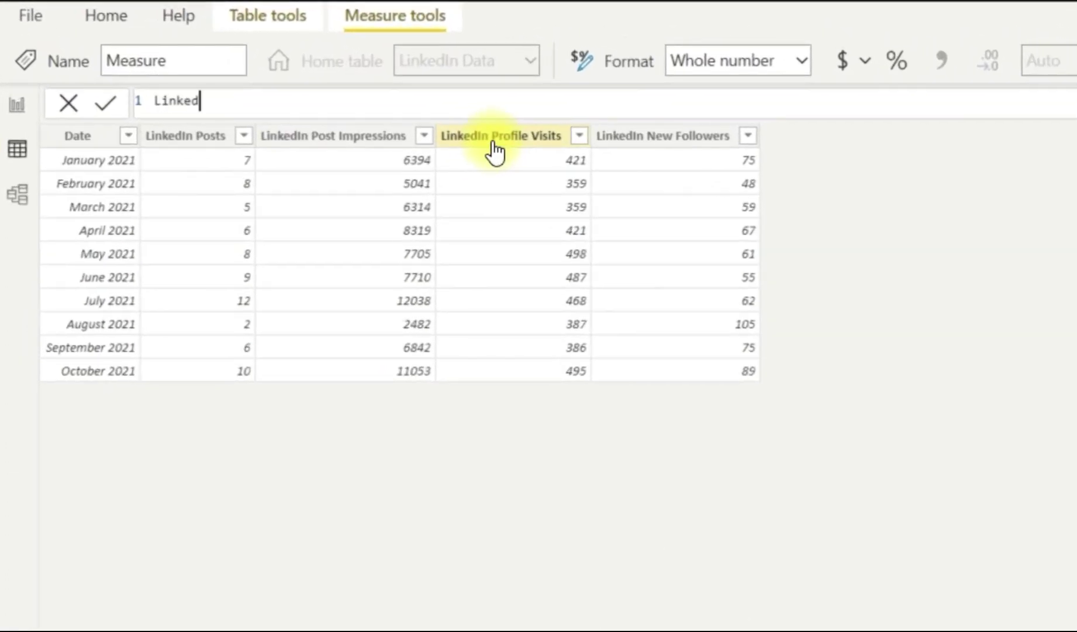
{"action": "type", "text": "In Followers Previous Monht"}
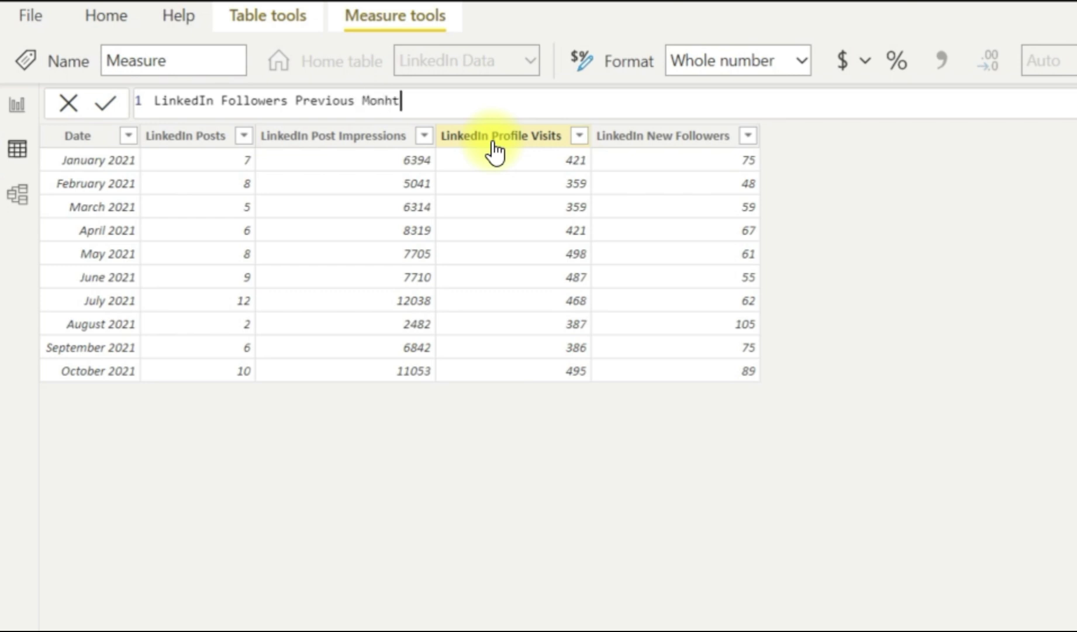
{"action": "key", "text": "BackSpace"}
{"action": "key", "text": "BackSpace"}
{"action": "type", "text": "th ="}
{"action": "key", "text": "shift+Return"}
{"action": "type", "text": "CALCULATE("}
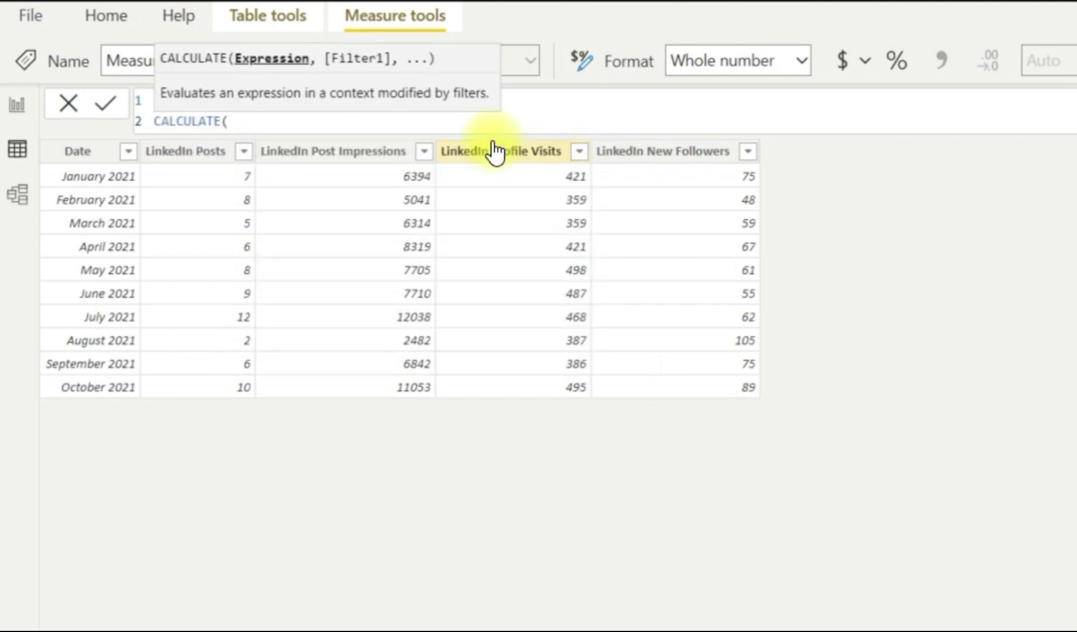
{"action": "key", "text": "shift+Return"}
{"action": "type", "text": "S"}
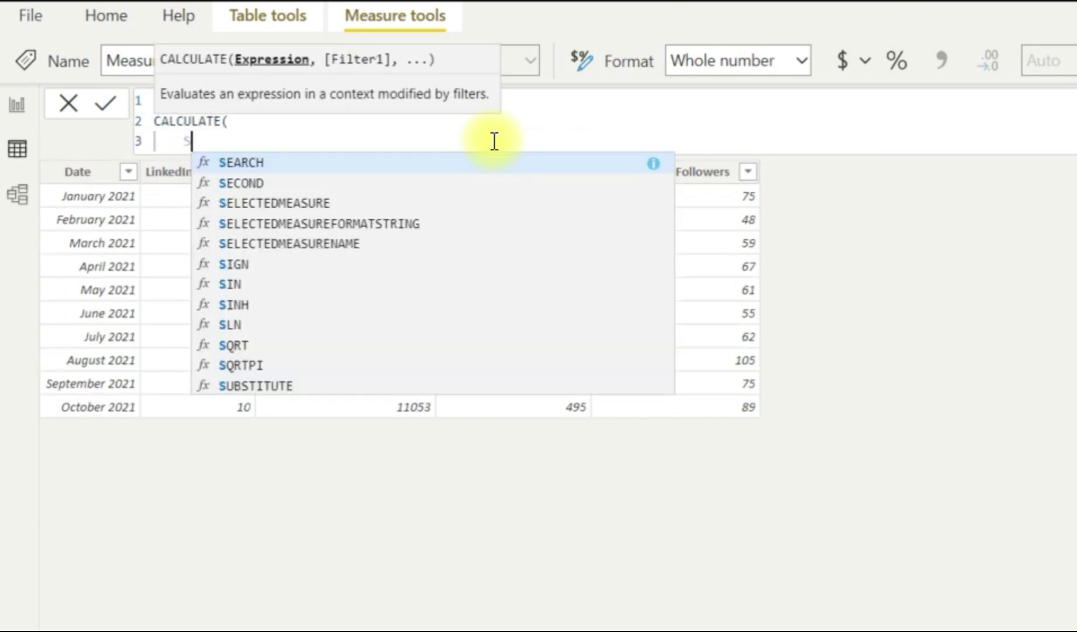
{"action": "type", "text": "UM("}
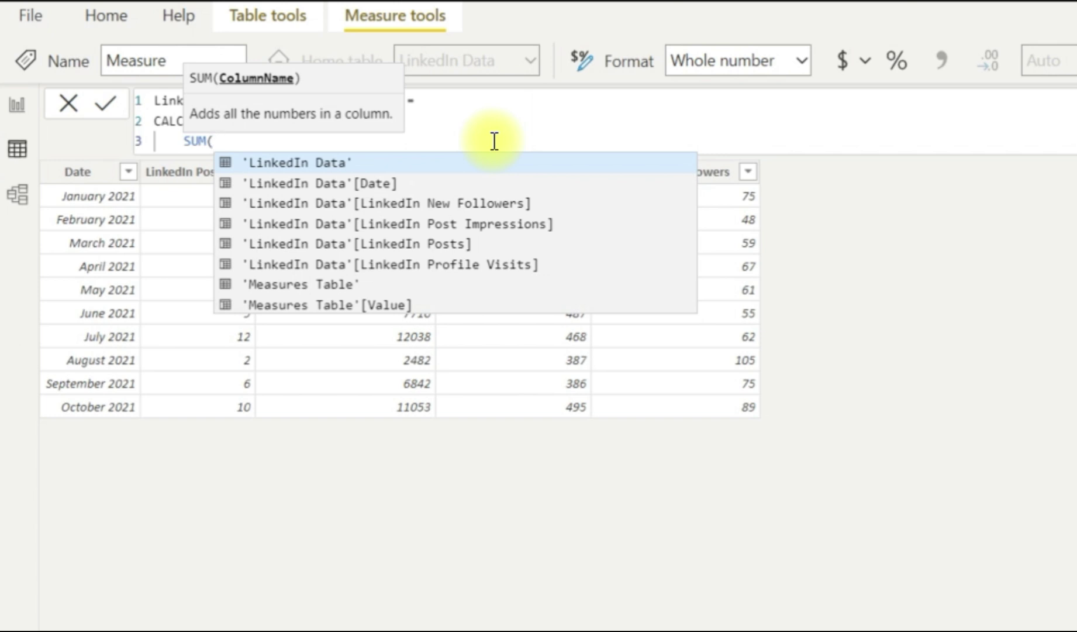
{"action": "type", "text": "Link"}
{"action": "key", "text": "Down"}
{"action": "key", "text": "Down"}
{"action": "key", "text": "Tab"}
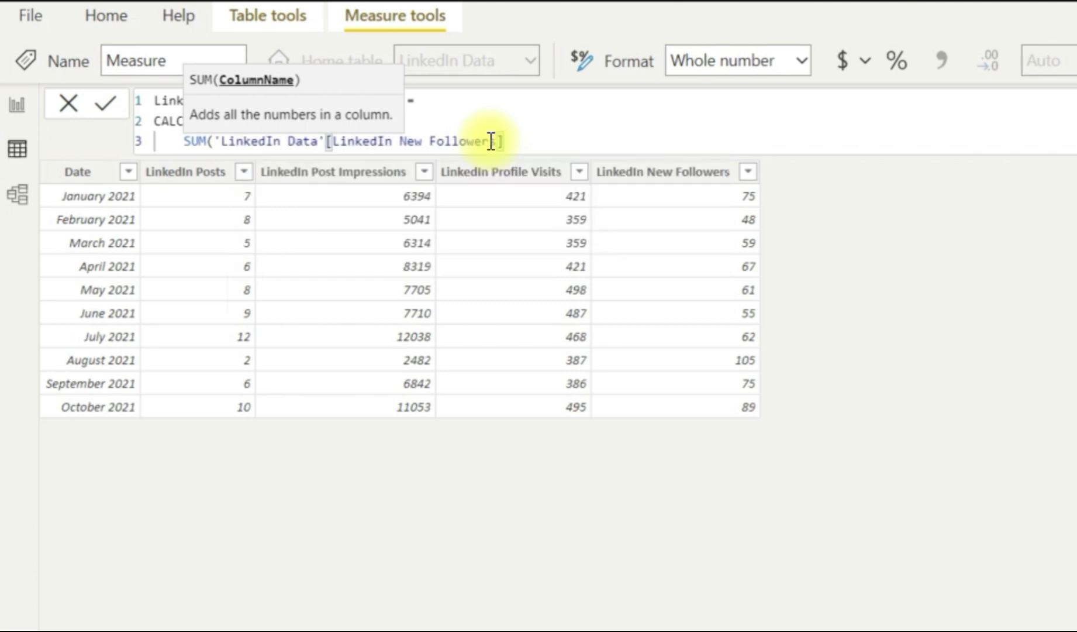
{"action": "type", "text": "),"}
Add PREVIOUSMONTH('LinkedIn Data'[Date]) as the filter argument and close the formula.
{"action": "key", "text": "shift+Return"}
{"action": "type", "text": "Prev"}
{"action": "key", "text": "Down"}
{"action": "key", "text": "Tab"}
{"action": "type", "text": "'Link"}
{"action": "key", "text": "Down"}
{"action": "key", "text": "Tab"}
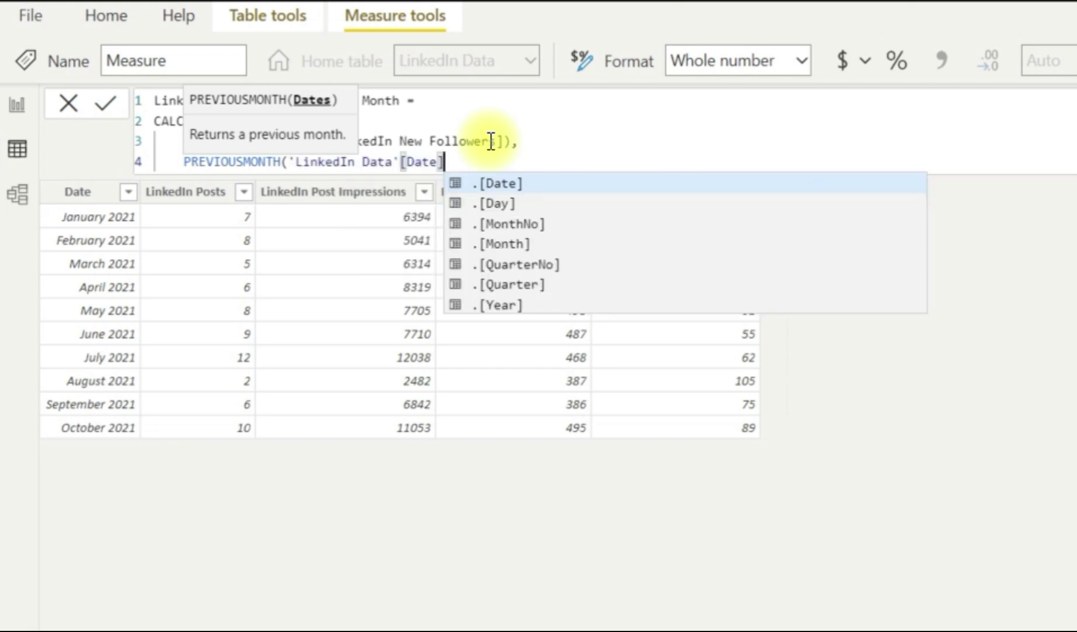
{"action": "key", "text": "shift+Return"}
{"action": "type", "text": ")"}
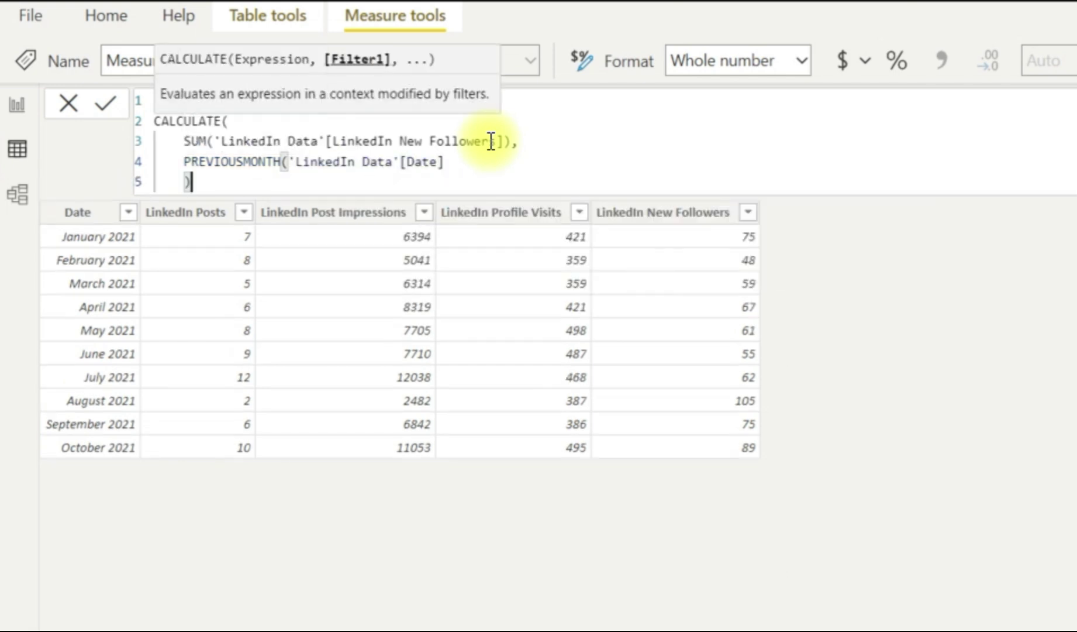
{"action": "key", "text": "shift+Return"}
{"action": "type", "text": ")"}
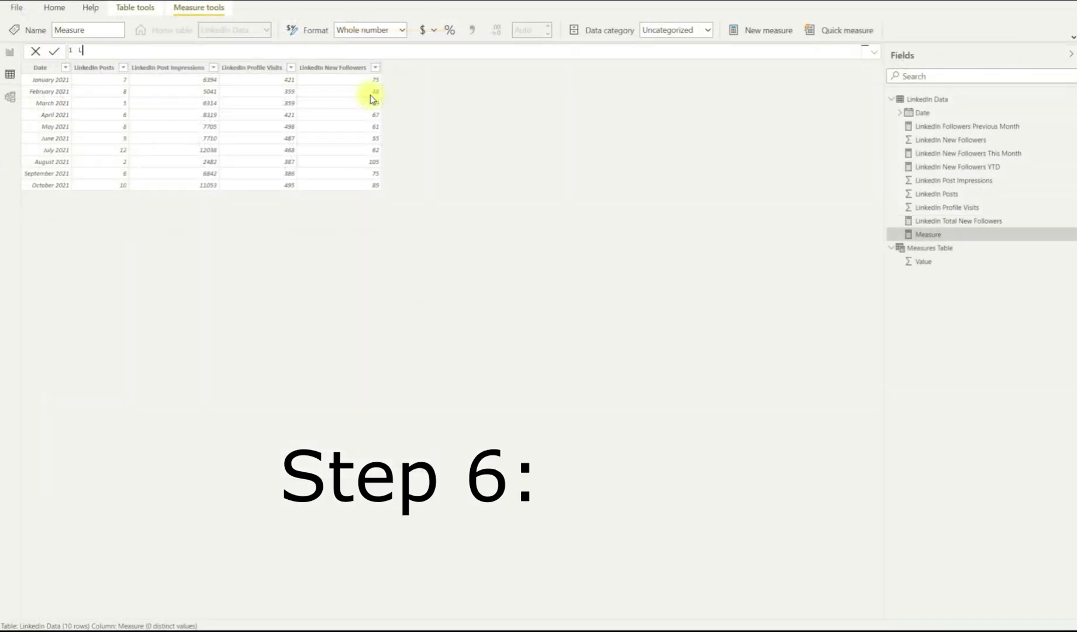
Name the measure LinkedIn Followers Diff MoM and define VAR CurrentS as the sum of LinkedIn New Followers.
{"action": "type", "text": "nkedIn "}
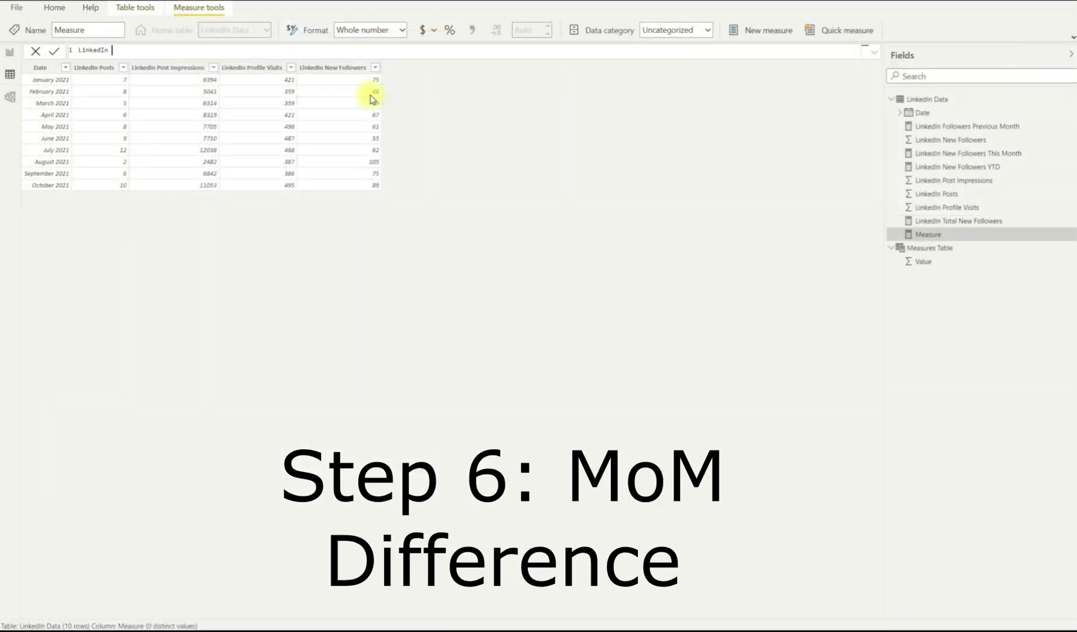
{"action": "type", "text": "Followers"}
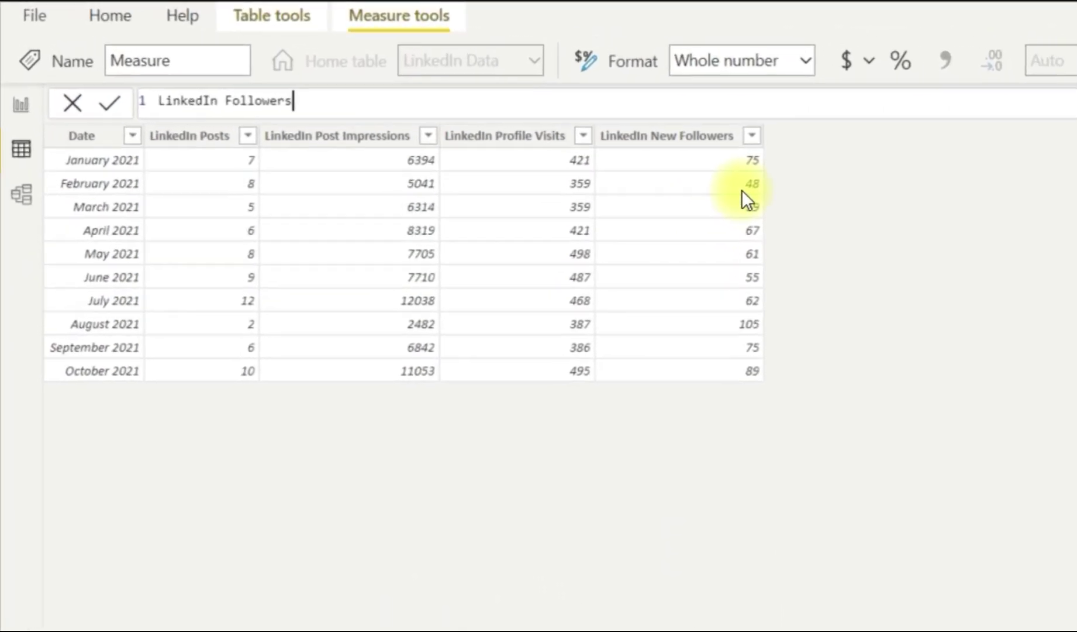
{"action": "type", "text": " Diff MoM ="}
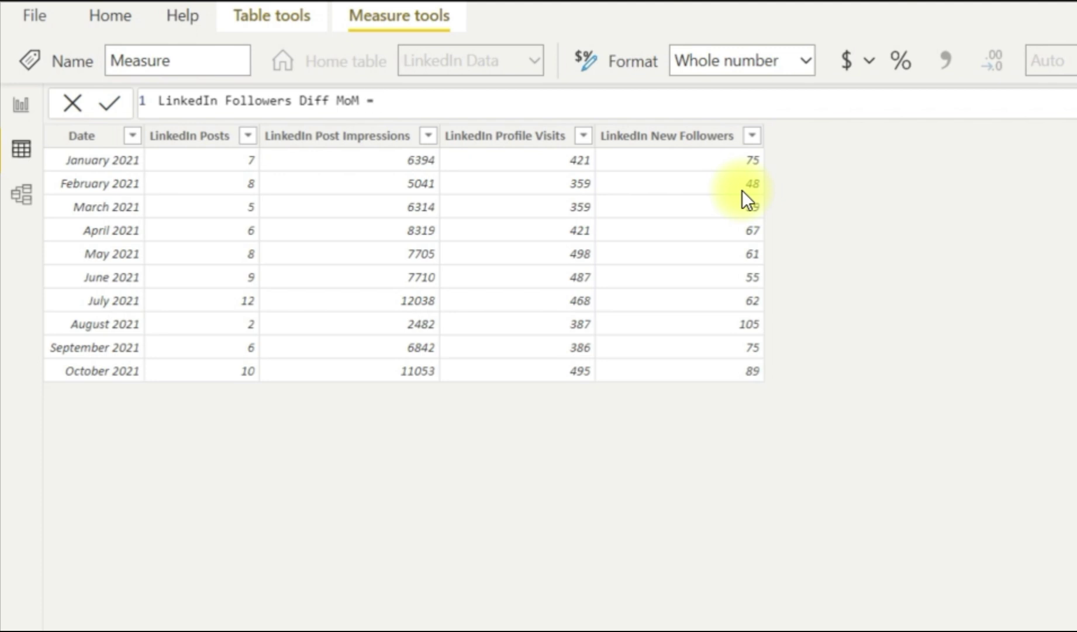
{"action": "key", "text": "shift+Return"}
{"action": "type", "text": "C"}
{"action": "key", "text": "BackSpace"}
{"action": "type", "text": "VAR CurrentS "}
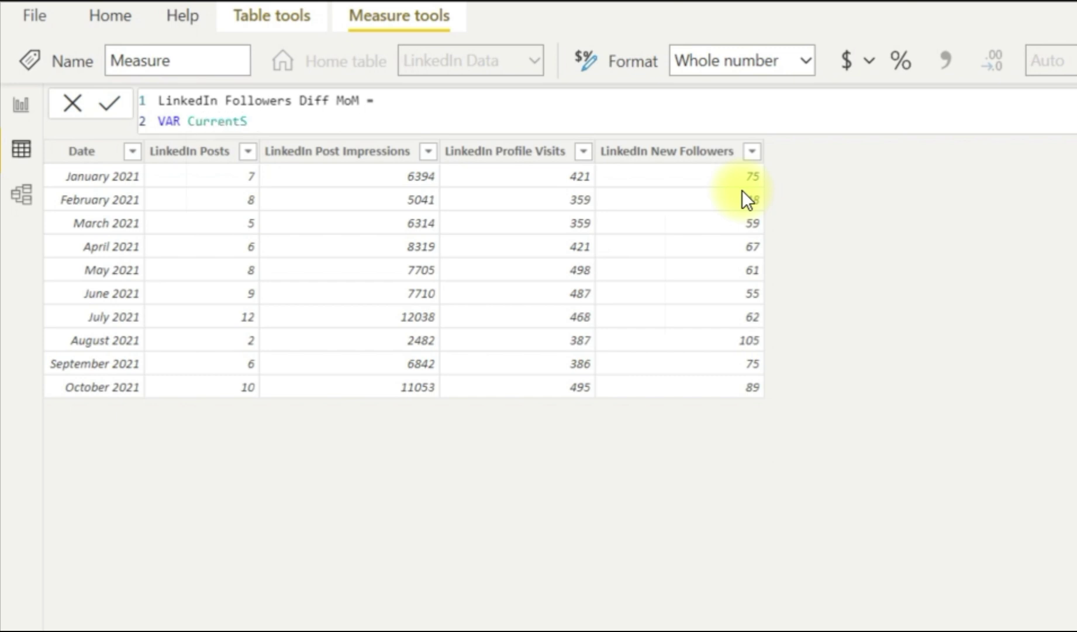
{"action": "type", "text": "= Sum"}
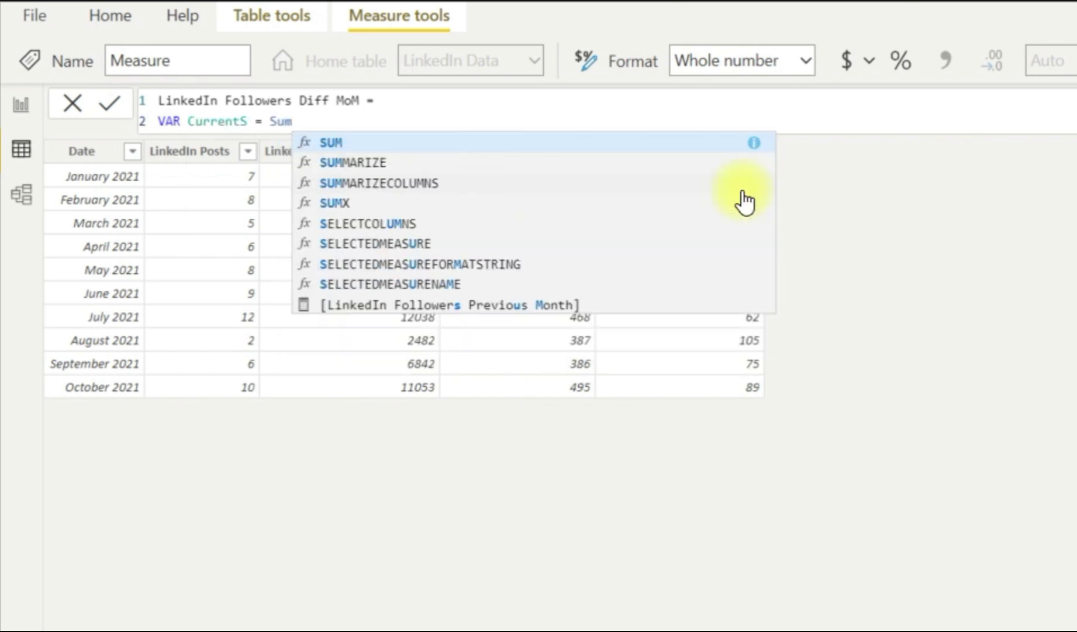
{"action": "type", "text": "("}
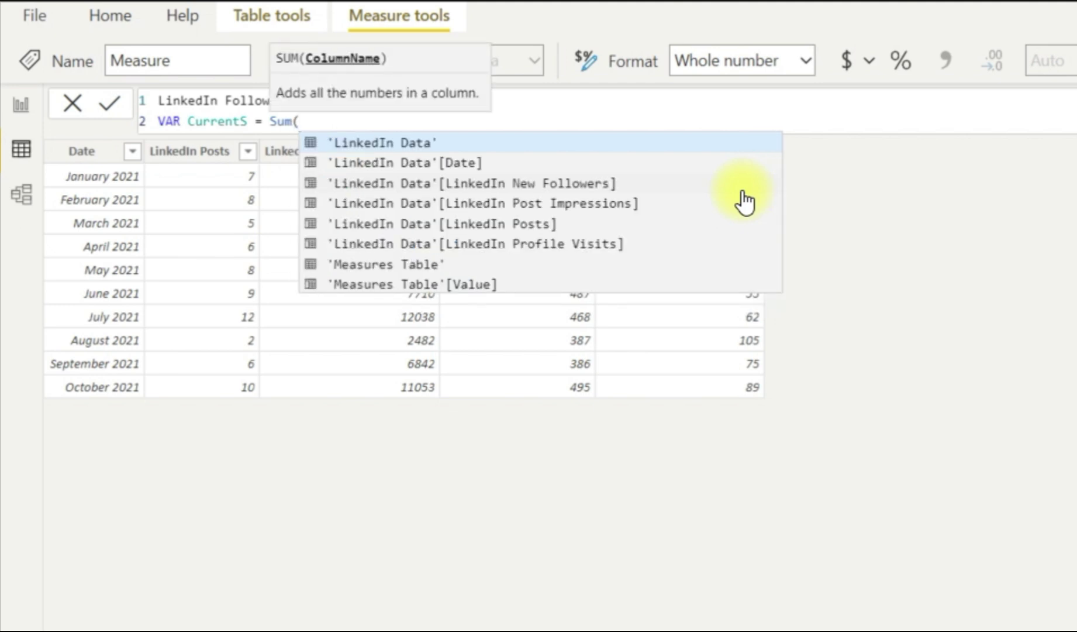
{"action": "left_click", "coordinate": [564, 184]}
{"action": "type", "text": ")"}
{"action": "key", "text": "Return"}
Add VAR PreviousS = [LinkedIn Followers Previous Month].
{"action": "type", "text": "VAR Previo"}
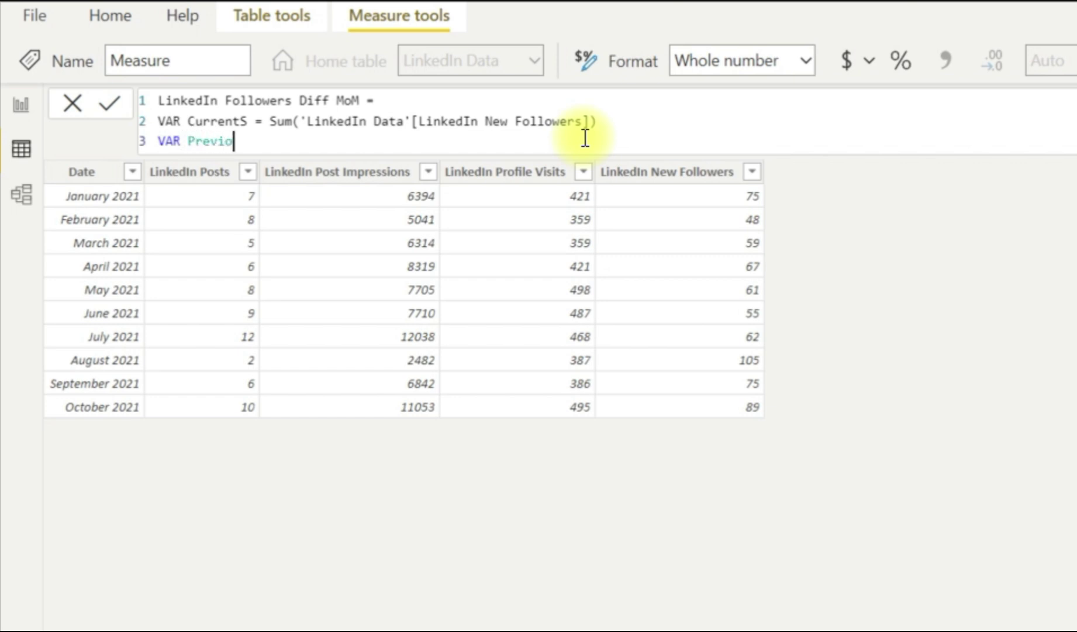
{"action": "type", "text": "usS = Link"}
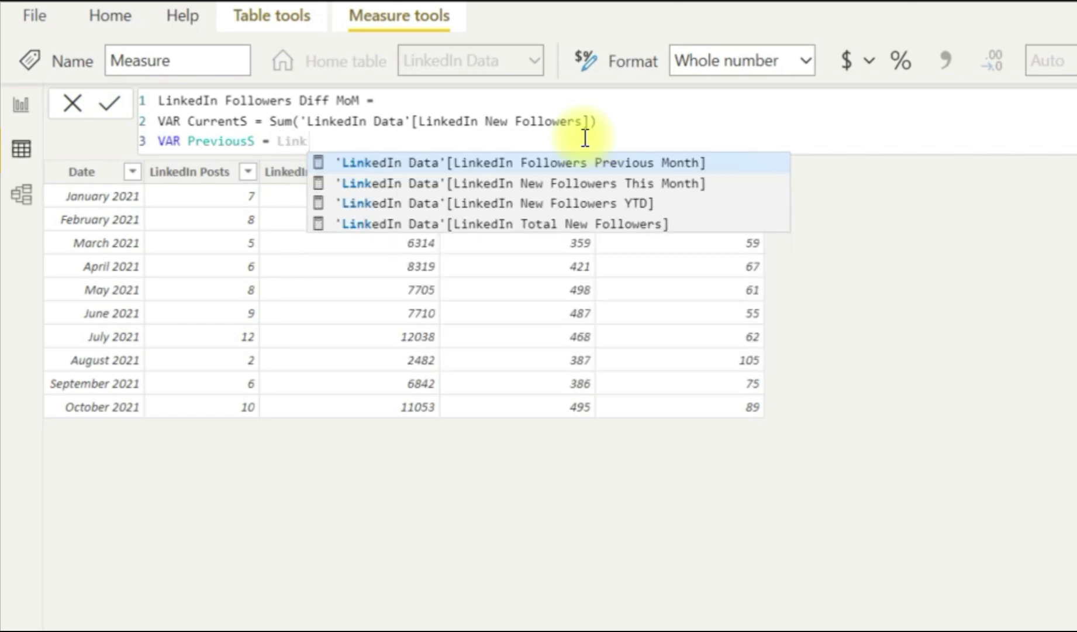
{"action": "key", "text": "BackSpace"}
{"action": "key", "text": "BackSpace"}
{"action": "key", "text": "BackSpace"}
{"action": "key", "text": "BackSpace"}
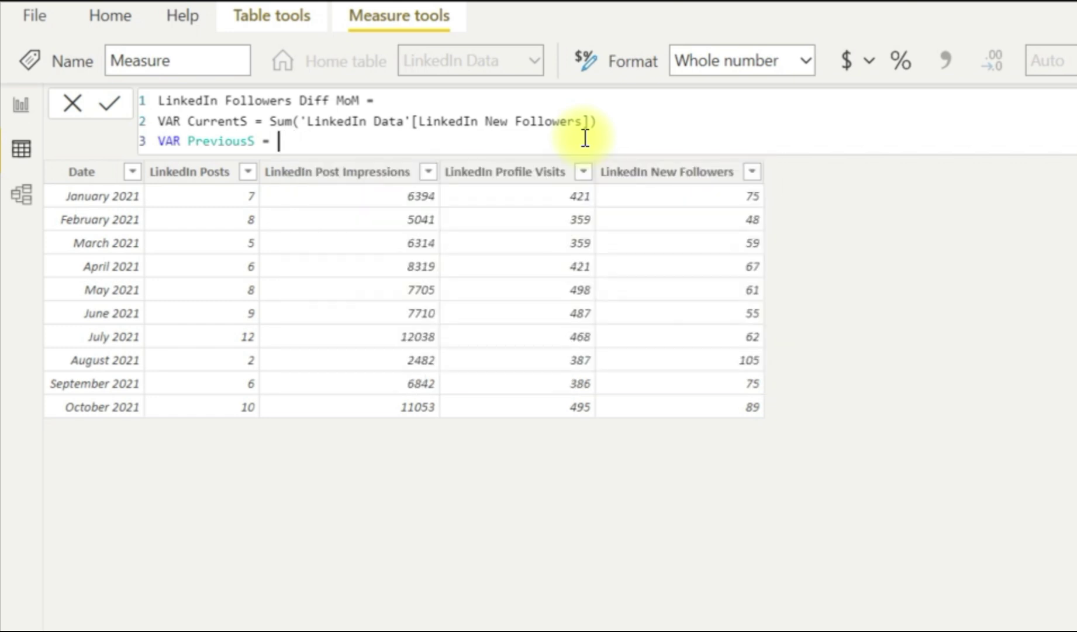
{"action": "type", "text": "["}
{"action": "key", "text": "Down"}
{"action": "key", "text": "Up"}
{"action": "key", "text": "Tab"}
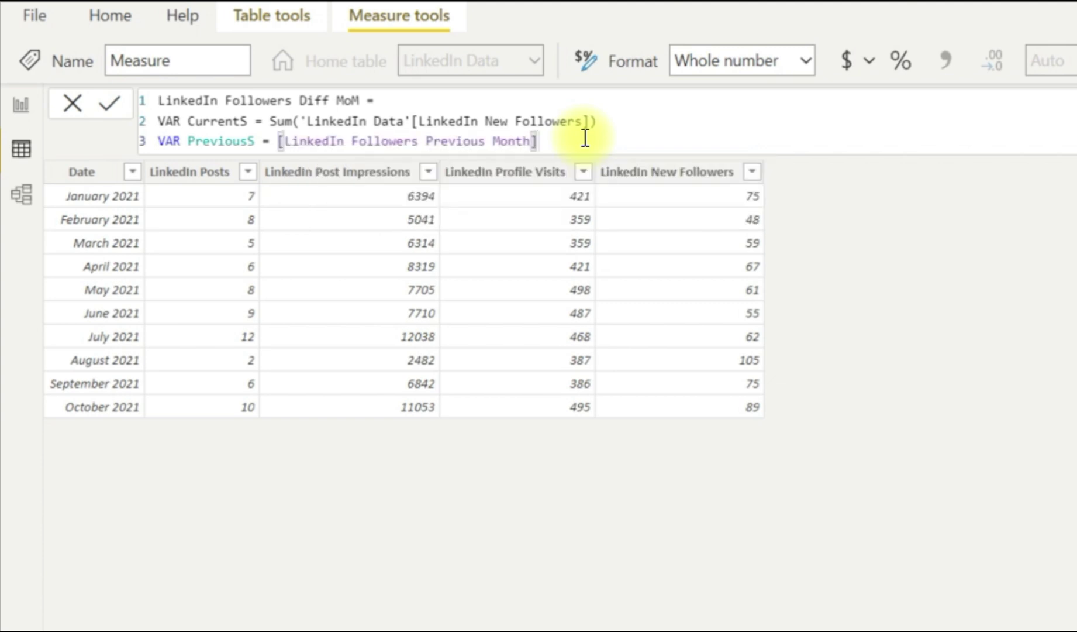
{"action": "key", "text": "shift+Return"}
Add VAR Result = CurrentS - PreviousS and RETURN Result to finish the measure.
{"action": "type", "text": "VAR = Current"}
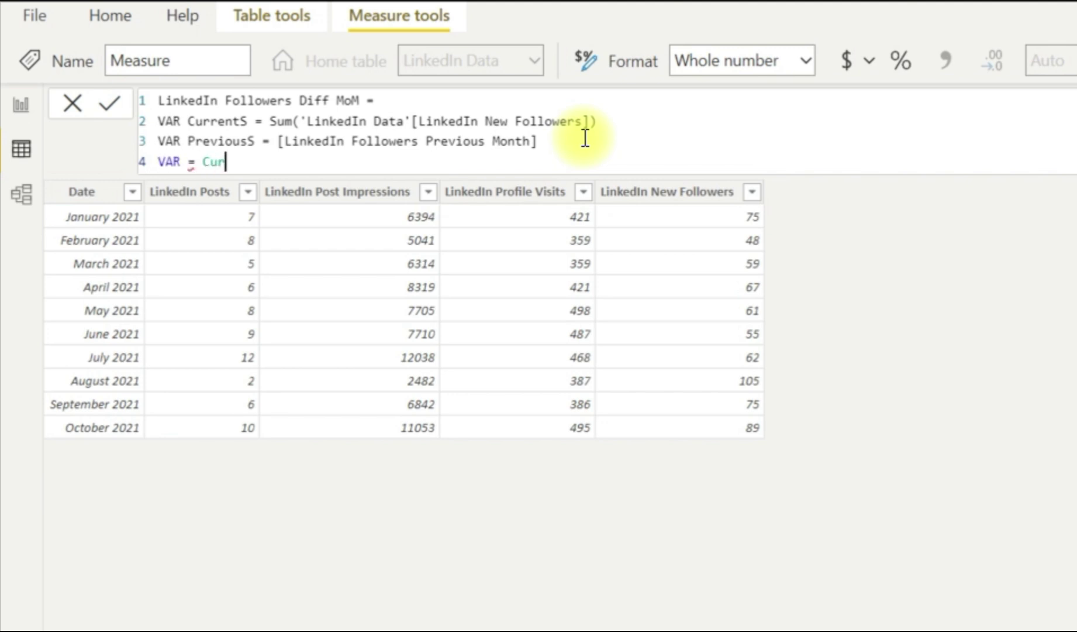
{"action": "key", "text": "BackSpace"}
{"action": "key", "text": "BackSpace"}
{"action": "key", "text": "BackSpace"}
{"action": "key", "text": "BackSpace"}
{"action": "key", "text": "BackSpace"}
{"action": "key", "text": "BackSpace"}
{"action": "key", "text": "BackSpace"}
{"action": "key", "text": "BackSpace"}
{"action": "key", "text": "BackSpace"}
{"action": "type", "text": "Result = Current"}
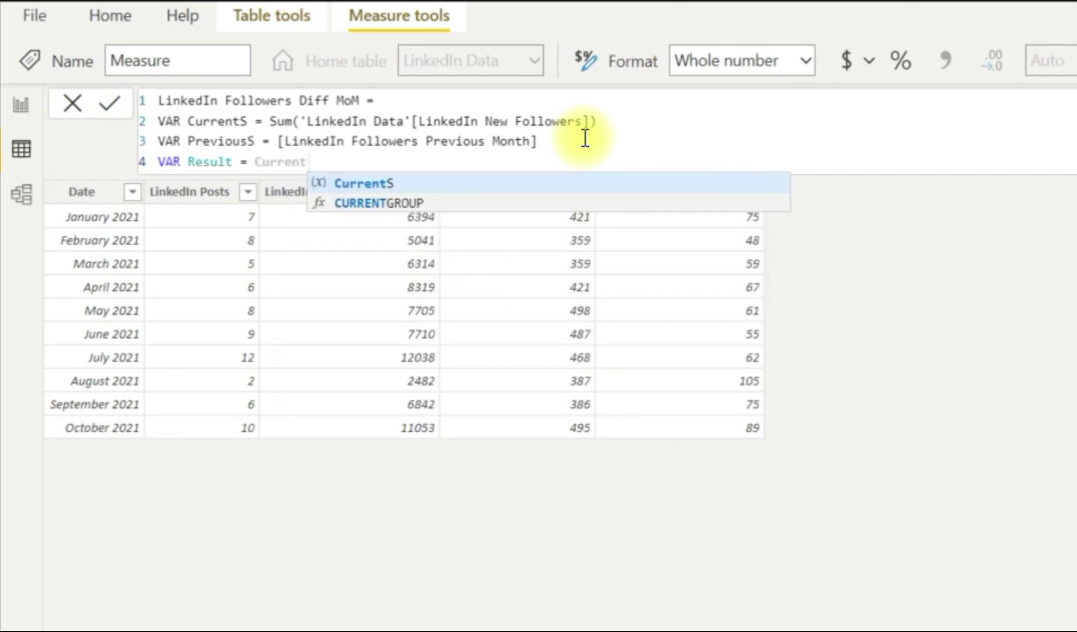
{"action": "type", "text": "S "}
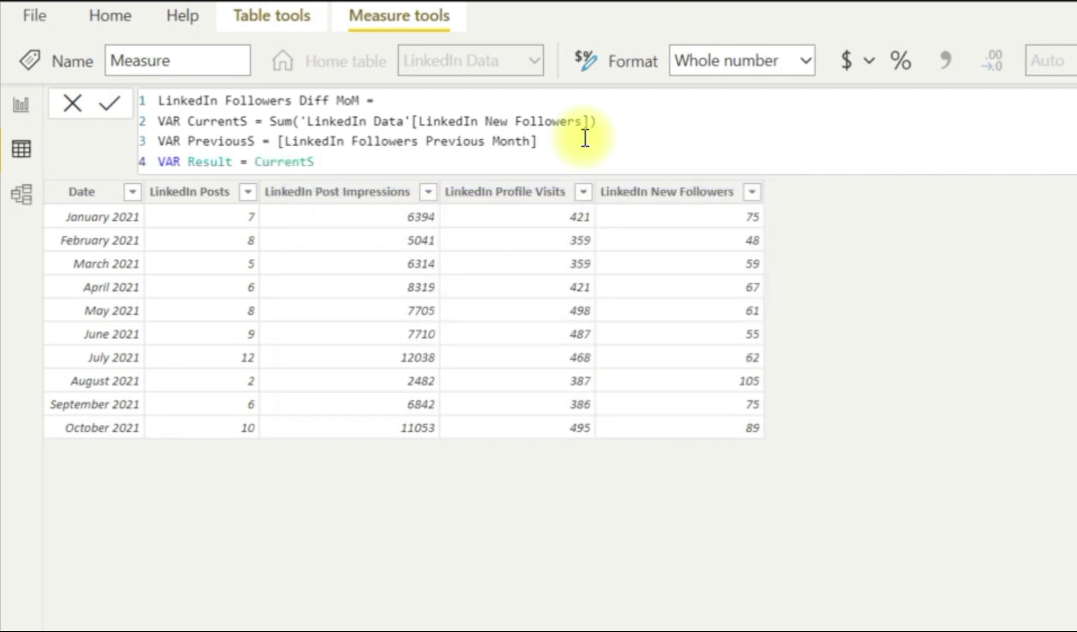
{"action": "type", "text": "- PreviousS"}
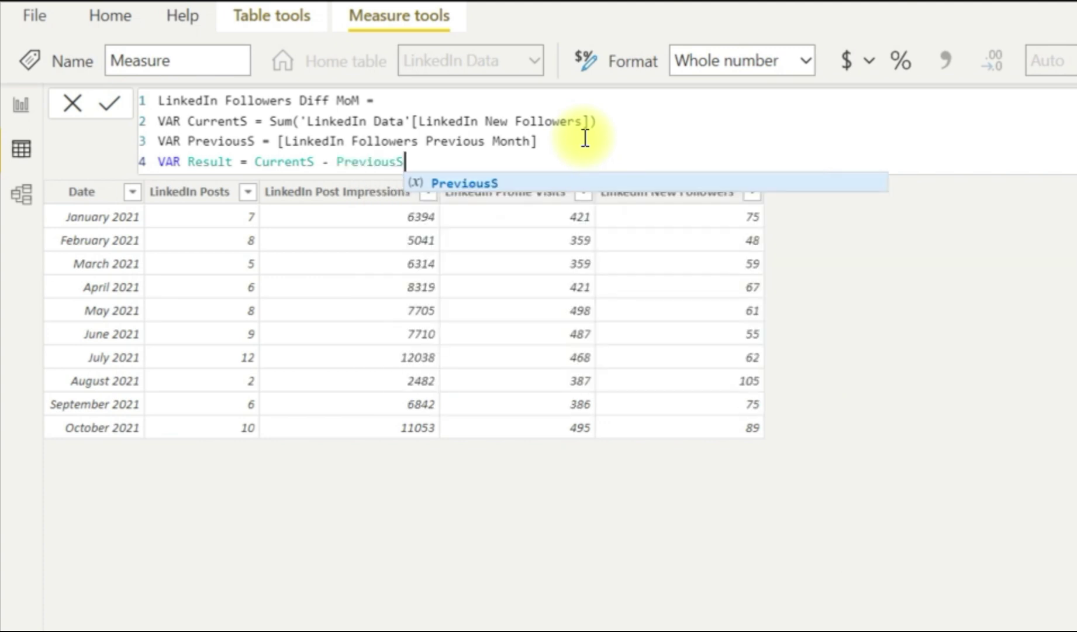
{"action": "key", "text": "Return"}
{"action": "type", "text": "Return"}
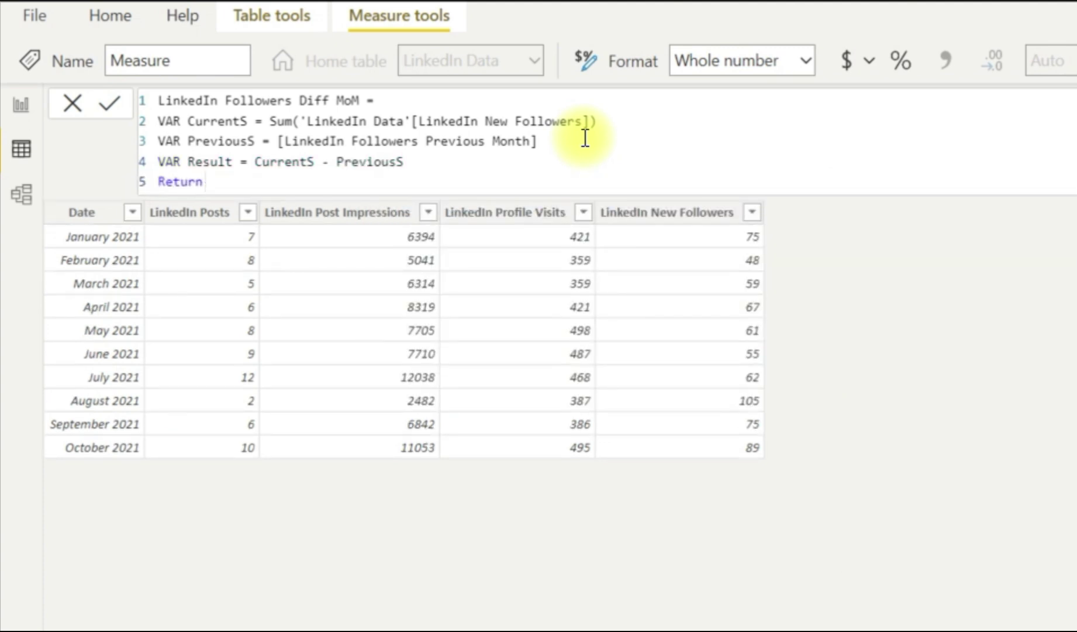
{"action": "key", "text": "Return"}
{"action": "type", "text": "Result"}
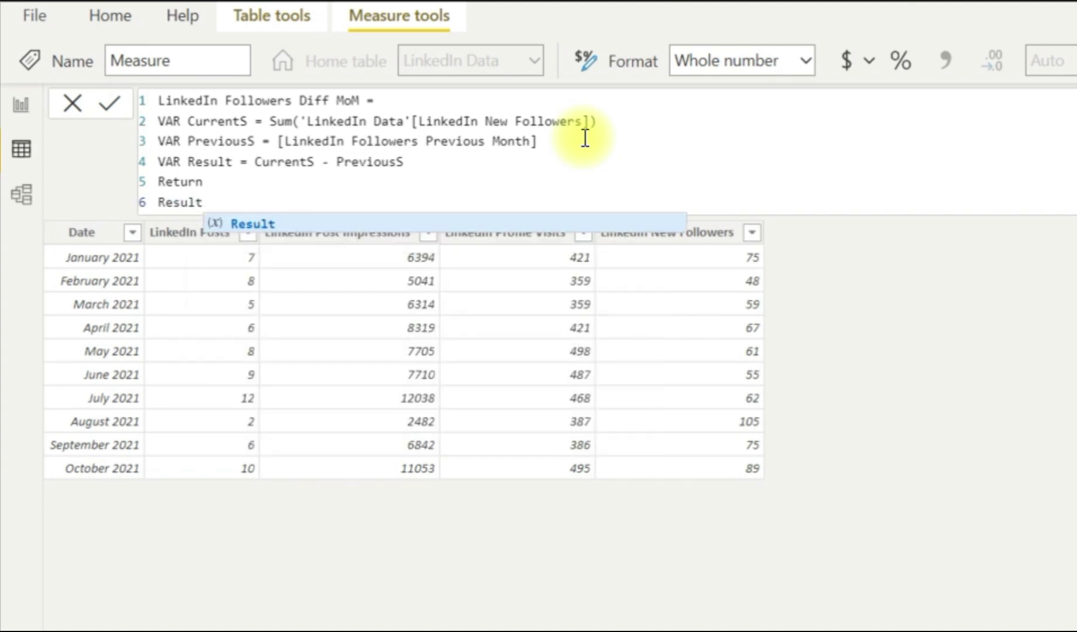
{"action": "left_click", "coordinate": [252, 223]}
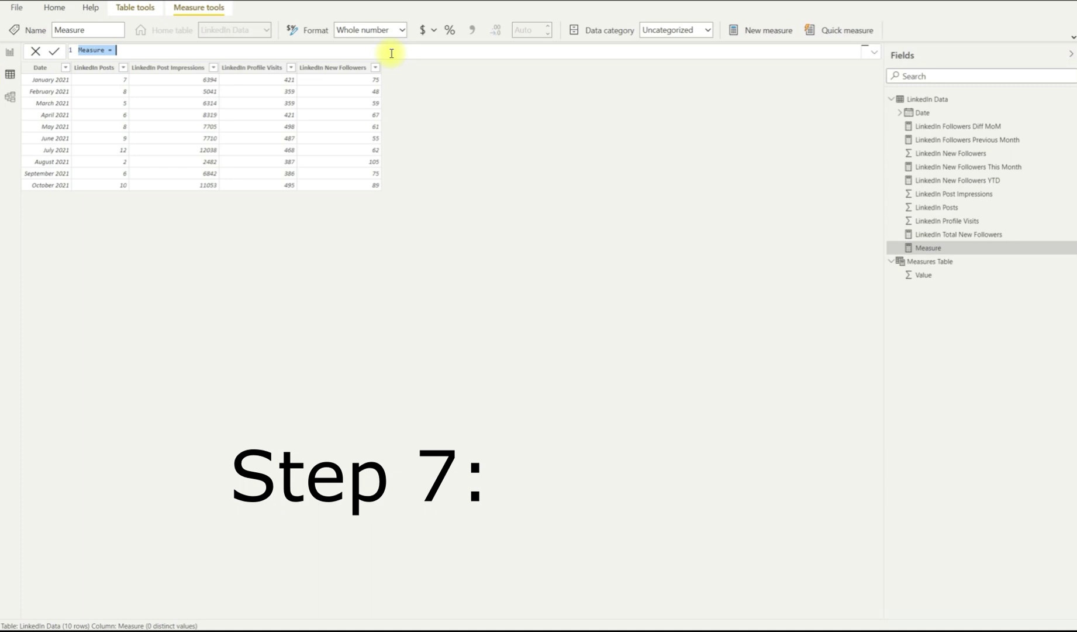
Name the measure LinkedIn Followers MoM Growth % and start a DIVIDE formula.
{"action": "type", "text": "LinkedIn Followers MoM"}
{"action": "type", "text": " Growth % ="}
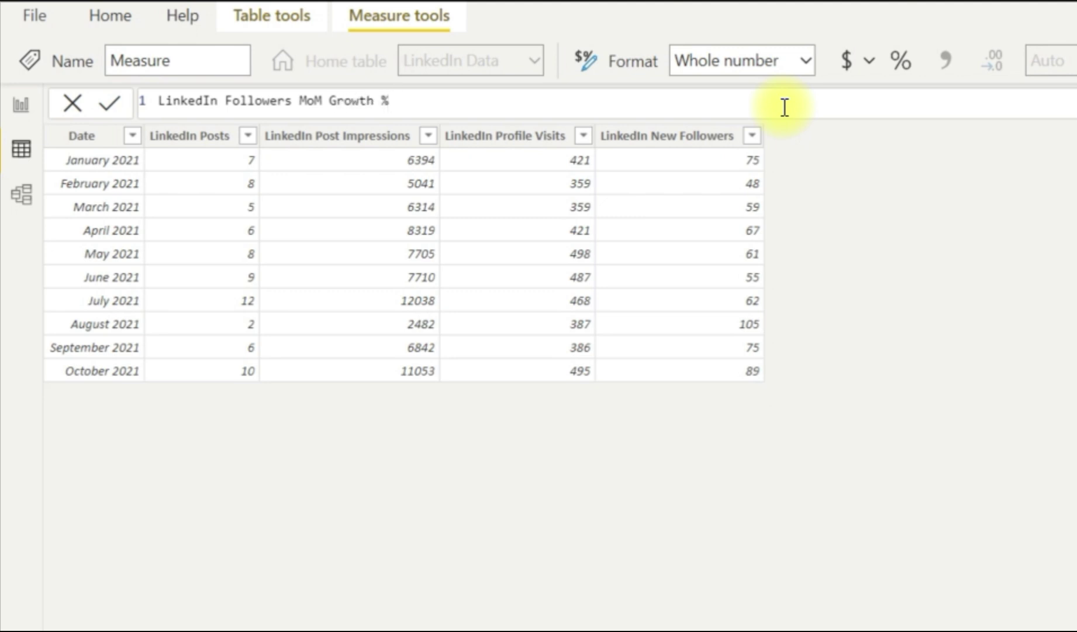
{"action": "key", "text": "shift+Return"}
{"action": "type", "text": "Divide"}
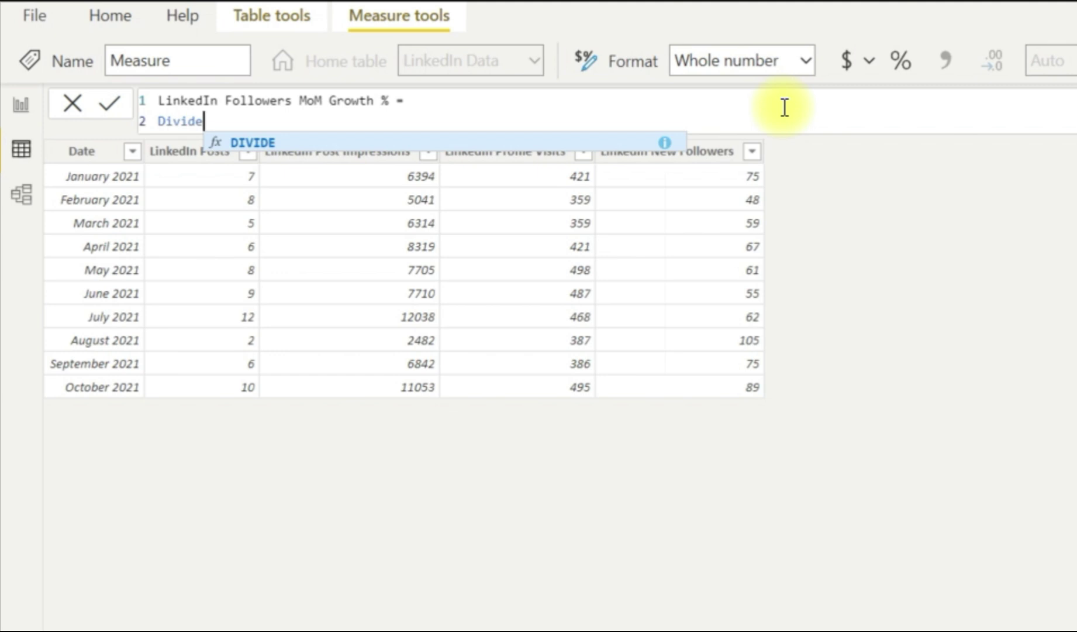
{"action": "key", "text": "shift+Return"}
{"action": "type", "text": "("}
{"action": "key", "text": "BackSpace"}
{"action": "key", "text": "BackSpace"}
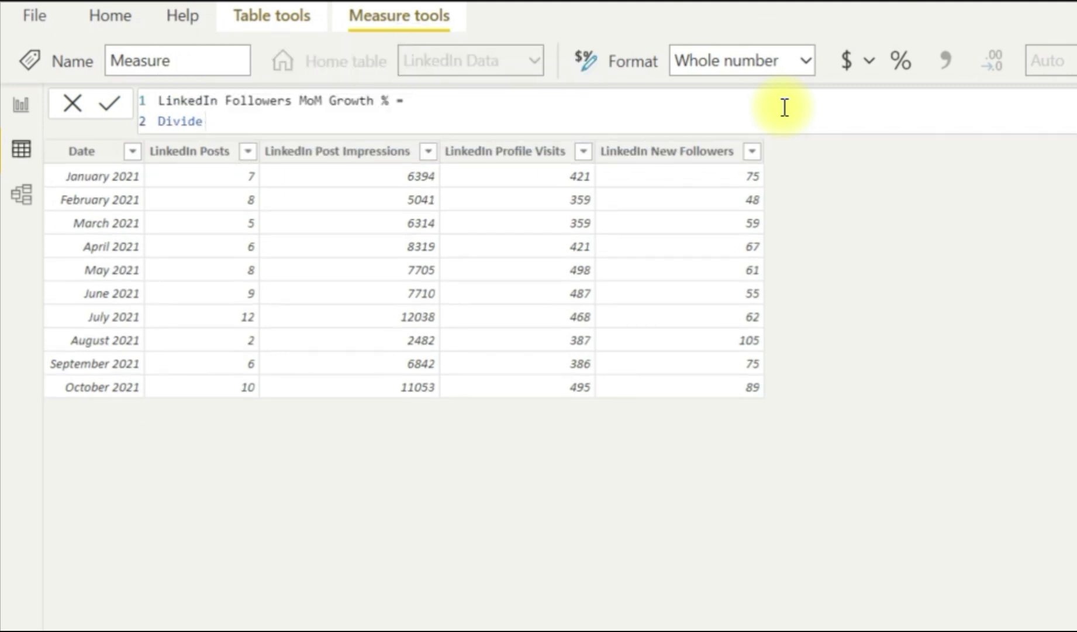
{"action": "type", "text": "("}
{"action": "key", "text": "shift+Return"}
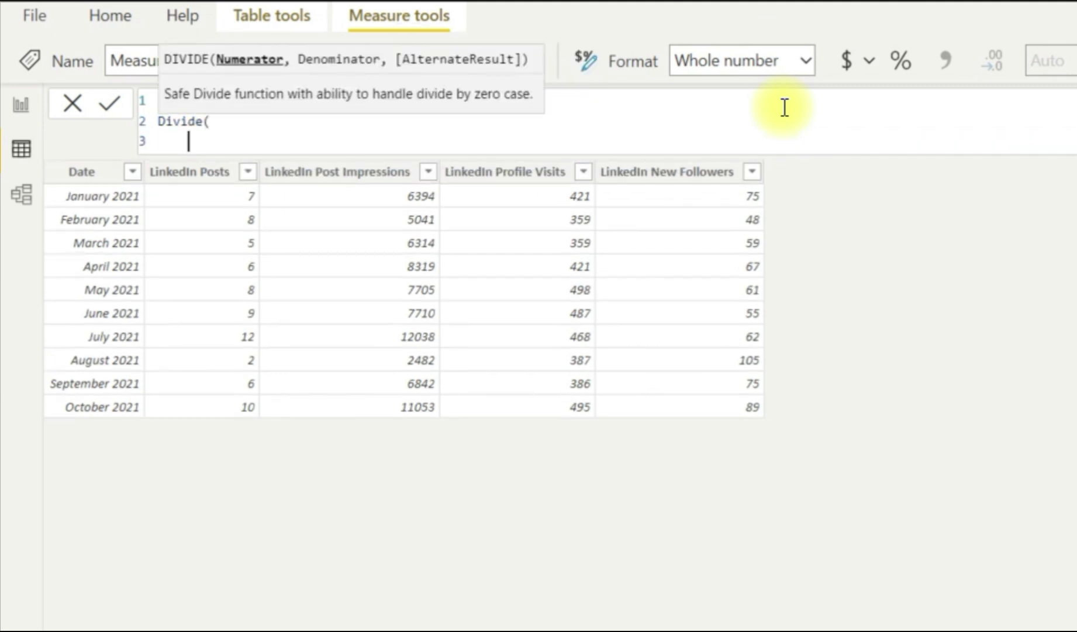
Divide [LinkedIn Followers Diff MoM] by [LinkedIn Followers Previous Month] and close the formula.
{"action": "type", "text": "["}
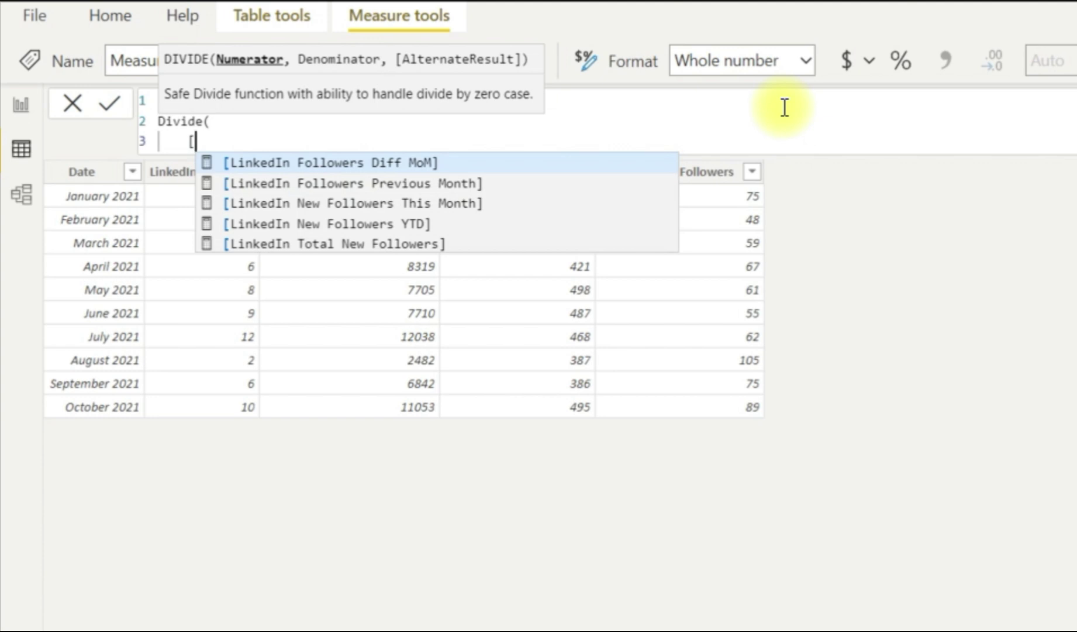
{"action": "key", "text": "Down"}
{"action": "key", "text": "Up"}
{"action": "key", "text": "Tab"}
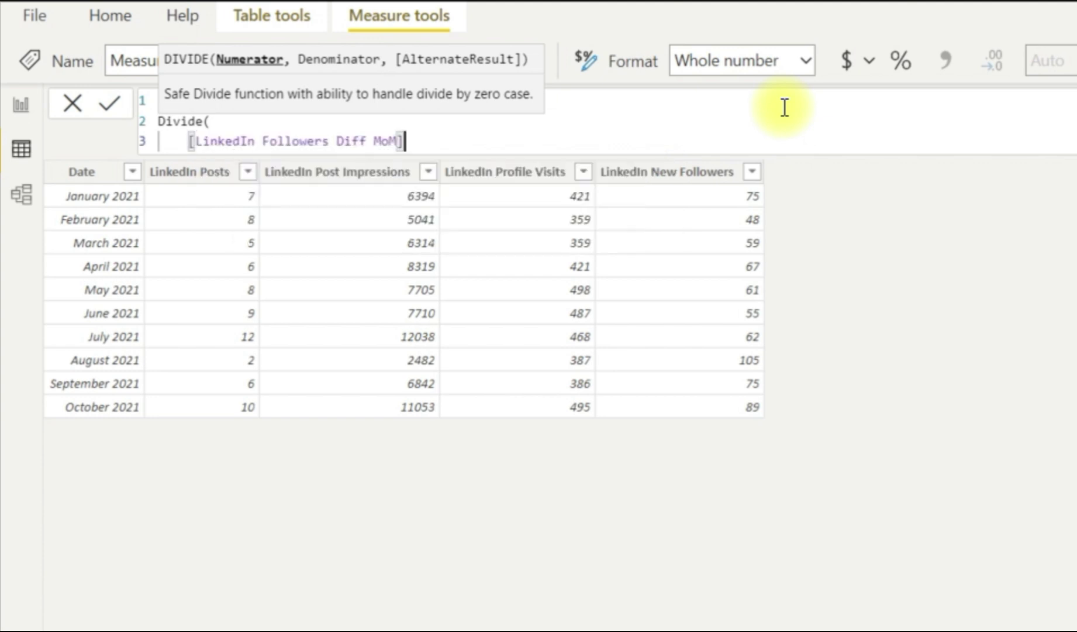
{"action": "type", "text": ","}
{"action": "key", "text": "shift+Return"}
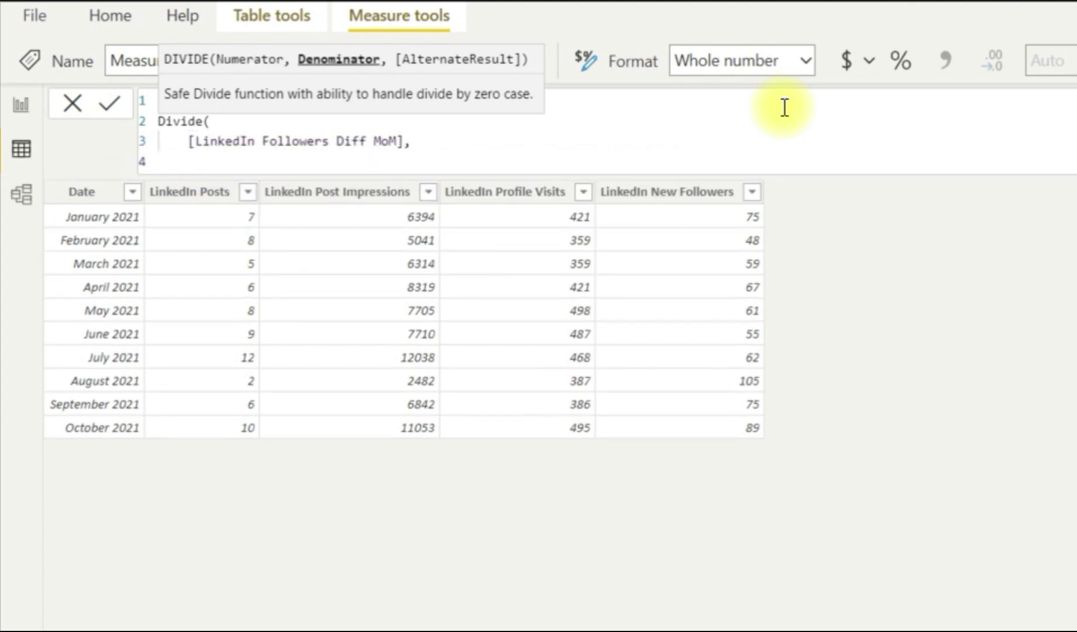
{"action": "type", "text": "["}
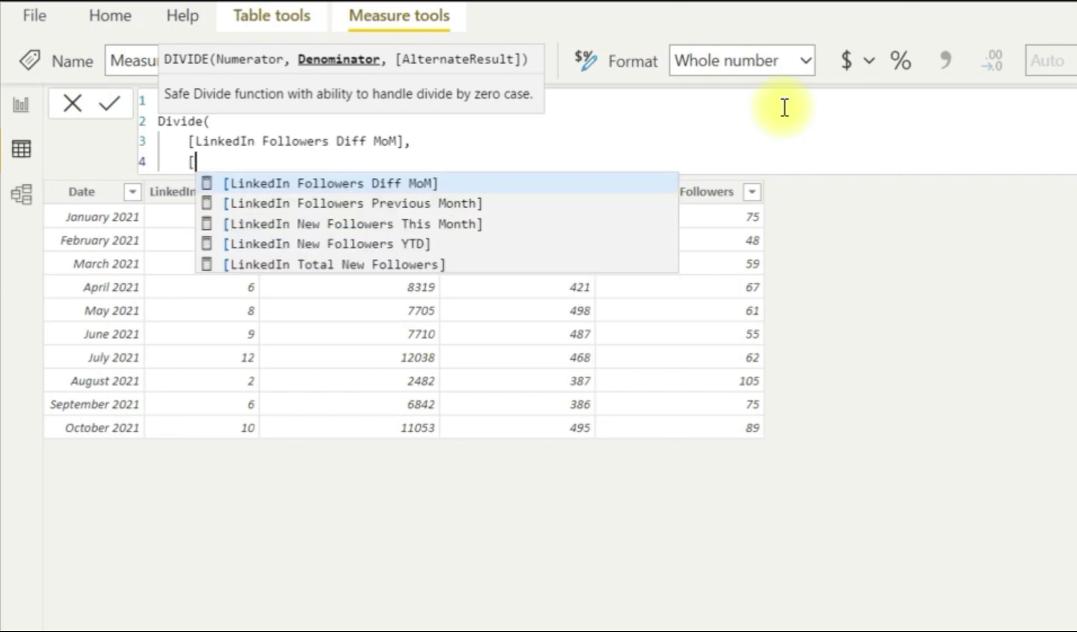
{"action": "key", "text": "Down"}
{"action": "key", "text": "Tab"}
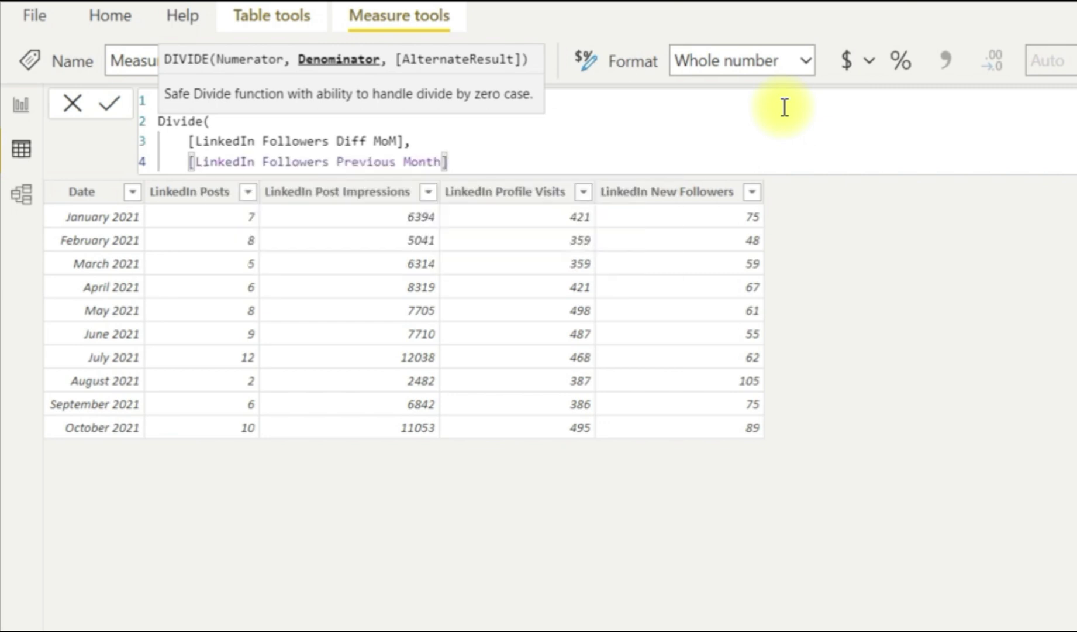
{"action": "key", "text": "shift+Return"}
{"action": "key", "text": "BackSpace"}
{"action": "type", "text": ")"}
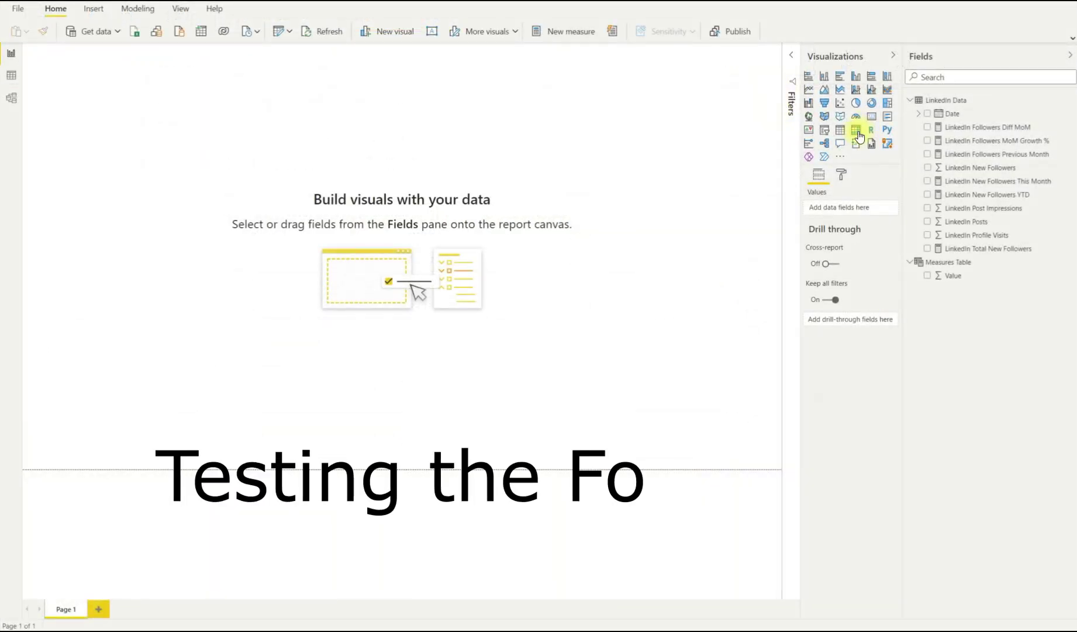
Add a matrix with plain Date (not the hierarchy) in Rows and enlarge it.
{"action": "left_click", "coordinate": [857, 133]}
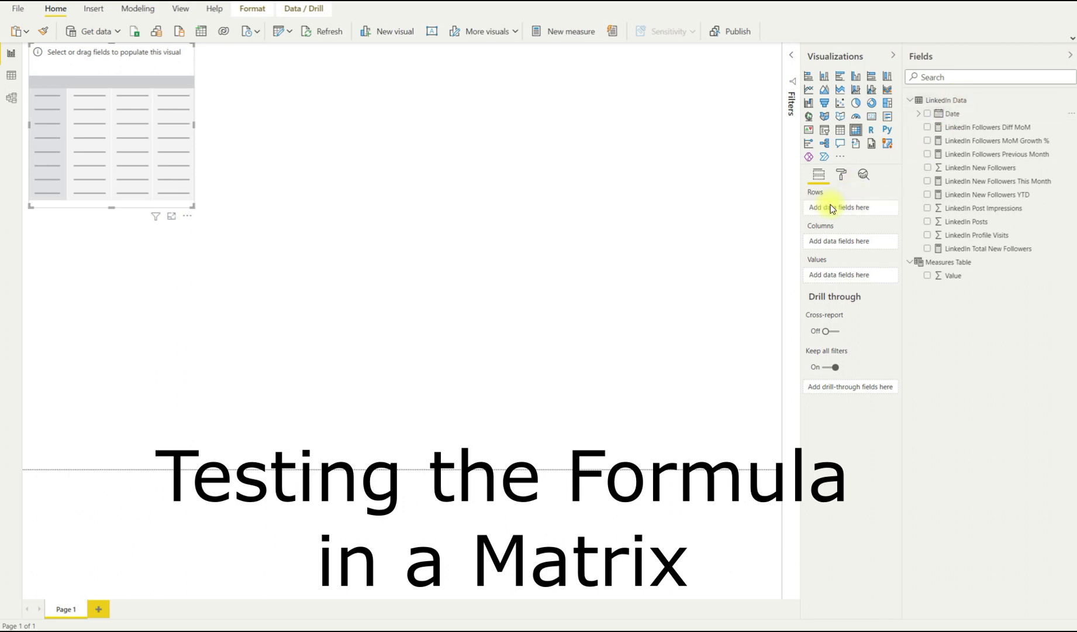
{"action": "left_click_drag", "start_coordinate": [831, 209], "coordinate": [833, 210]}
{"action": "left_click", "coordinate": [882, 208]}
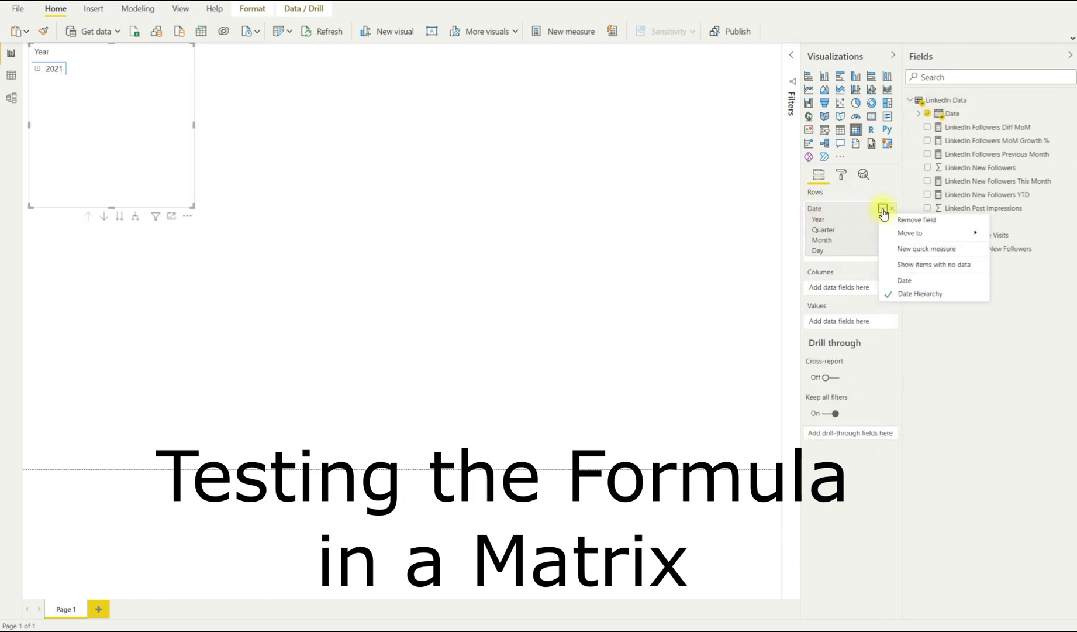
{"action": "left_click", "coordinate": [917, 280]}
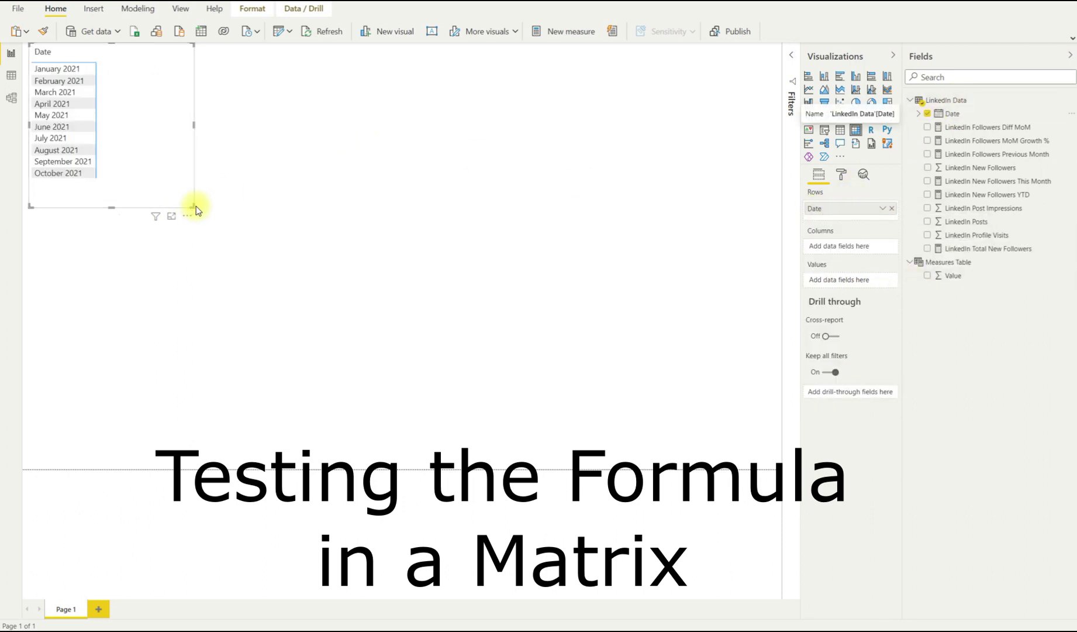
{"action": "left_click_drag", "start_coordinate": [193, 206], "coordinate": [460, 299]}
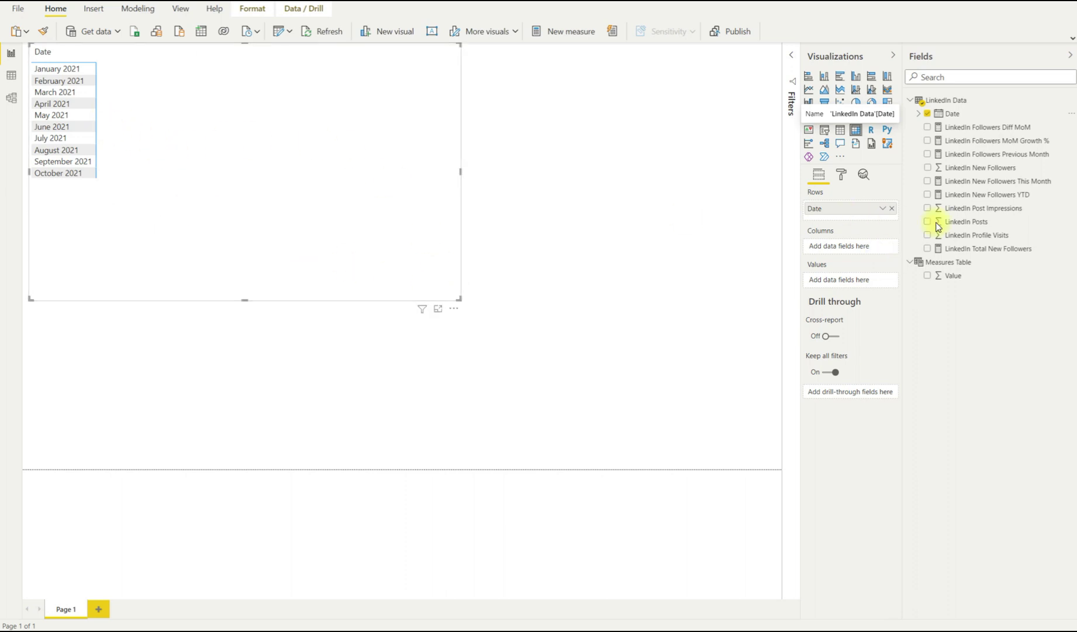
{"action": "left_click", "coordinate": [952, 113]}
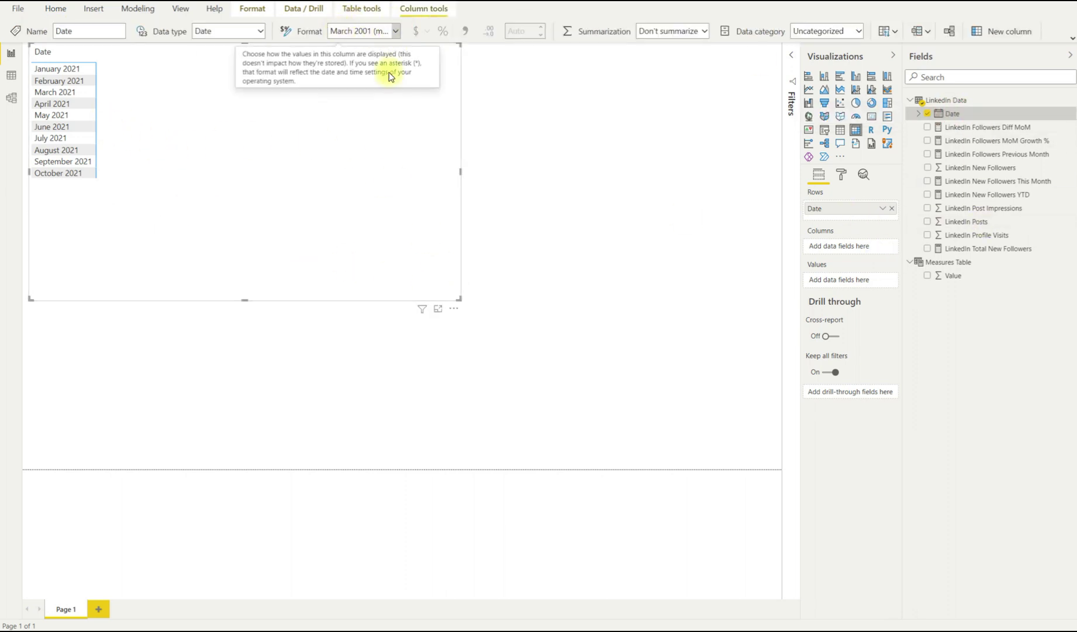
{"action": "left_click", "coordinate": [396, 31]}
{"action": "left_click", "coordinate": [671, 250]}
Add LinkedIn Total New Followers and New Followers YTD as matrix values, then widen the matrix.
{"action": "left_click", "coordinate": [988, 248]}
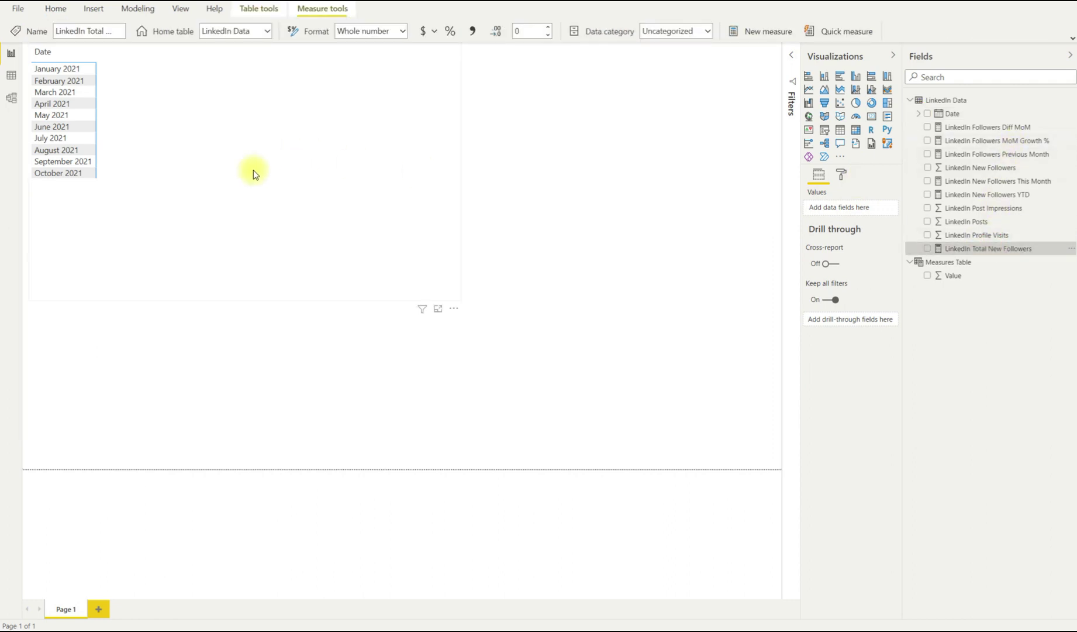
{"action": "left_click", "coordinate": [133, 151]}
{"action": "left_click_drag", "start_coordinate": [990, 248], "coordinate": [858, 280]}
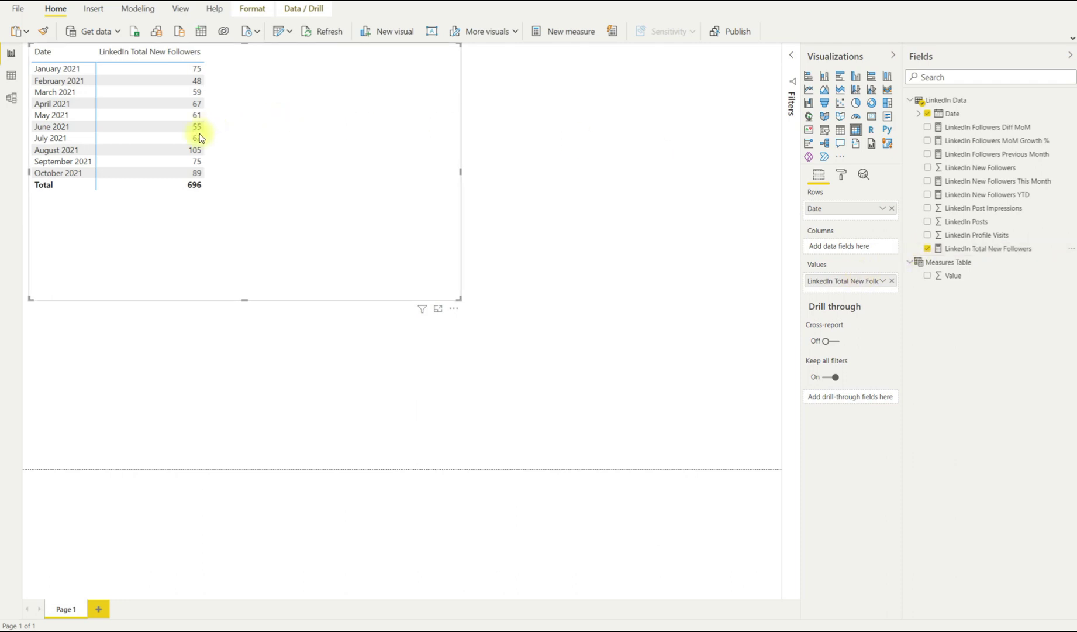
{"action": "left_click_drag", "start_coordinate": [994, 194], "coordinate": [877, 290]}
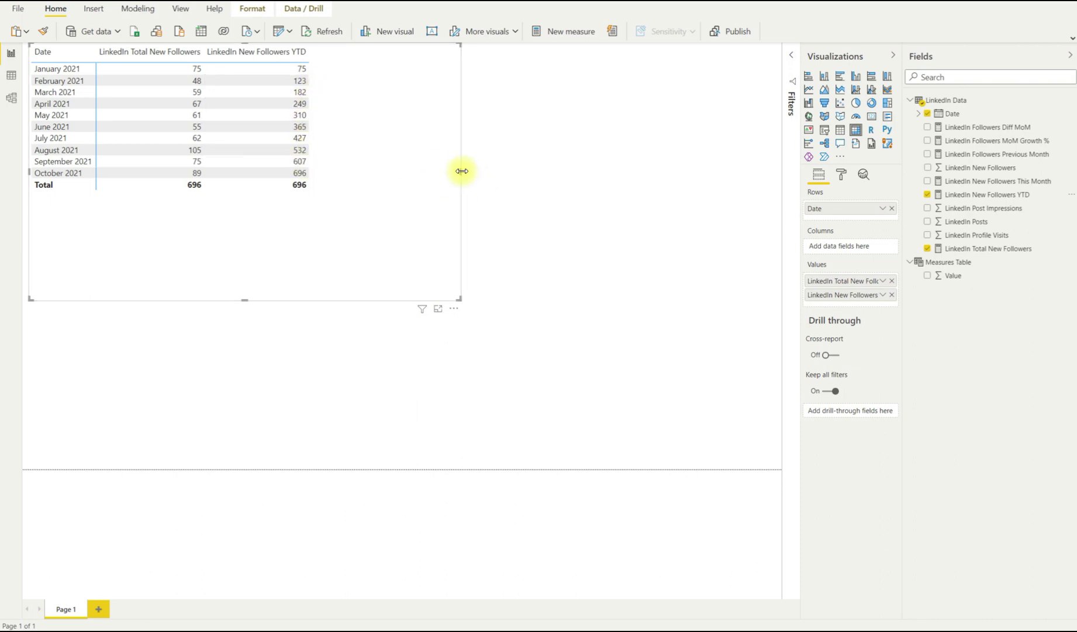
{"action": "left_click_drag", "start_coordinate": [462, 171], "coordinate": [715, 186]}
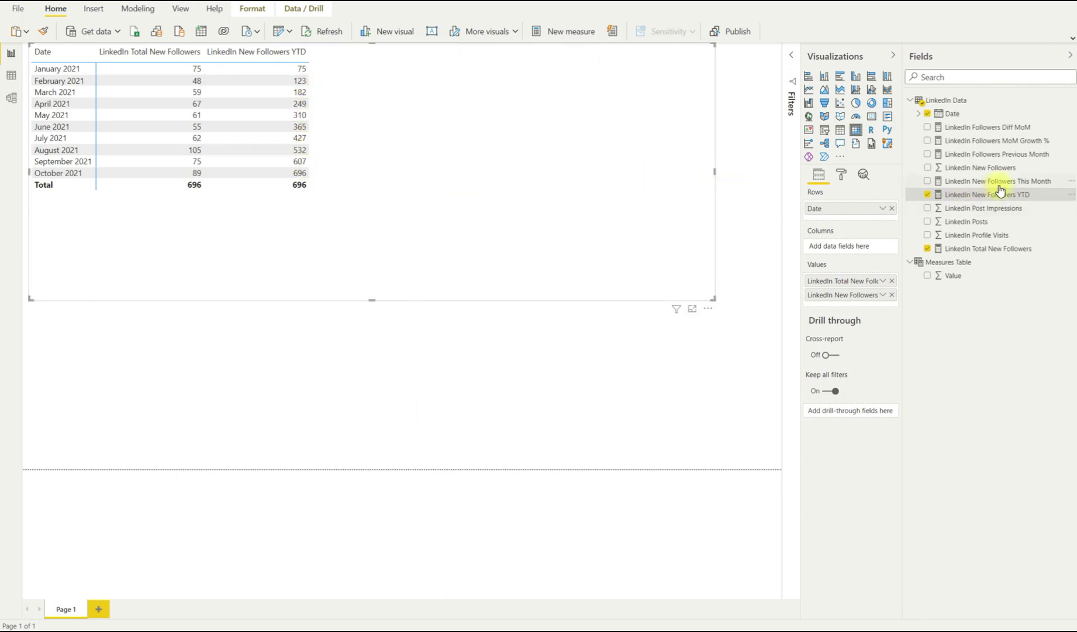
Add This Month, Previous Month, Diff MoM and MoM Growth % follower measures and adjust column widths.
{"action": "left_click_drag", "start_coordinate": [1001, 181], "coordinate": [860, 303]}
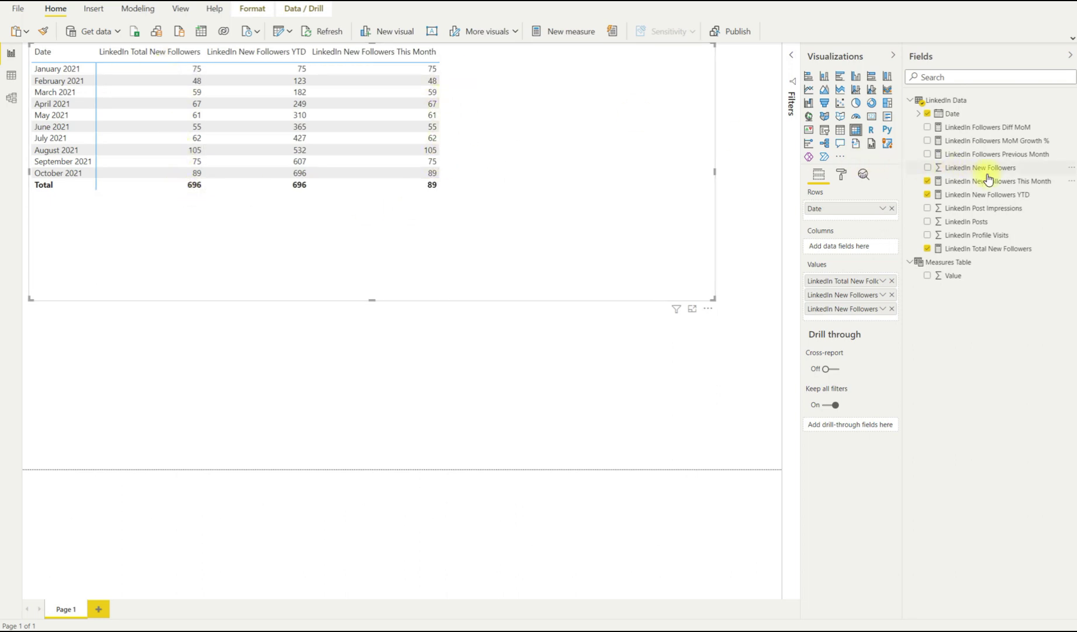
{"action": "left_click_drag", "start_coordinate": [997, 155], "coordinate": [870, 317]}
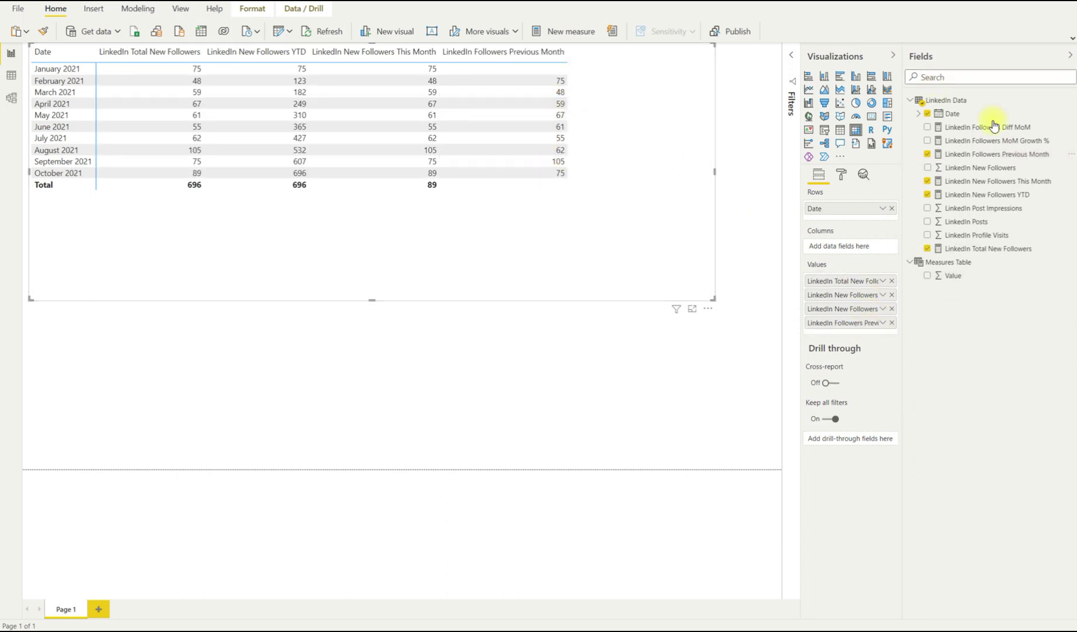
{"action": "left_click_drag", "start_coordinate": [1005, 127], "coordinate": [871, 329]}
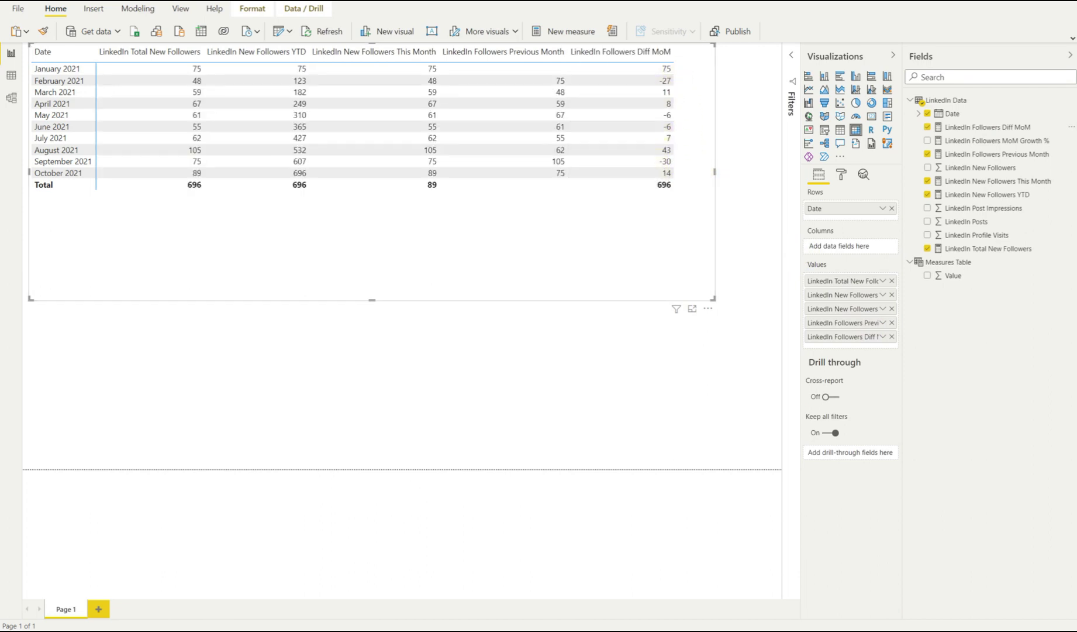
{"action": "left_click_drag", "start_coordinate": [986, 140], "coordinate": [879, 338]}
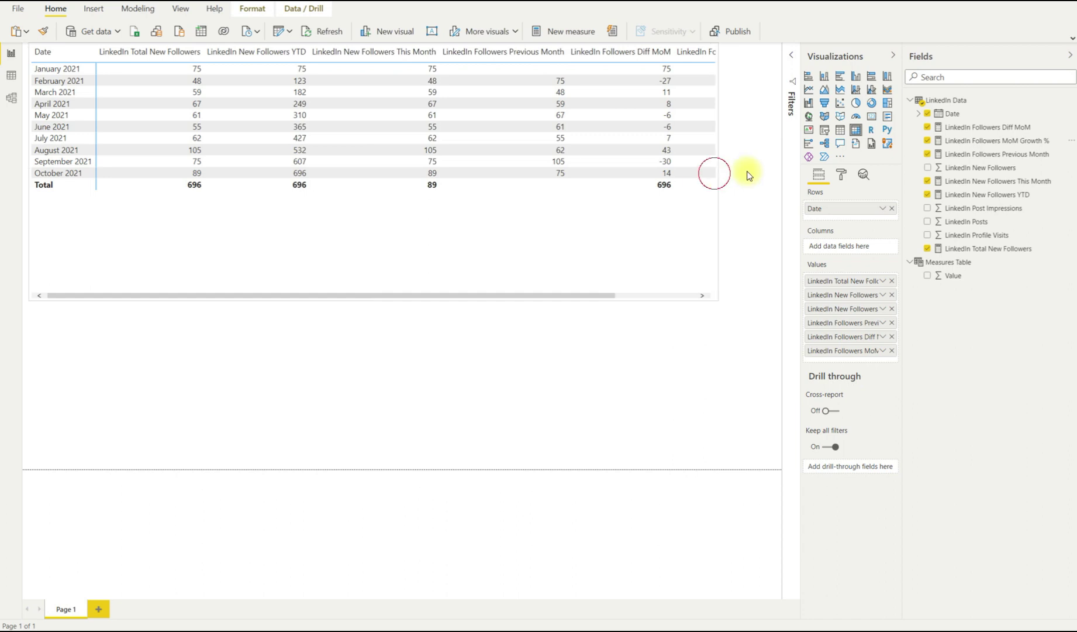
{"action": "left_click_drag", "start_coordinate": [747, 171], "coordinate": [781, 168]}
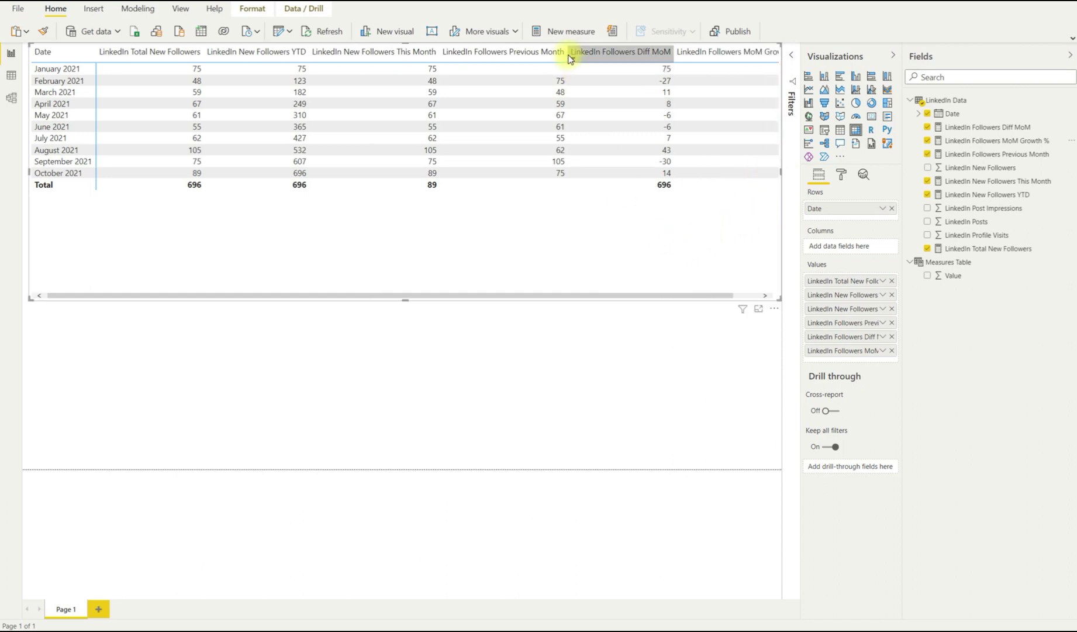
{"action": "left_click_drag", "start_coordinate": [570, 59], "coordinate": [525, 59]}
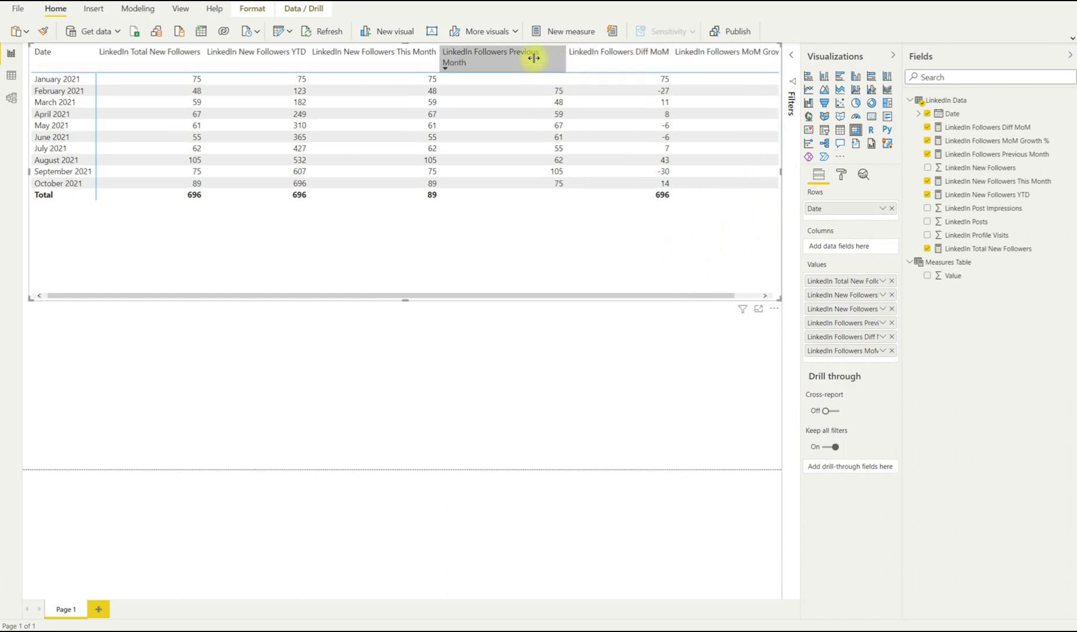
{"action": "left_click", "coordinate": [1004, 141]}
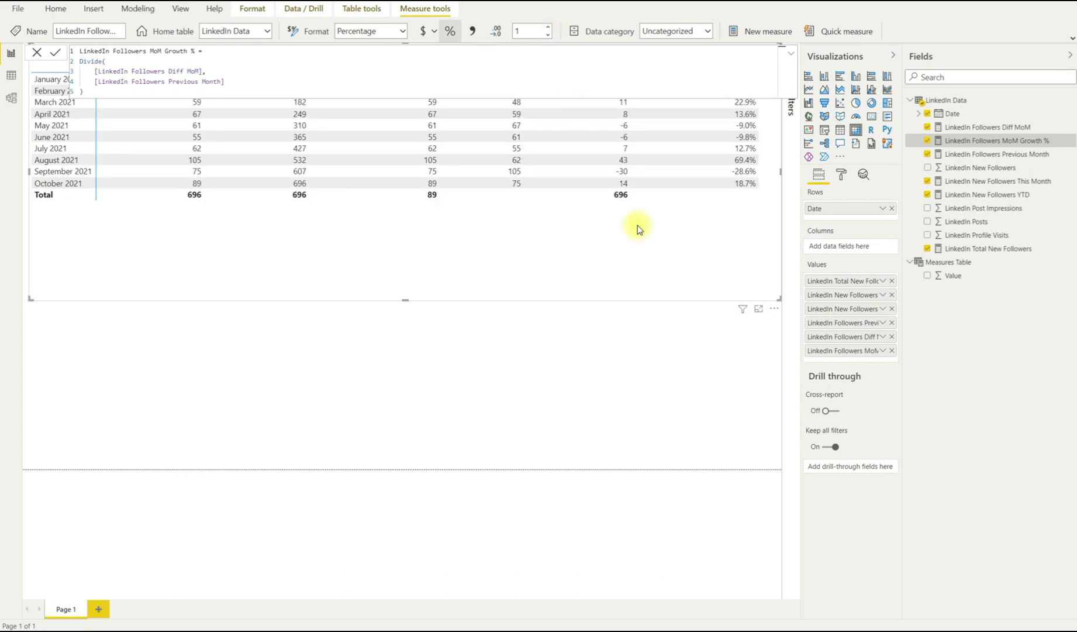
View the MoM Growth % column as one-decimal percentages in the matrix.
{"action": "left_click", "coordinate": [632, 376]}
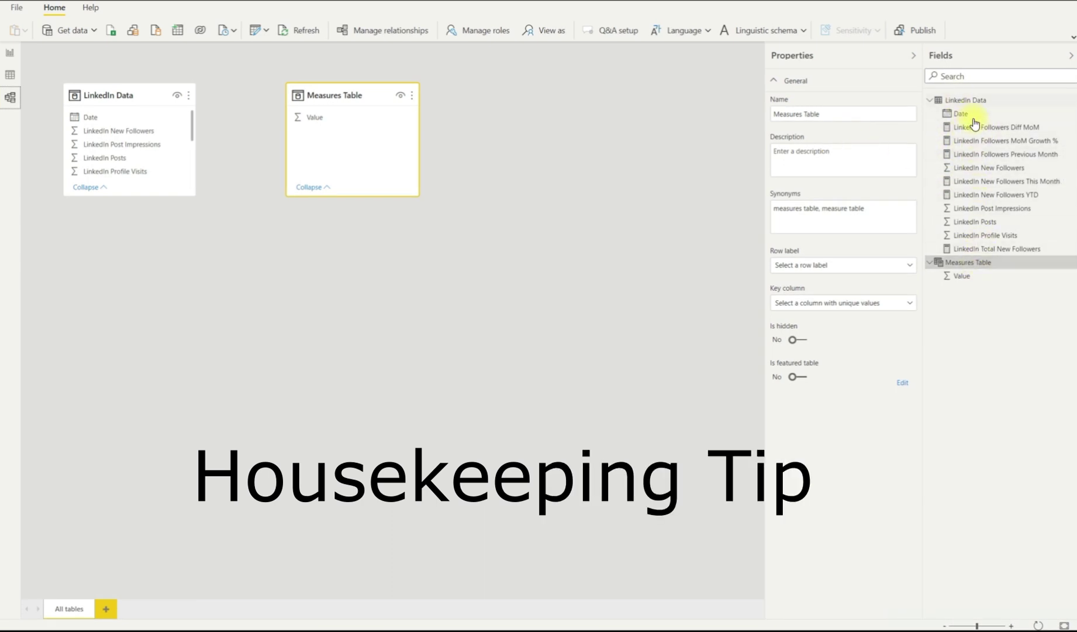
Move the six LinkedIn follower measures into Measures Table.
{"action": "left_click", "coordinate": [976, 129]}
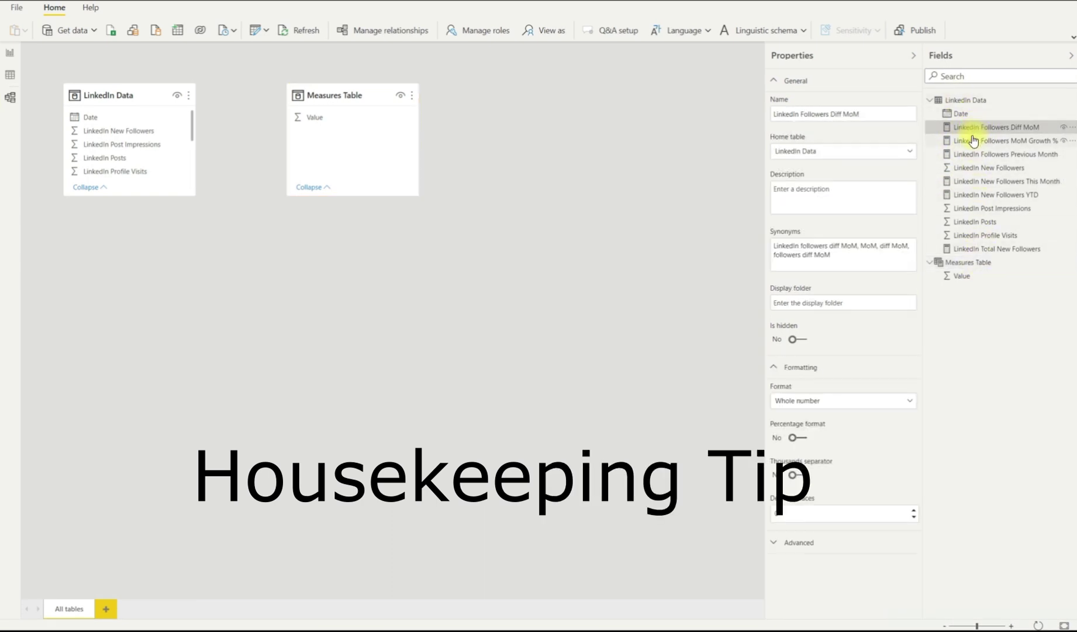
{"action": "left_click", "coordinate": [975, 140], "text": "ctrl"}
{"action": "left_click", "coordinate": [975, 154], "text": "ctrl"}
{"action": "left_click", "coordinate": [965, 181], "text": "ctrl"}
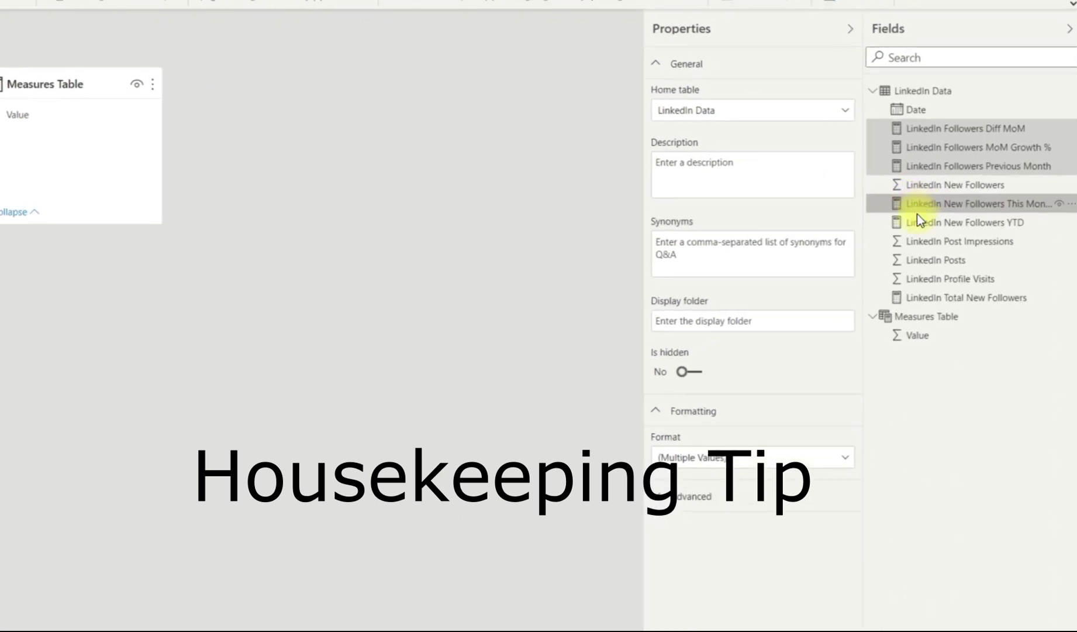
{"action": "left_click", "coordinate": [930, 222], "text": "ctrl"}
{"action": "left_click", "coordinate": [919, 296], "text": "ctrl"}
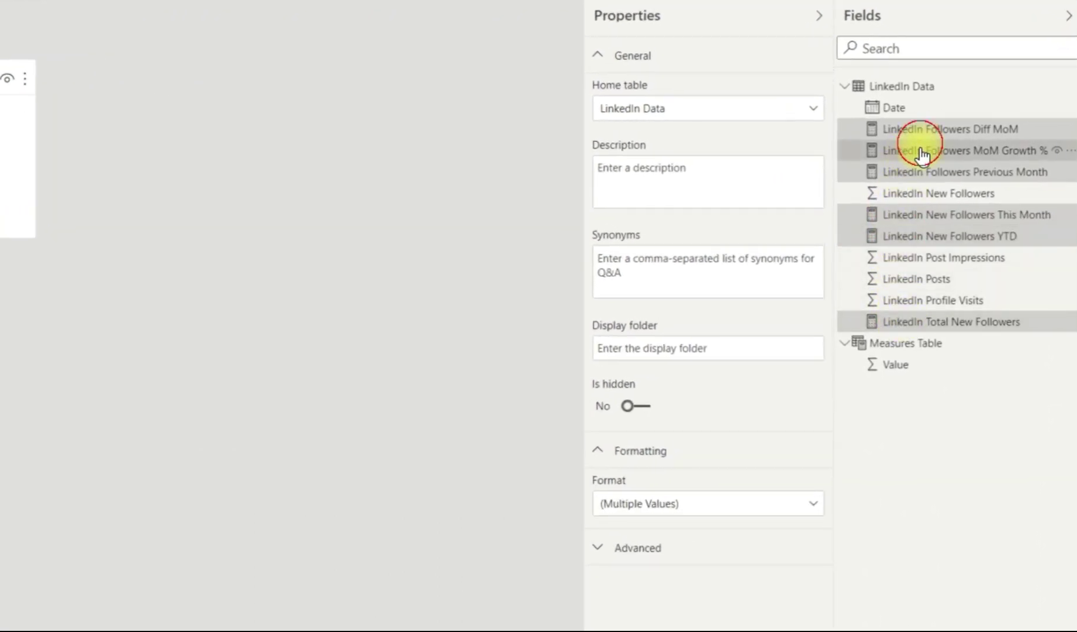
{"action": "left_click_drag", "start_coordinate": [921, 154], "coordinate": [906, 345]}
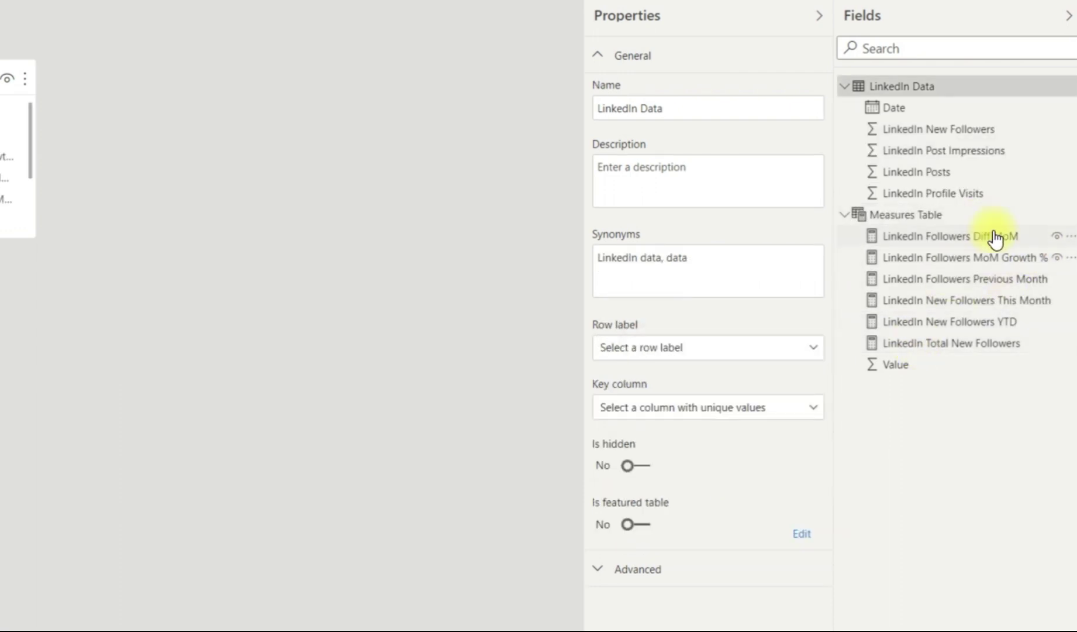
Give all six follower measures the display folder 'LinkedIn'.
{"action": "left_click", "coordinate": [985, 234]}
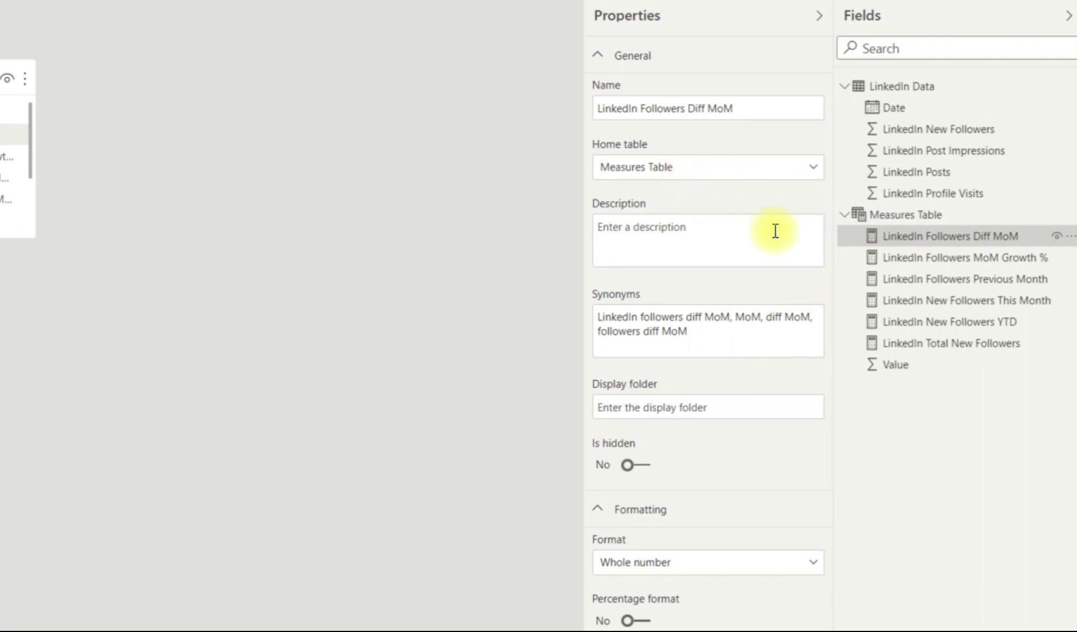
{"action": "left_click", "coordinate": [916, 348], "text": "shift"}
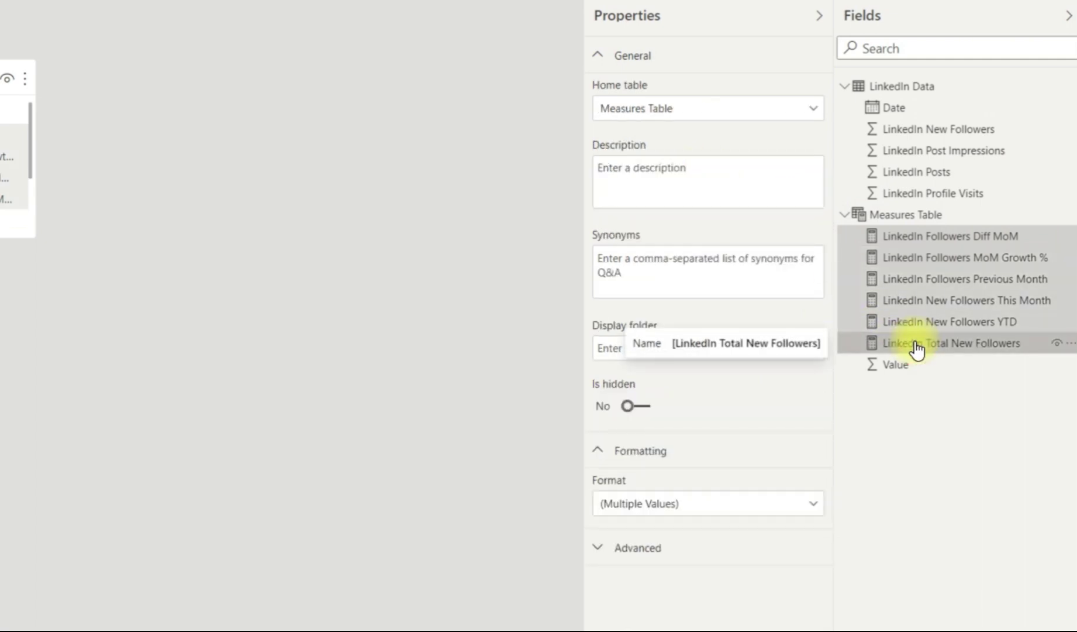
{"action": "left_click", "coordinate": [684, 345]}
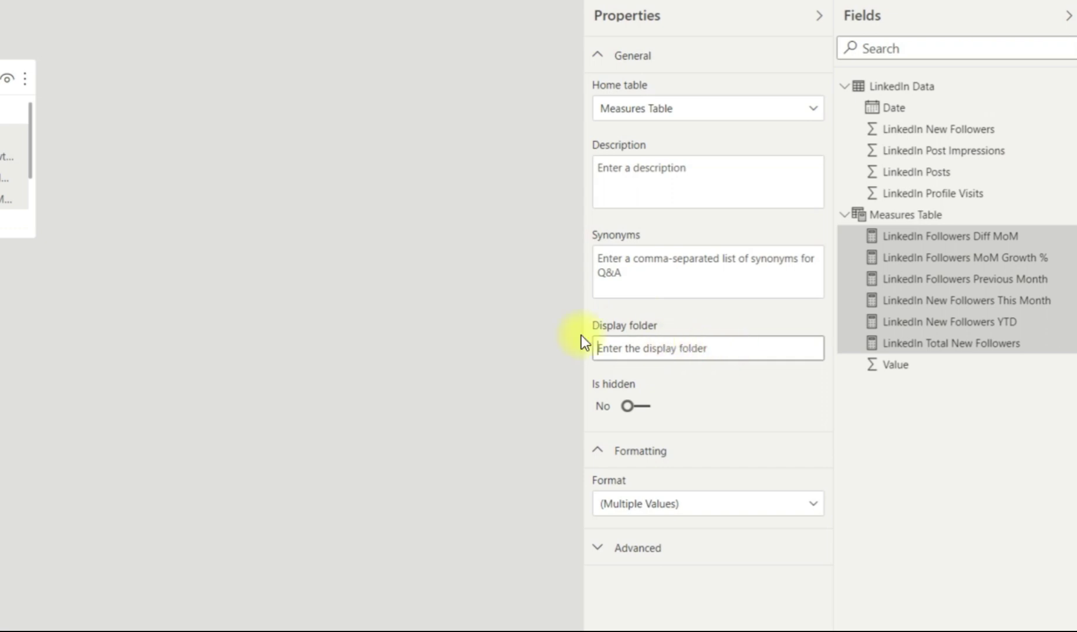
{"action": "type", "text": "Linked"}
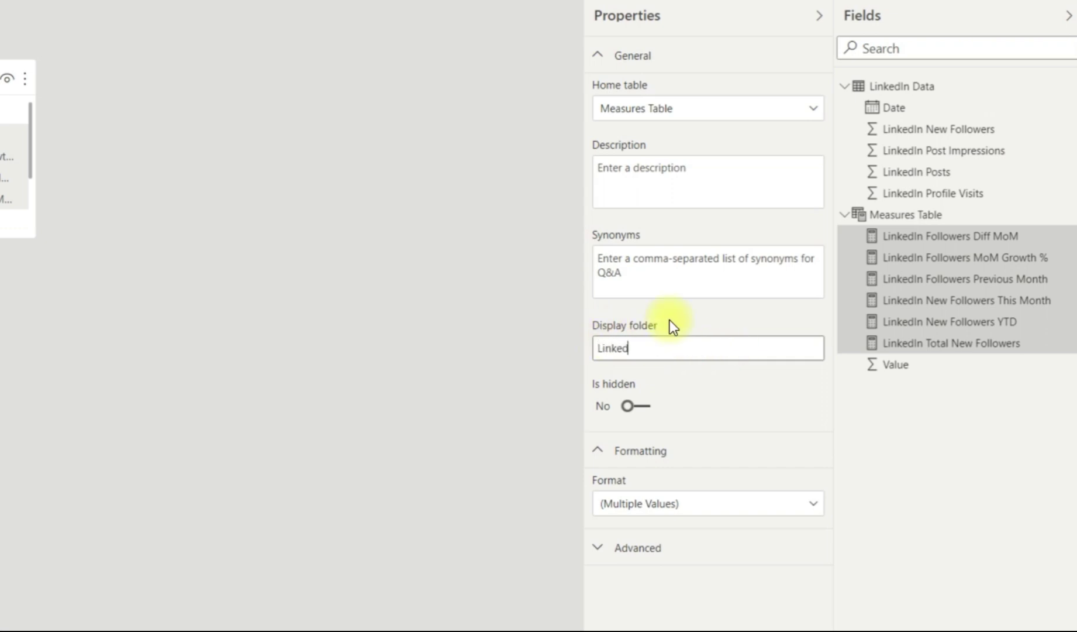
{"action": "type", "text": "In"}
{"action": "key", "text": "Return"}
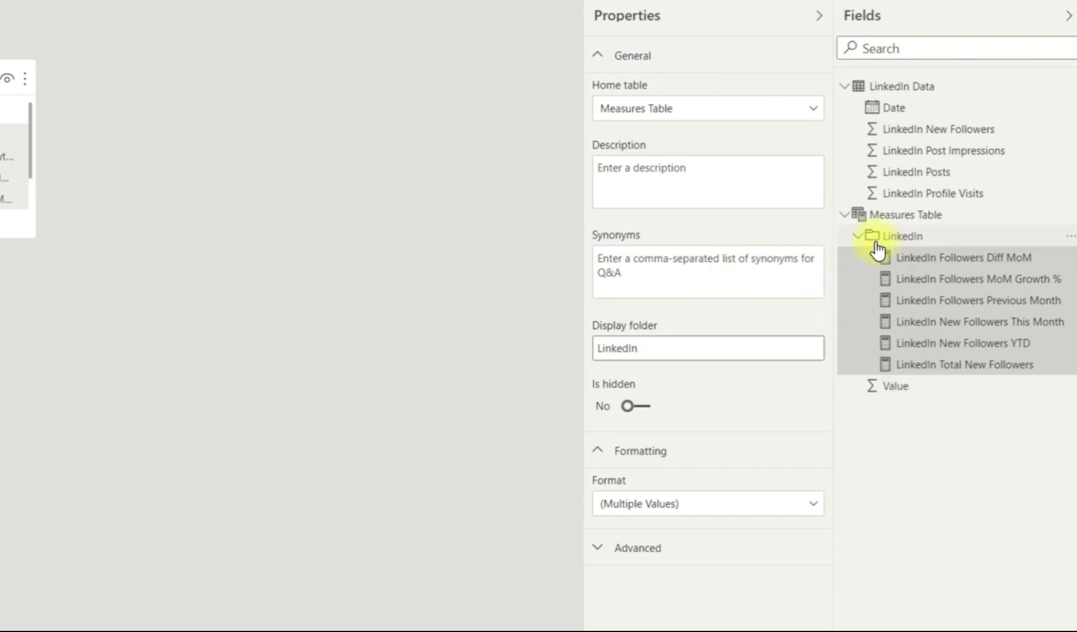
{"action": "left_click", "coordinate": [863, 237]}
{"action": "left_click", "coordinate": [864, 237]}
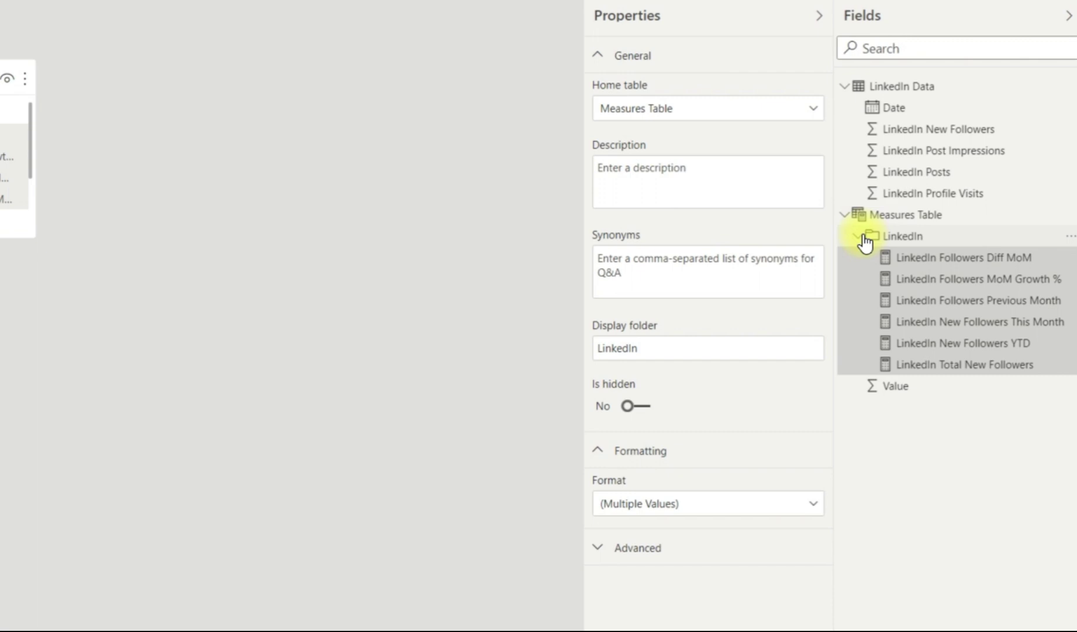
{"action": "left_click", "coordinate": [864, 237]}
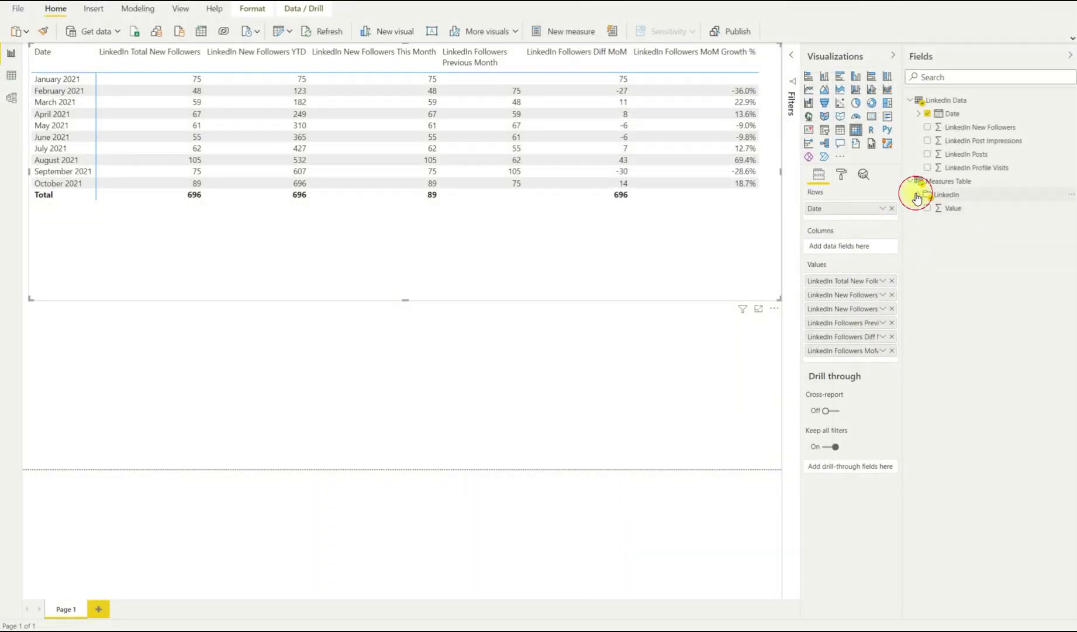
{"action": "left_click", "coordinate": [918, 196]}
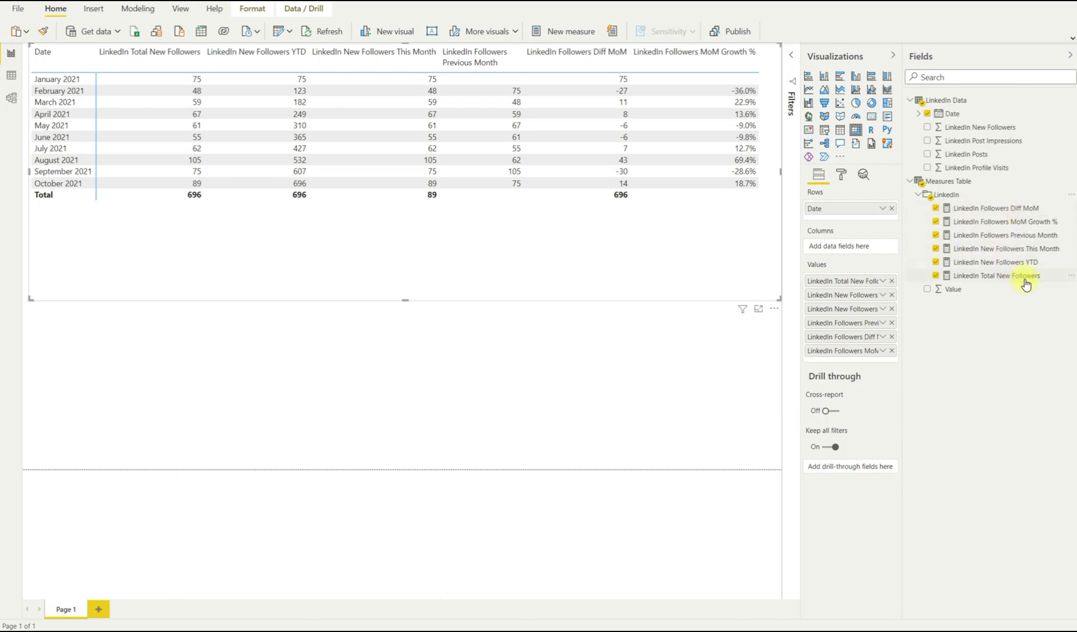
In Data view, review the DAX of the six LinkedIn follower measures.
{"action": "left_click", "coordinate": [919, 194]}
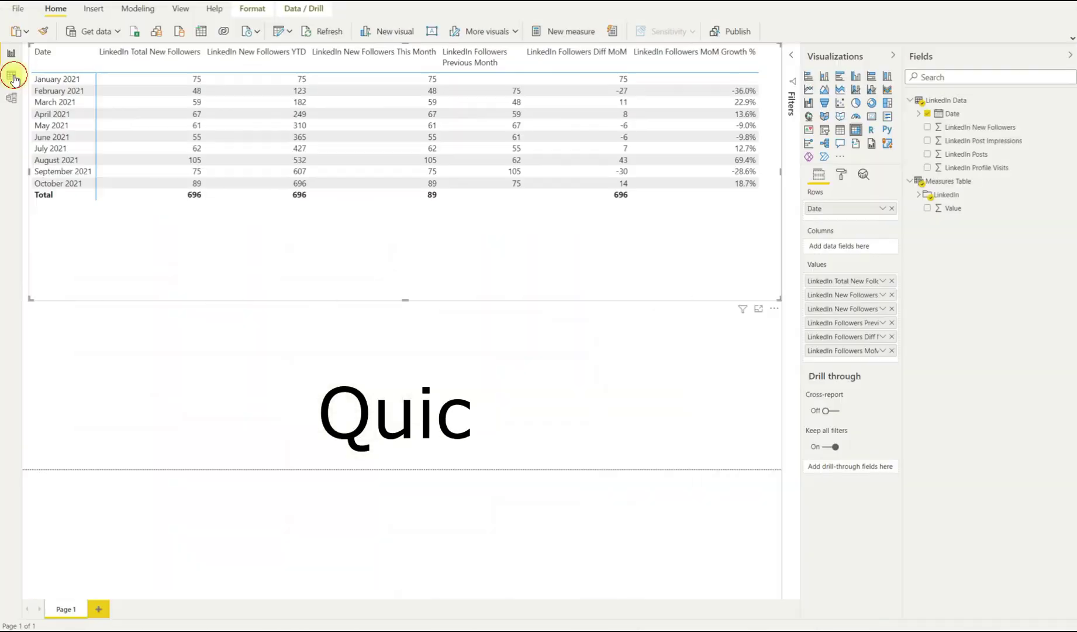
{"action": "left_click", "coordinate": [13, 76]}
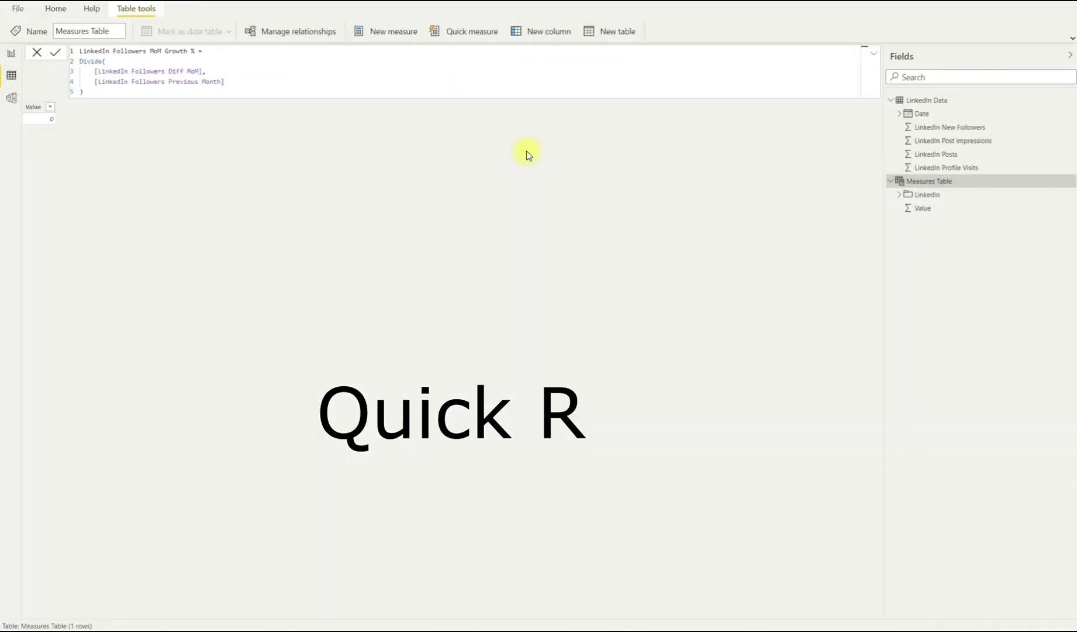
{"action": "left_click", "coordinate": [900, 194]}
{"action": "left_click", "coordinate": [981, 279]}
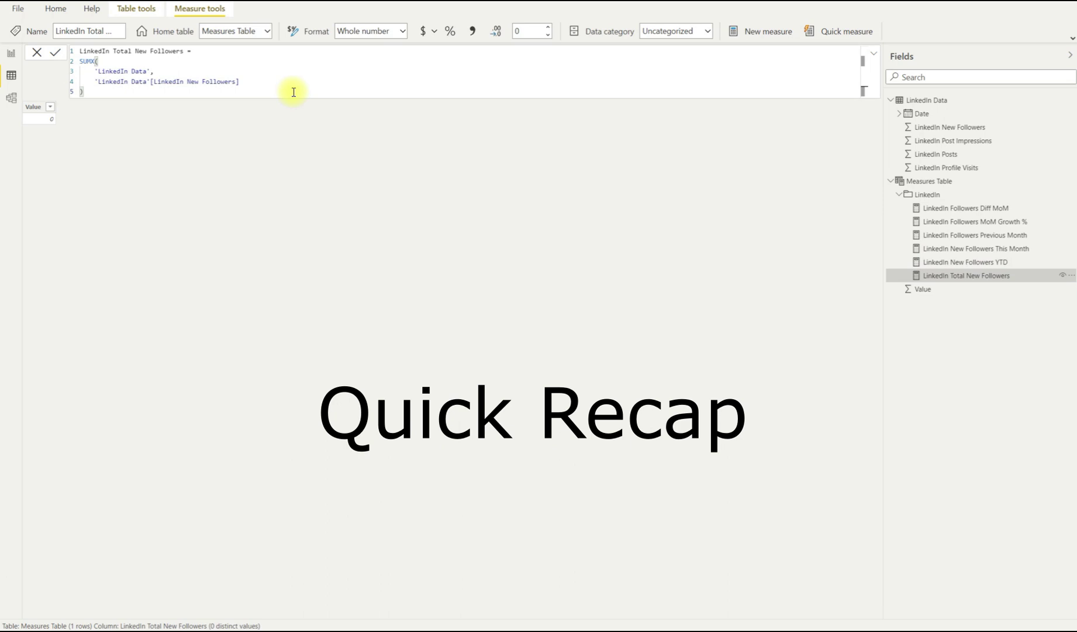
{"action": "left_click", "coordinate": [992, 263]}
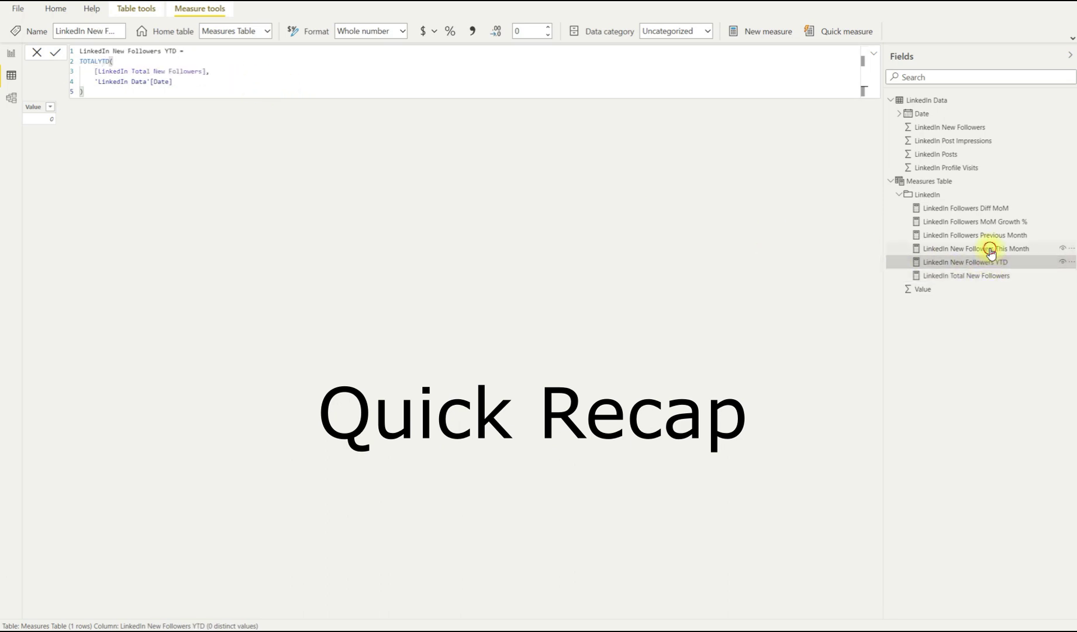
{"action": "left_click", "coordinate": [991, 250]}
{"action": "left_click", "coordinate": [987, 235]}
{"action": "left_click", "coordinate": [988, 223]}
{"action": "left_click", "coordinate": [980, 211]}
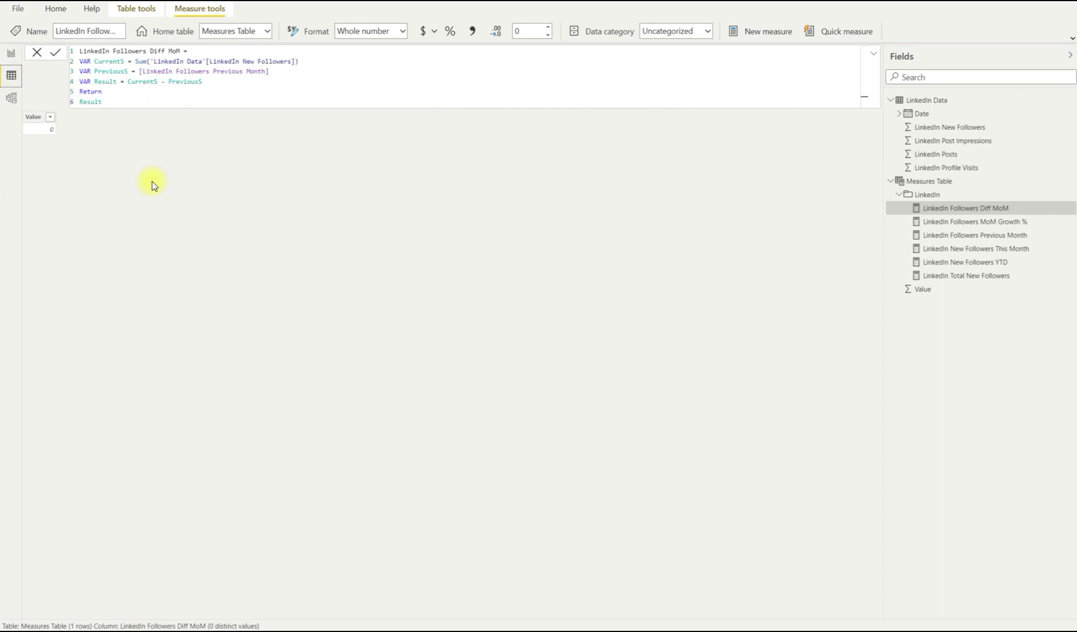
Inspect the LinkedIn Data columns: New Followers, Profile Visits, Post Impressions and Posts.
{"action": "left_click", "coordinate": [917, 99]}
{"action": "left_click", "coordinate": [342, 68]}
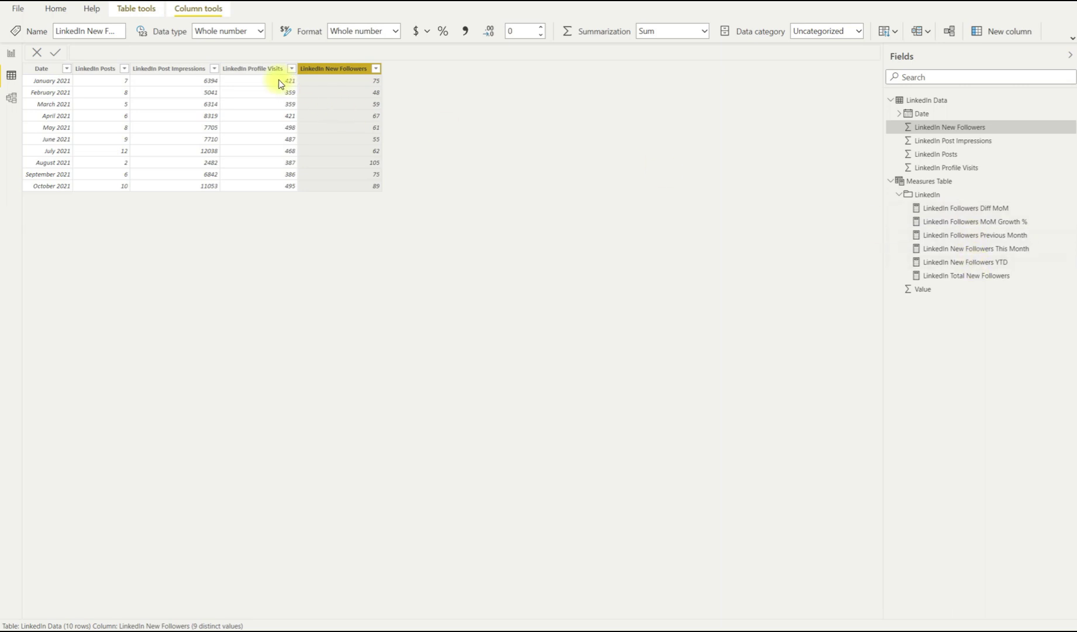
{"action": "left_click", "coordinate": [252, 69]}
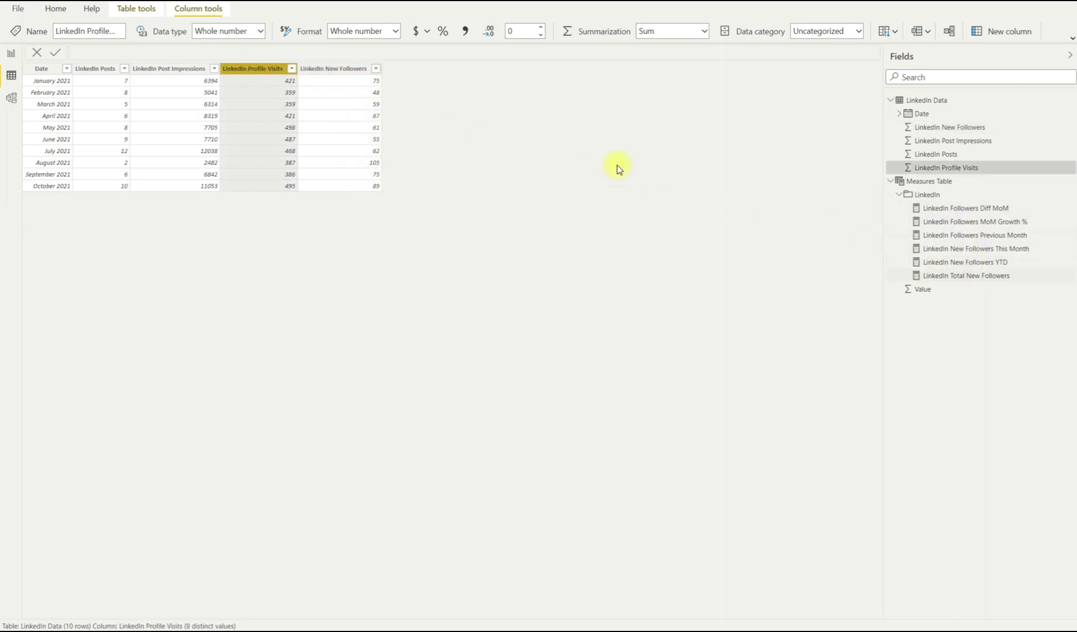
{"action": "left_click", "coordinate": [169, 69]}
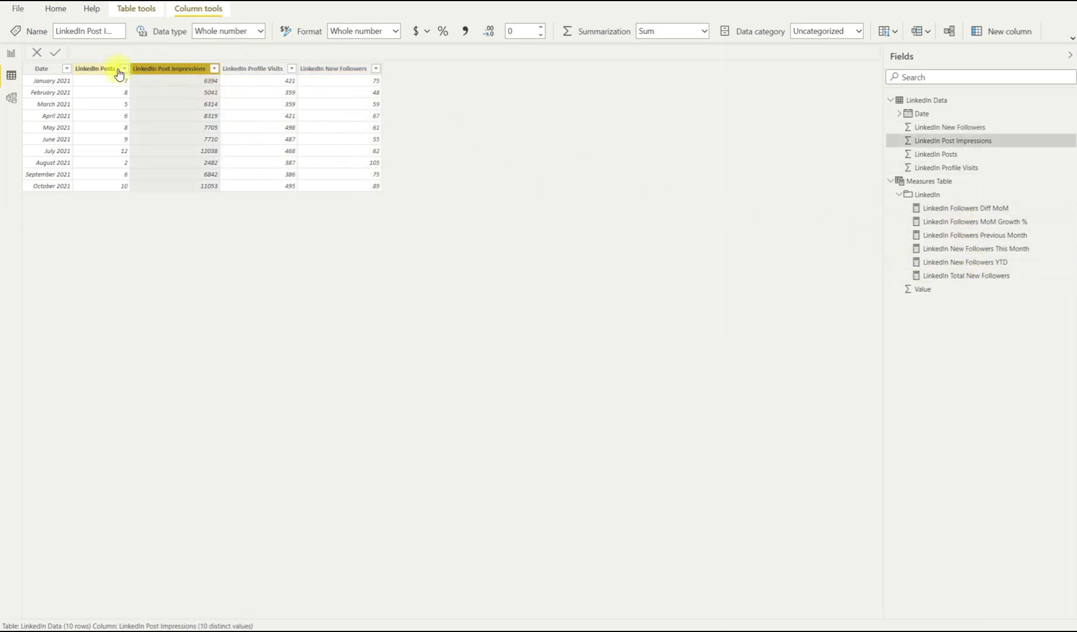
{"action": "left_click", "coordinate": [96, 69]}
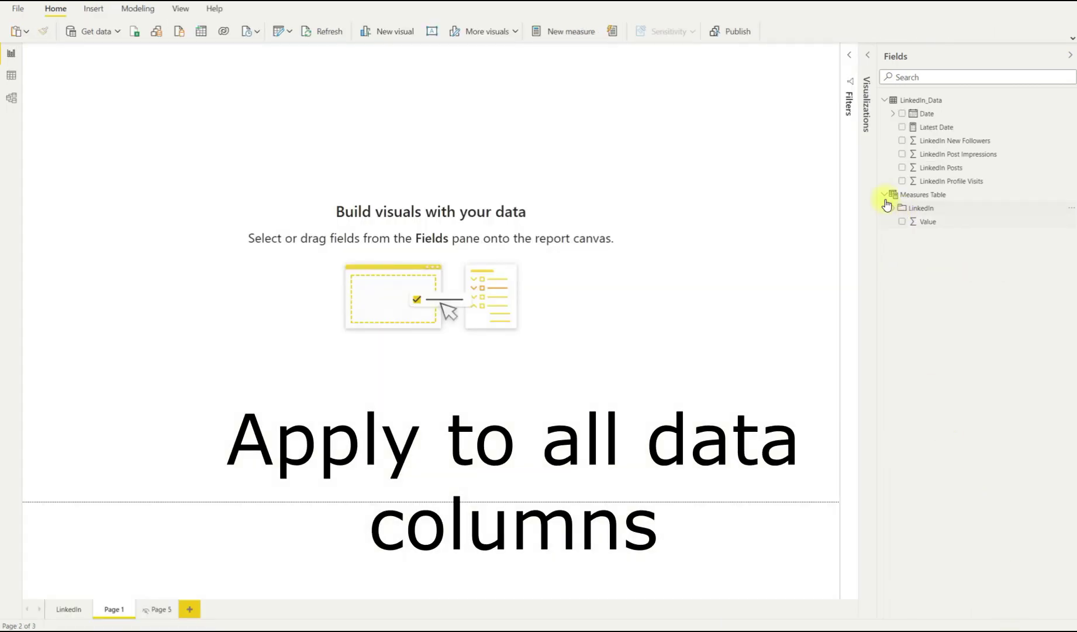
Search fields for 'dif' and check the Diff MoM formulas for followers, impressions, posts, profile visits.
{"action": "left_click", "coordinate": [892, 209]}
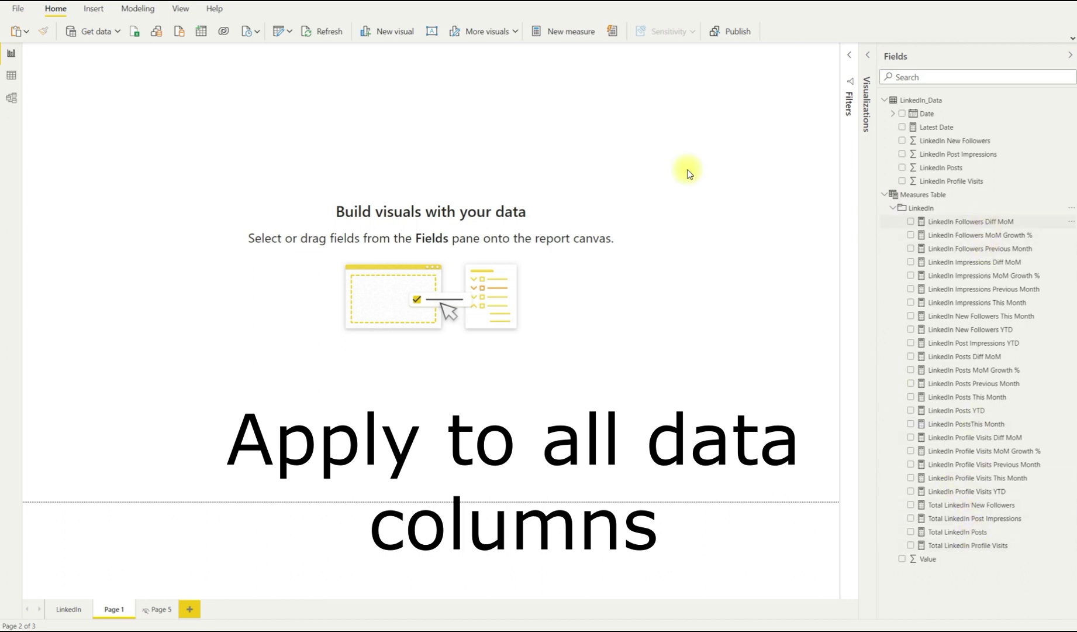
{"action": "left_click", "coordinate": [944, 78]}
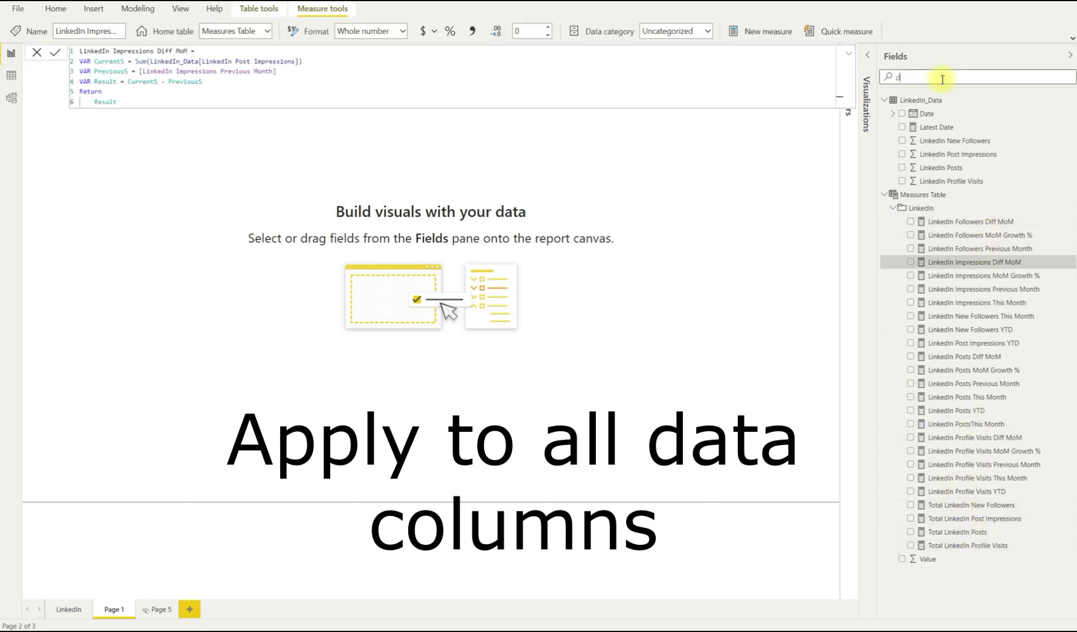
{"action": "type", "text": "diff"}
{"action": "left_click", "coordinate": [982, 128]}
{"action": "left_click", "coordinate": [981, 141]}
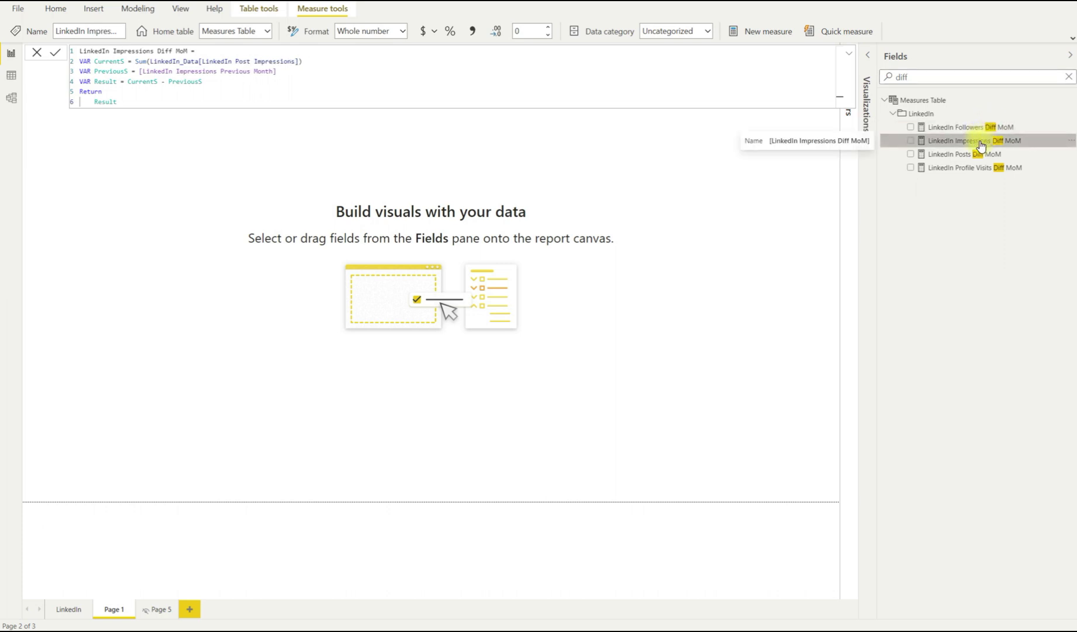
{"action": "left_click", "coordinate": [980, 153]}
{"action": "left_click", "coordinate": [977, 168]}
Search '%' to check the four MoM Growth % formulas, then clear the search.
{"action": "left_click_drag", "start_coordinate": [924, 79], "coordinate": [882, 71]}
{"action": "type", "text": "%"}
{"action": "left_click", "coordinate": [980, 127]}
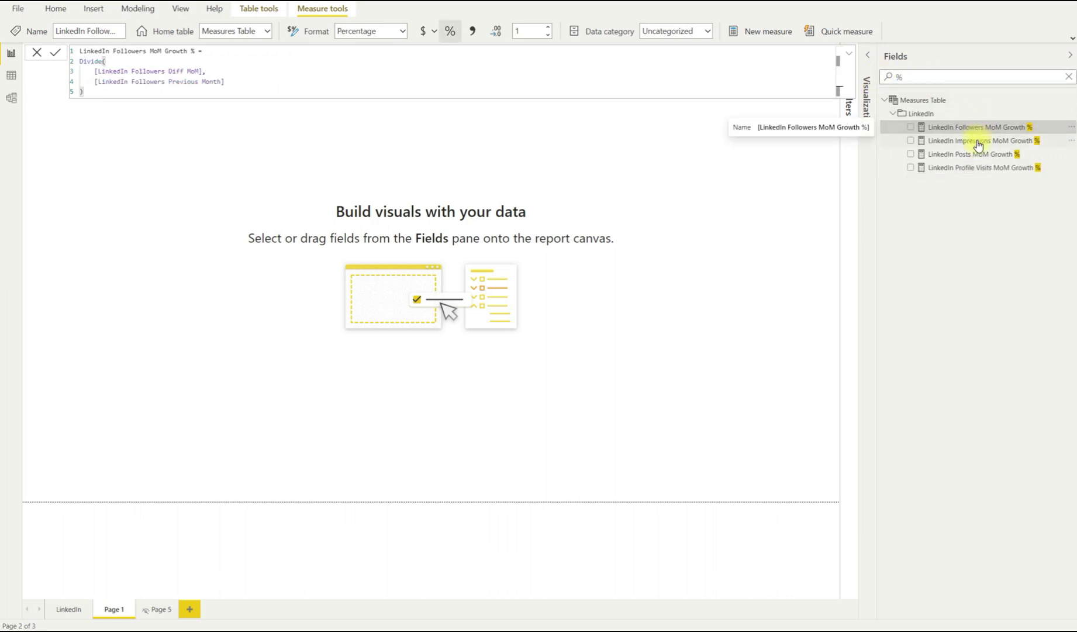
{"action": "left_click", "coordinate": [976, 141]}
{"action": "left_click", "coordinate": [972, 154]}
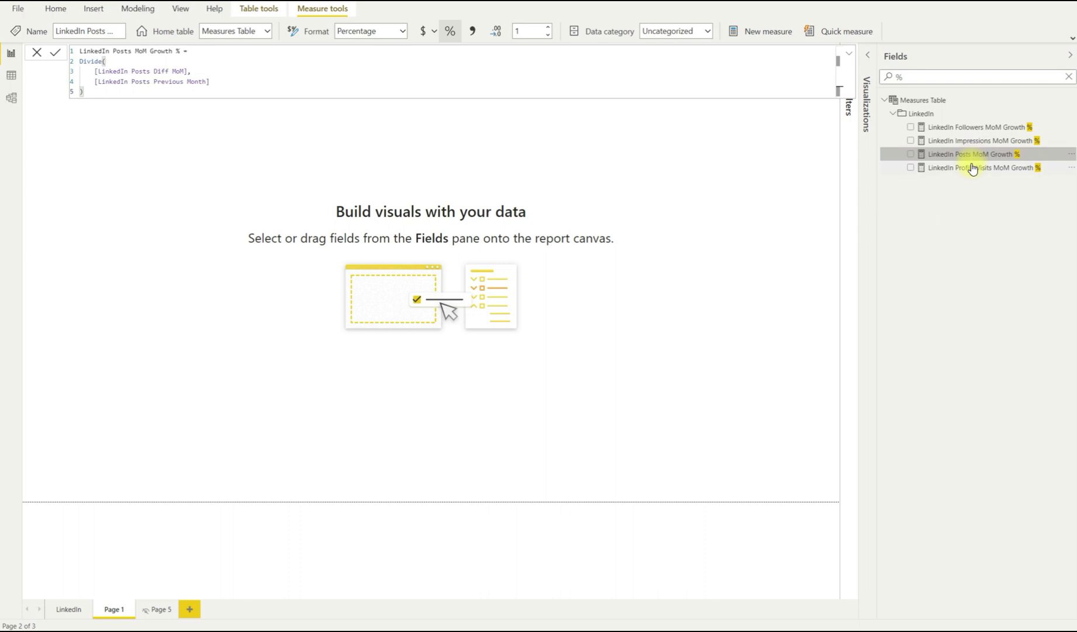
{"action": "left_click", "coordinate": [973, 169]}
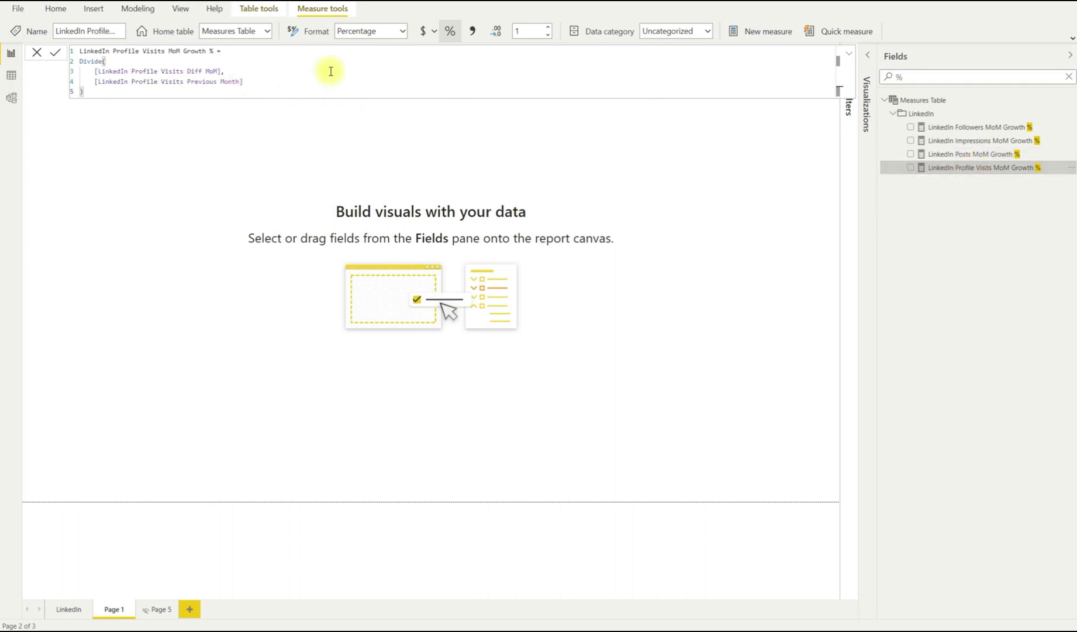
{"action": "double_click", "coordinate": [890, 78]}
{"action": "key", "text": "BackSpace"}
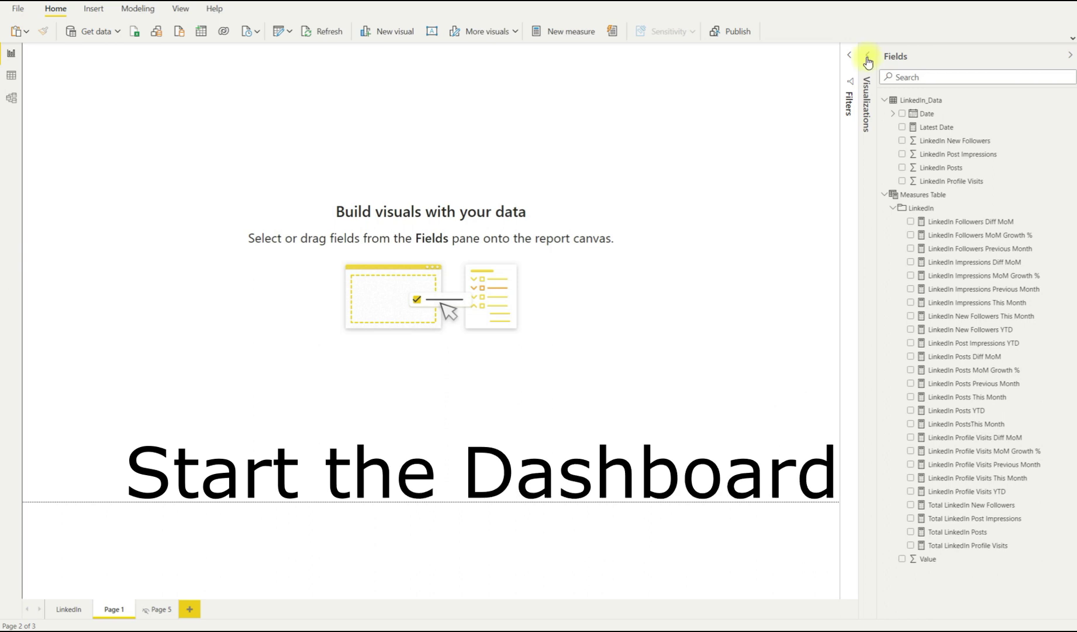
Set Background.png as Page 1's background with Image Fit 'Fit' and 0% transparency.
{"action": "left_click", "coordinate": [868, 59]}
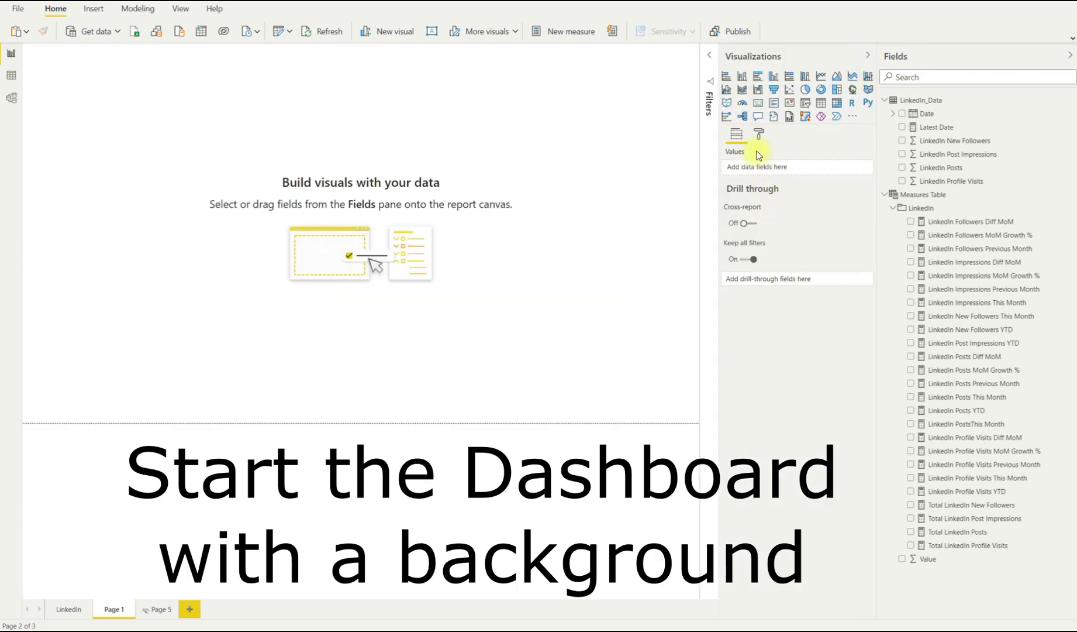
{"action": "left_click", "coordinate": [759, 136]}
{"action": "left_click", "coordinate": [773, 227]}
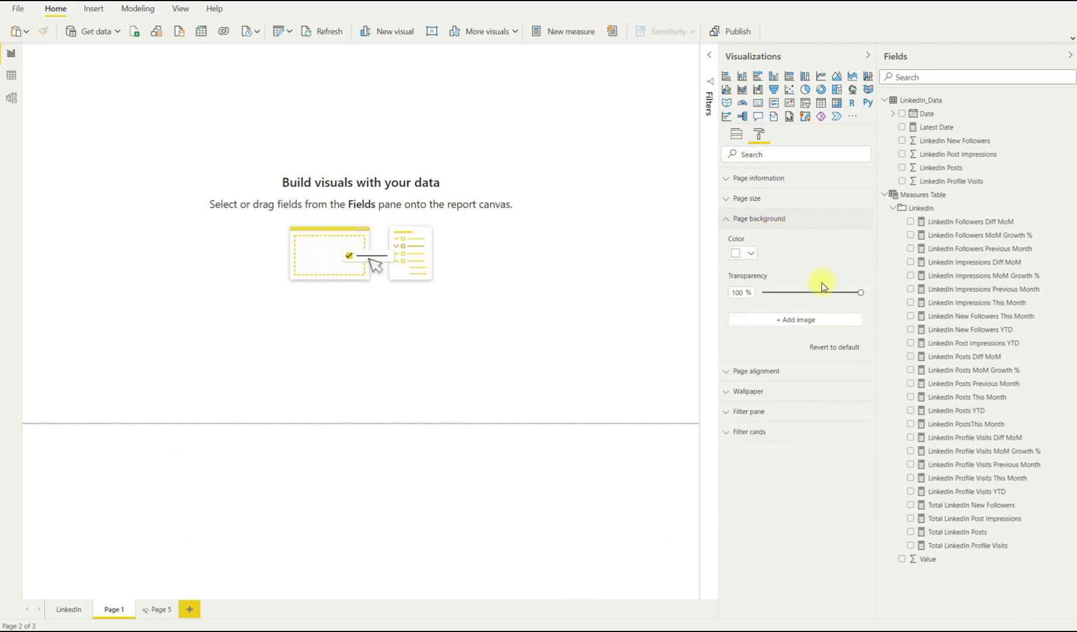
{"action": "left_click", "coordinate": [809, 321]}
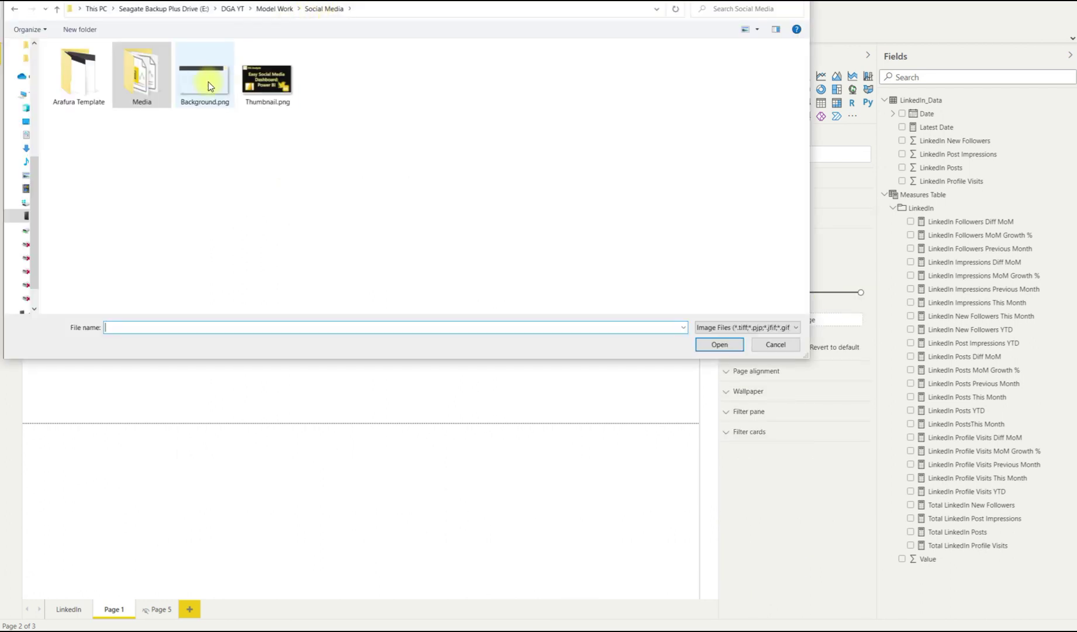
{"action": "left_click", "coordinate": [209, 84]}
{"action": "left_click", "coordinate": [709, 344]}
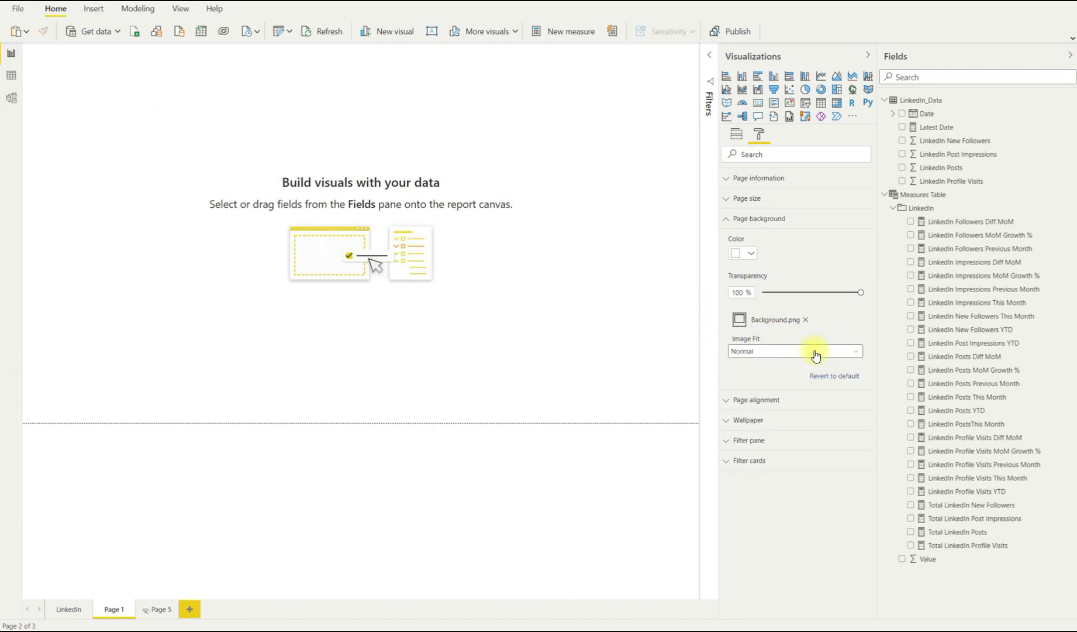
{"action": "left_click", "coordinate": [816, 353]}
{"action": "left_click", "coordinate": [766, 377]}
{"action": "left_click_drag", "start_coordinate": [860, 292], "coordinate": [764, 295]}
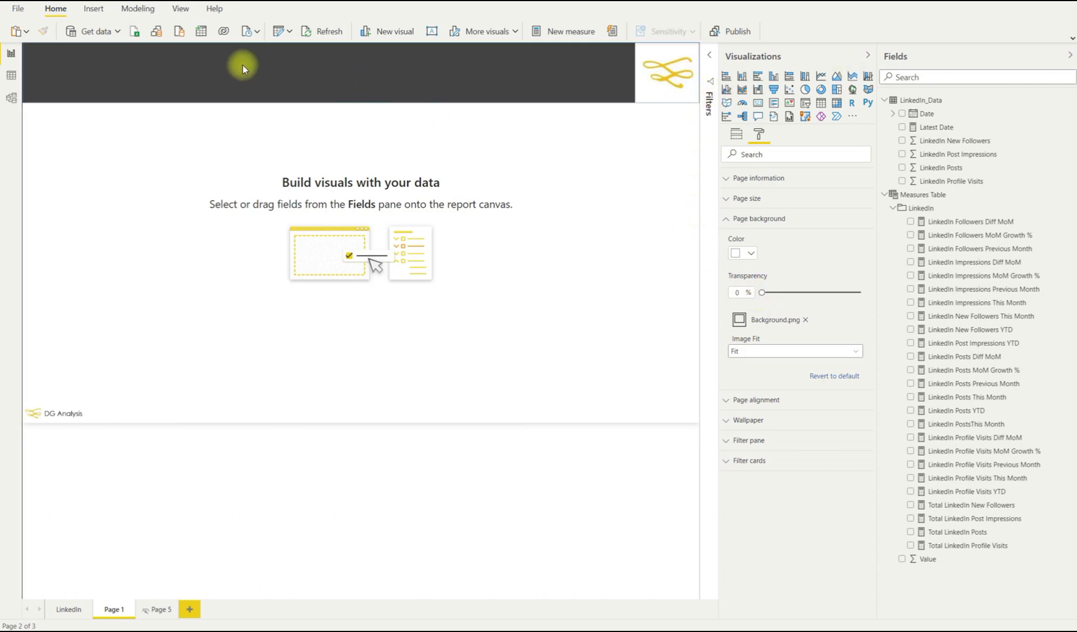
{"action": "left_click", "coordinate": [92, 10]}
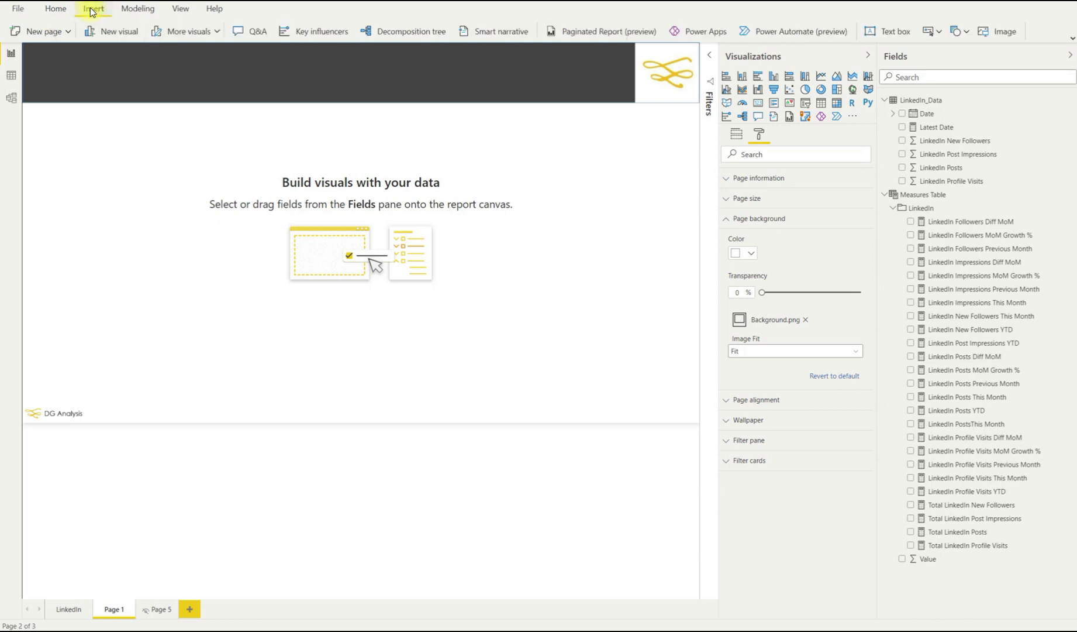
Insert the LinkedIn logo image, shrink it into the dark header, and add a text box.
{"action": "left_click", "coordinate": [1000, 31]}
{"action": "left_click", "coordinate": [514, 124]}
{"action": "left_click", "coordinate": [716, 343]}
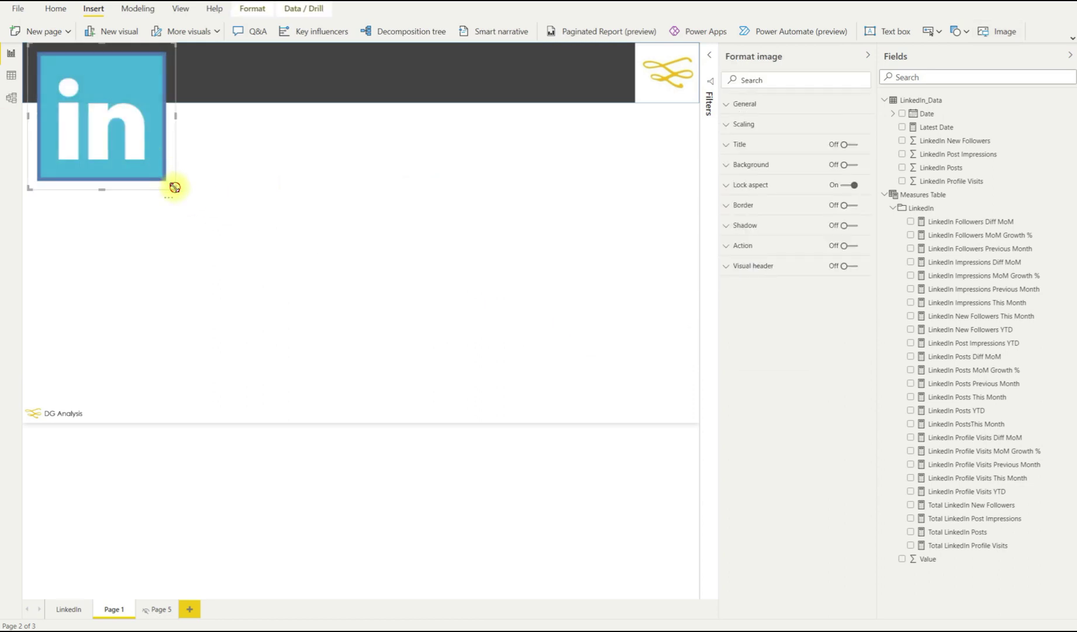
{"action": "left_click_drag", "start_coordinate": [175, 187], "coordinate": [63, 73]}
{"action": "left_click", "coordinate": [894, 30]}
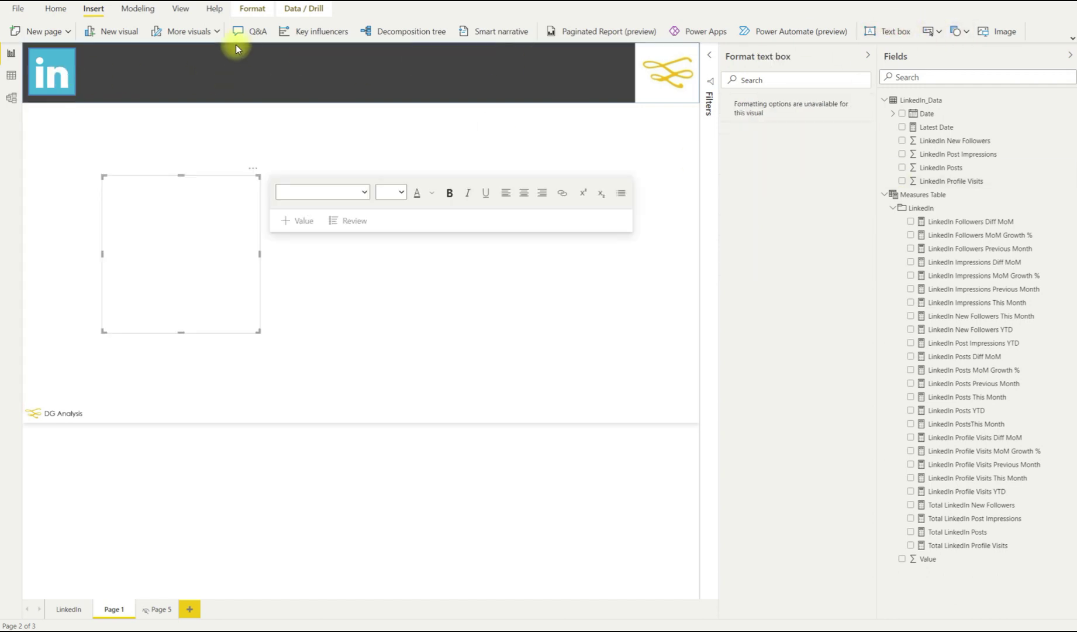
Enter the 32 pt title 'My Comp LinkedIn Interactions' and place it on one line in the header.
{"action": "left_click", "coordinate": [403, 192]}
{"action": "left_click", "coordinate": [385, 337]}
{"action": "left_click", "coordinate": [181, 230]}
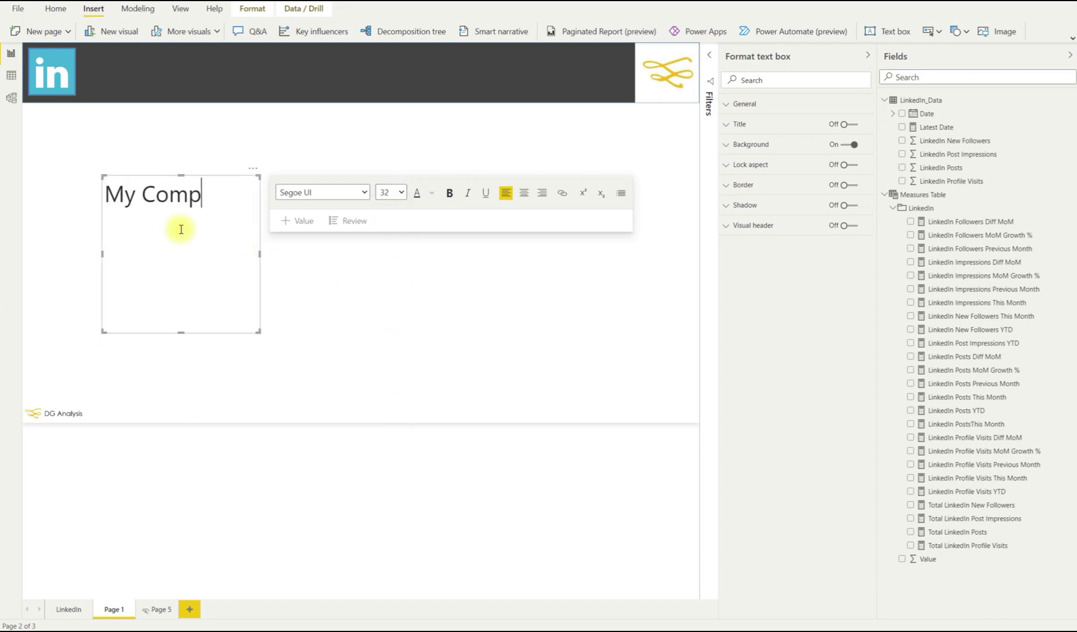
{"action": "type", "text": "My Comp Linked"}
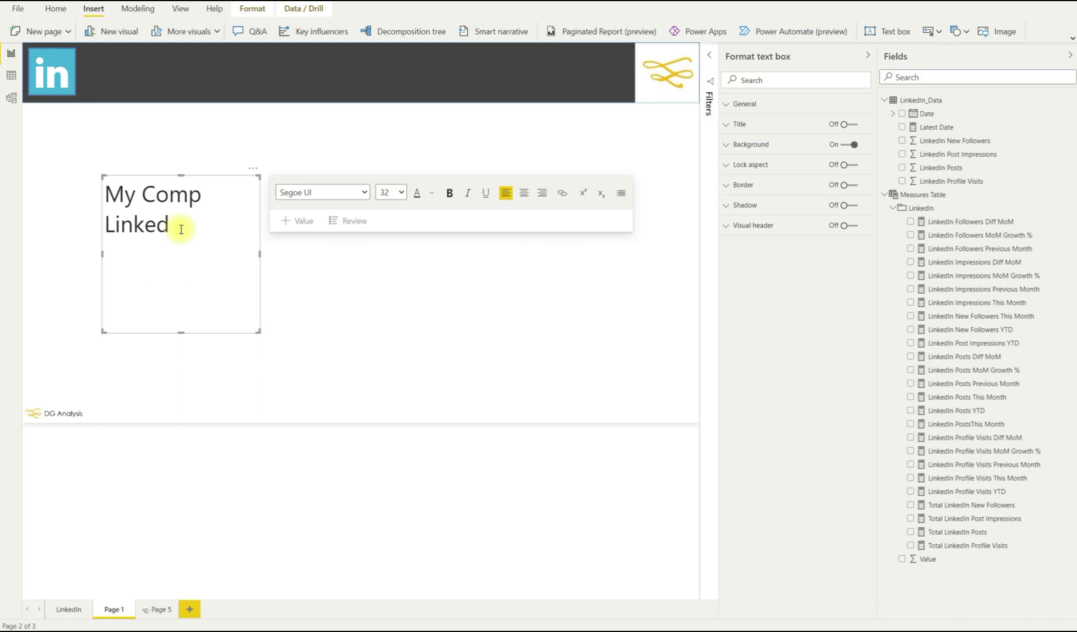
{"action": "type", "text": "In Interactions"}
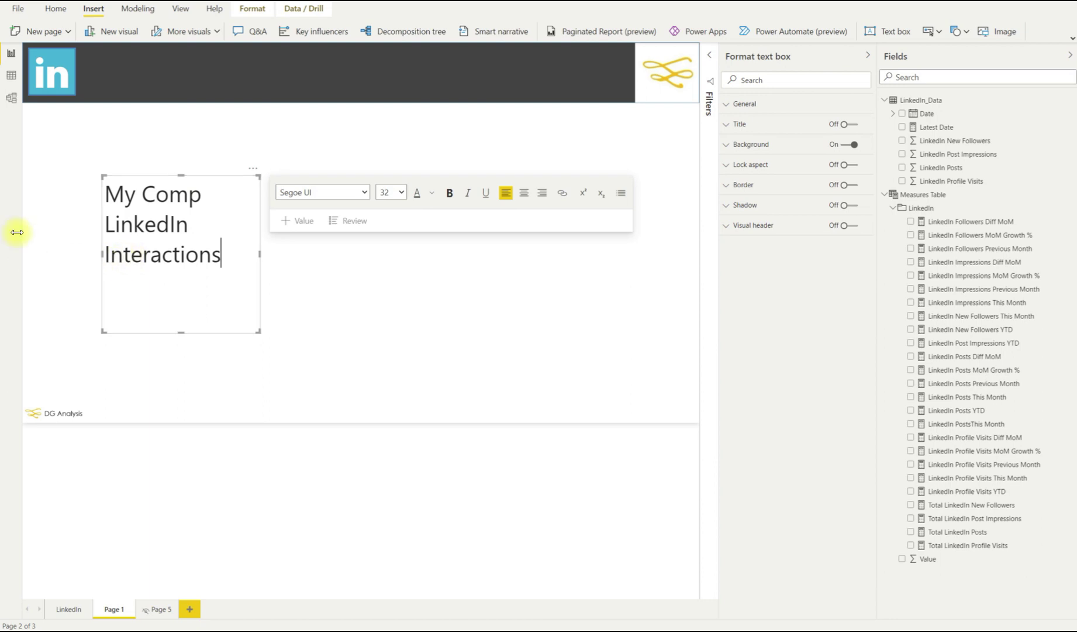
{"action": "left_click", "coordinate": [217, 177]}
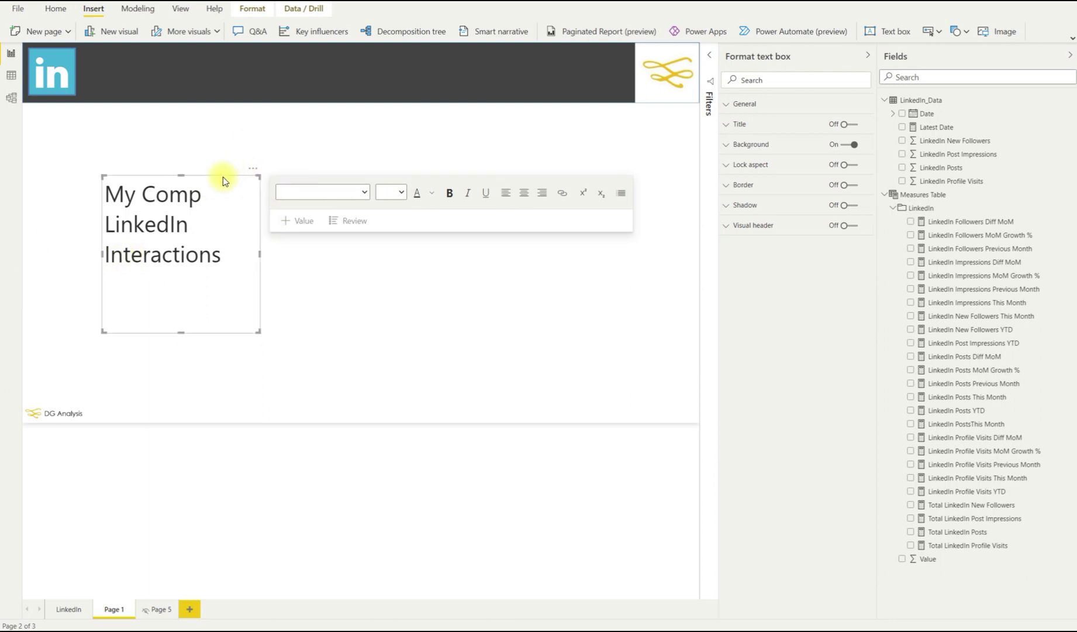
{"action": "left_click_drag", "start_coordinate": [221, 178], "coordinate": [209, 57]}
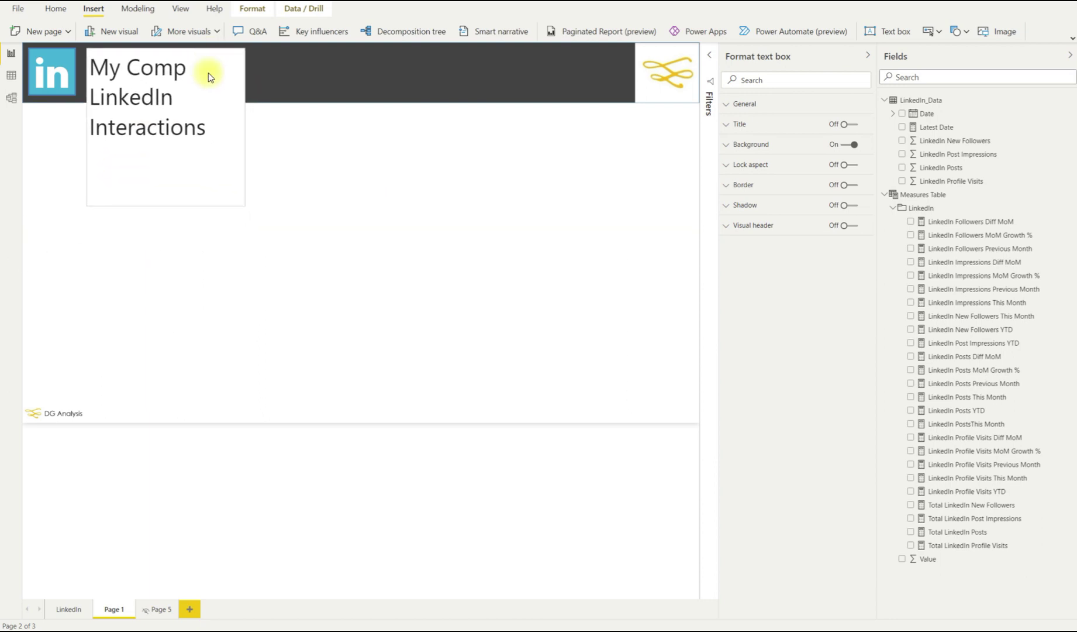
{"action": "left_click_drag", "start_coordinate": [241, 203], "coordinate": [404, 54]}
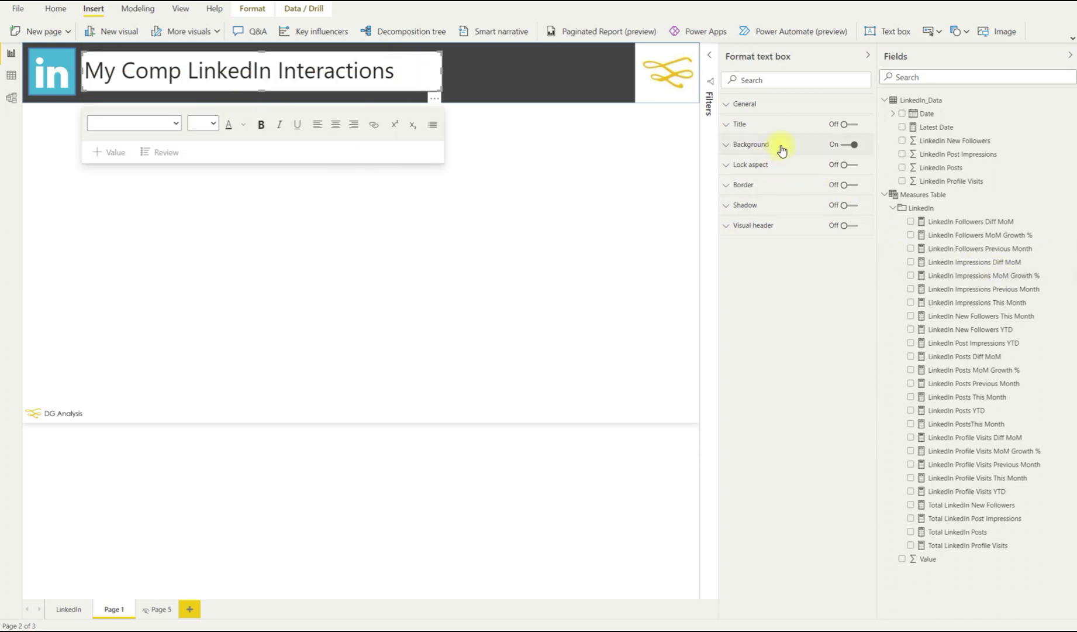
Turn off the title box background and make the title text white.
{"action": "left_click", "coordinate": [734, 150]}
{"action": "left_click", "coordinate": [842, 145]}
{"action": "left_click", "coordinate": [245, 129]}
{"action": "left_click", "coordinate": [255, 160]}
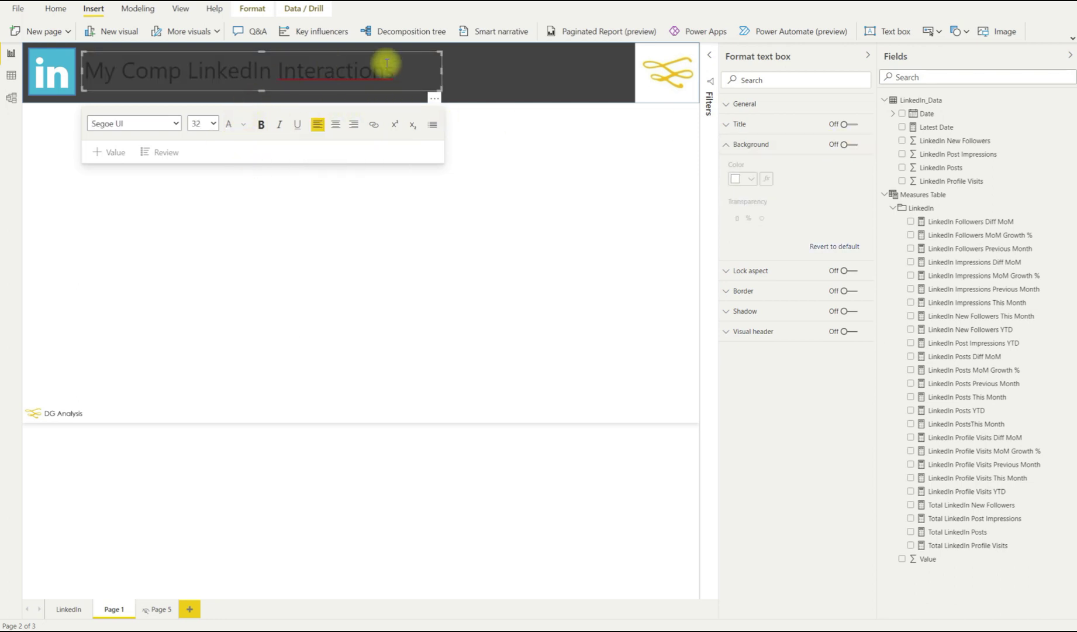
{"action": "left_click_drag", "start_coordinate": [393, 69], "coordinate": [85, 70]}
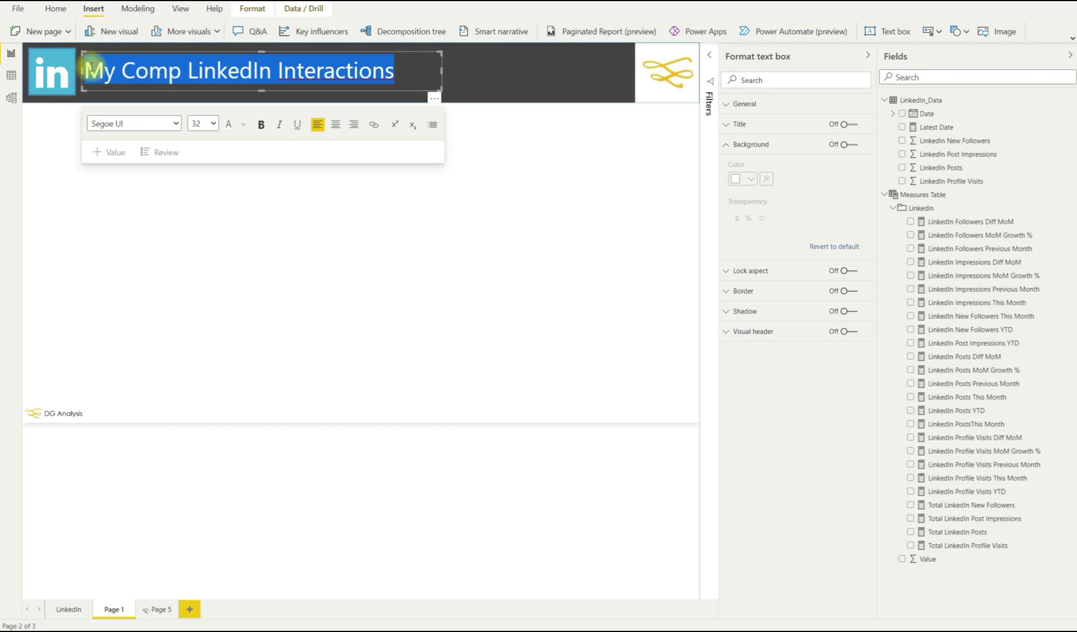
{"action": "left_click", "coordinate": [243, 128]}
{"action": "left_click", "coordinate": [254, 164]}
{"action": "left_click", "coordinate": [468, 164]}
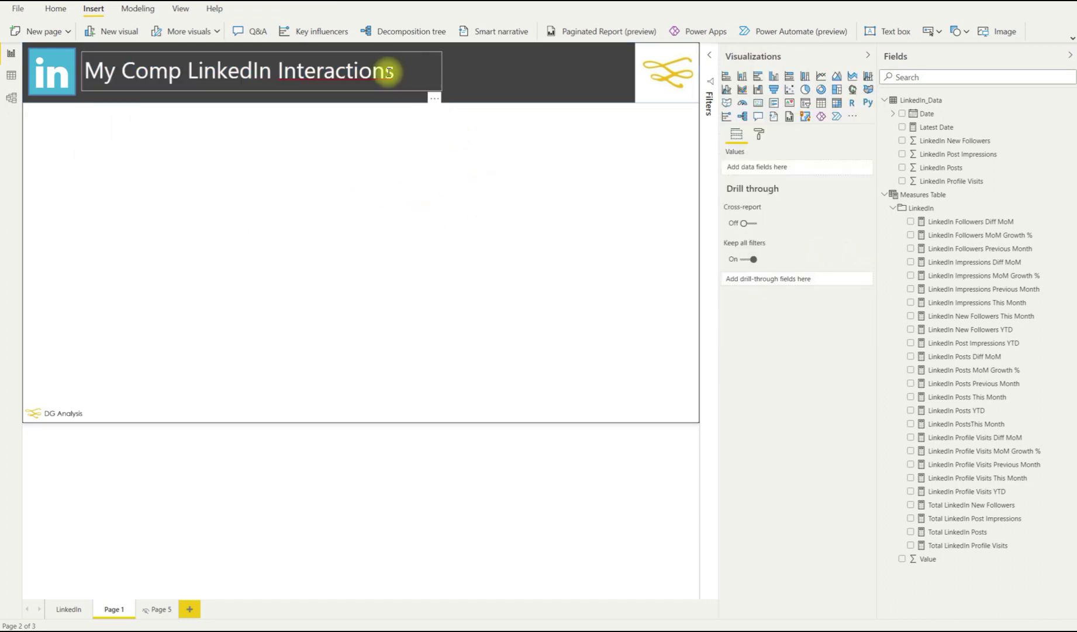
Narrow the title text box to fit its words.
{"action": "left_click", "coordinate": [424, 72]}
{"action": "left_click_drag", "start_coordinate": [443, 70], "coordinate": [420, 70]}
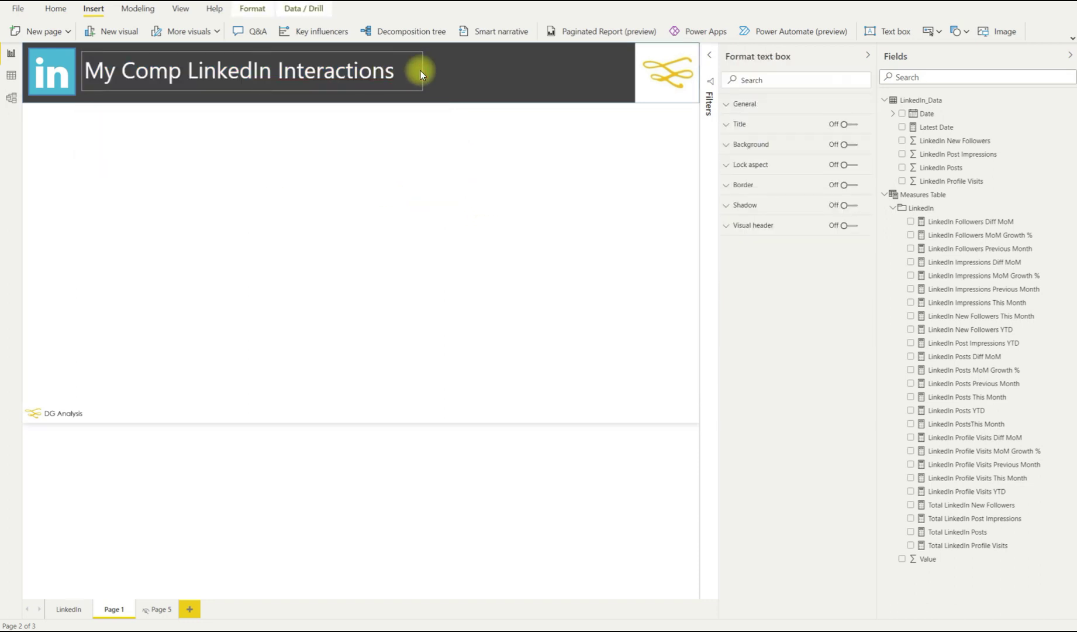
{"action": "left_click", "coordinate": [487, 220]}
{"action": "left_click", "coordinate": [758, 103]}
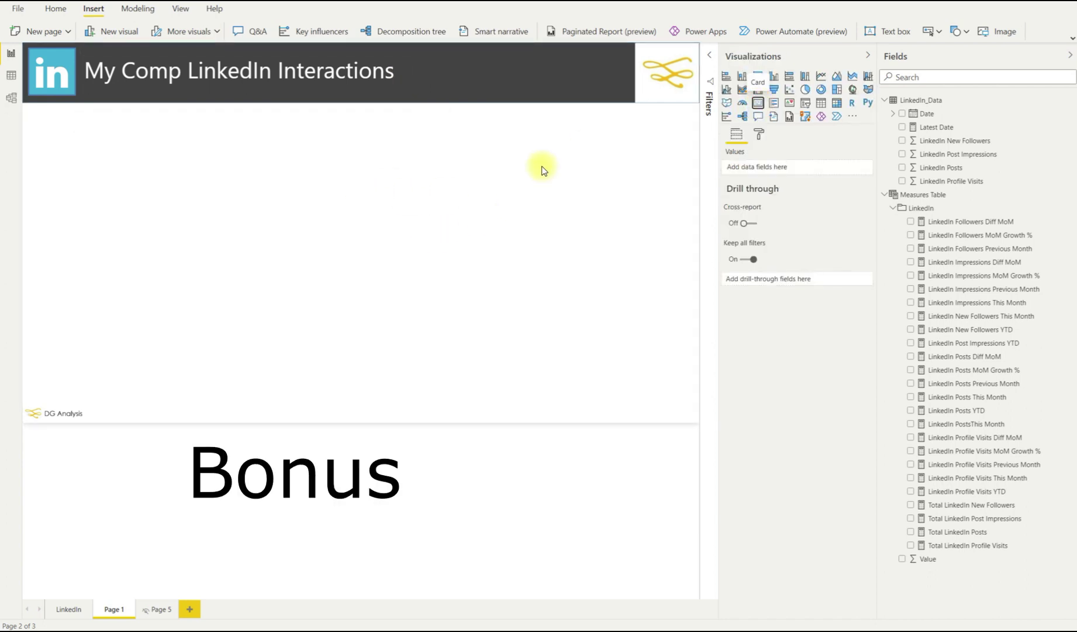
Show Latest Date in a card with the category label off and a white, size 32 data label.
{"action": "left_click", "coordinate": [945, 129]}
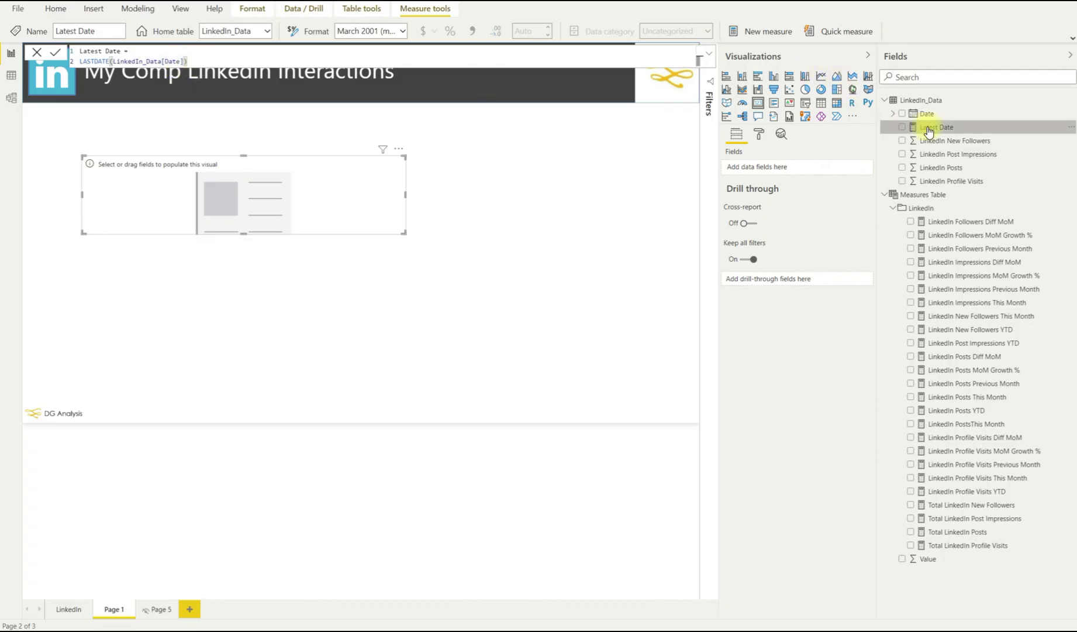
{"action": "left_click_drag", "start_coordinate": [929, 130], "coordinate": [771, 168]}
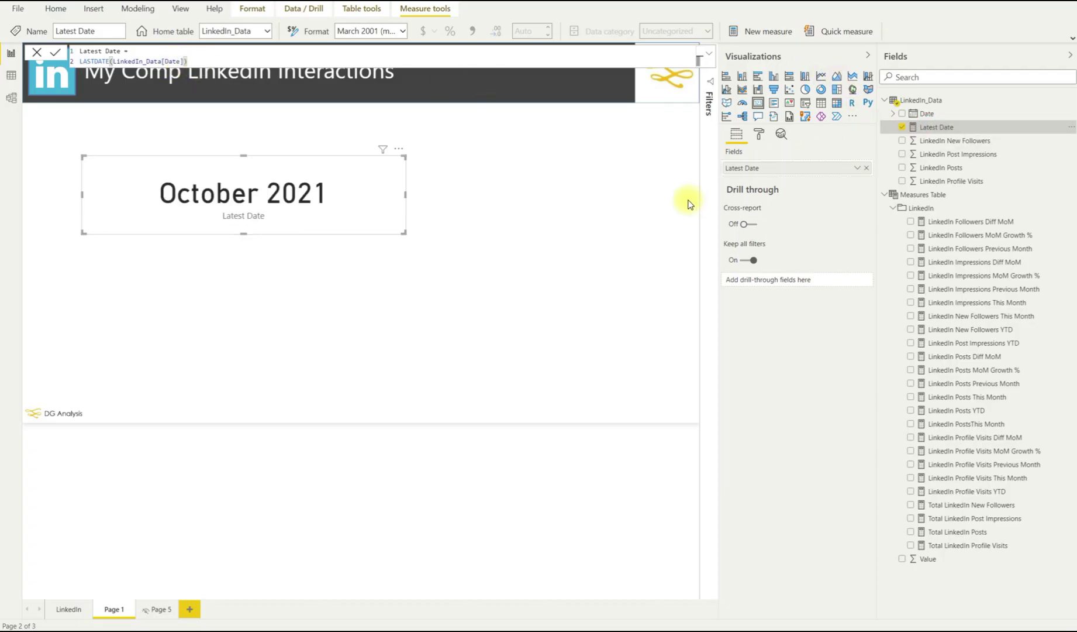
{"action": "left_click", "coordinate": [760, 135]}
{"action": "left_click", "coordinate": [842, 217]}
{"action": "left_click", "coordinate": [727, 199]}
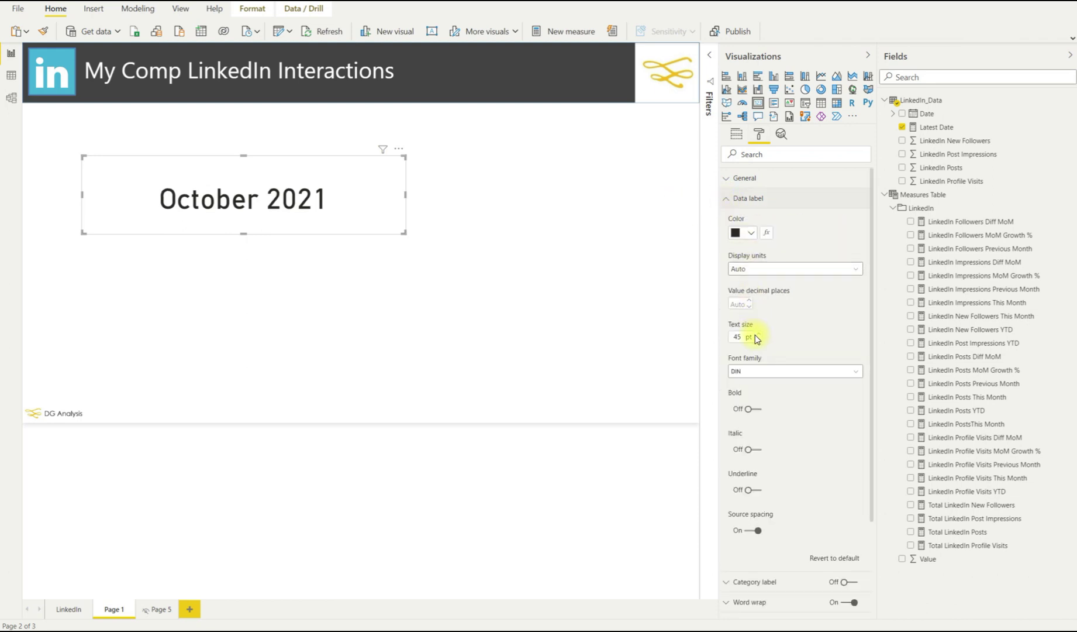
{"action": "type", "text": "32"}
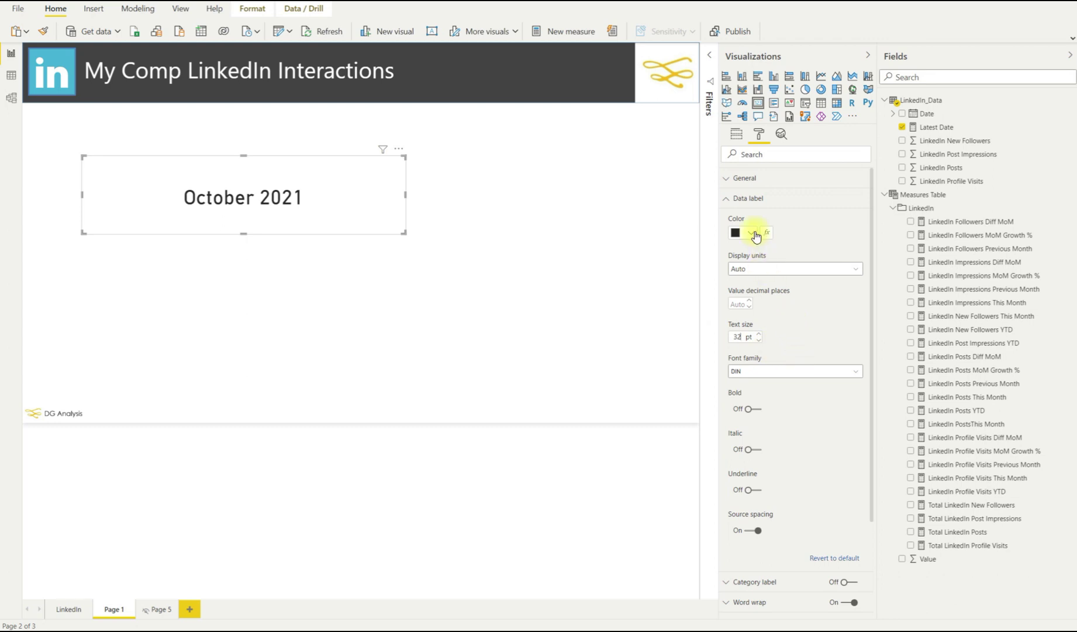
{"action": "left_click", "coordinate": [752, 236]}
{"action": "left_click", "coordinate": [749, 252]}
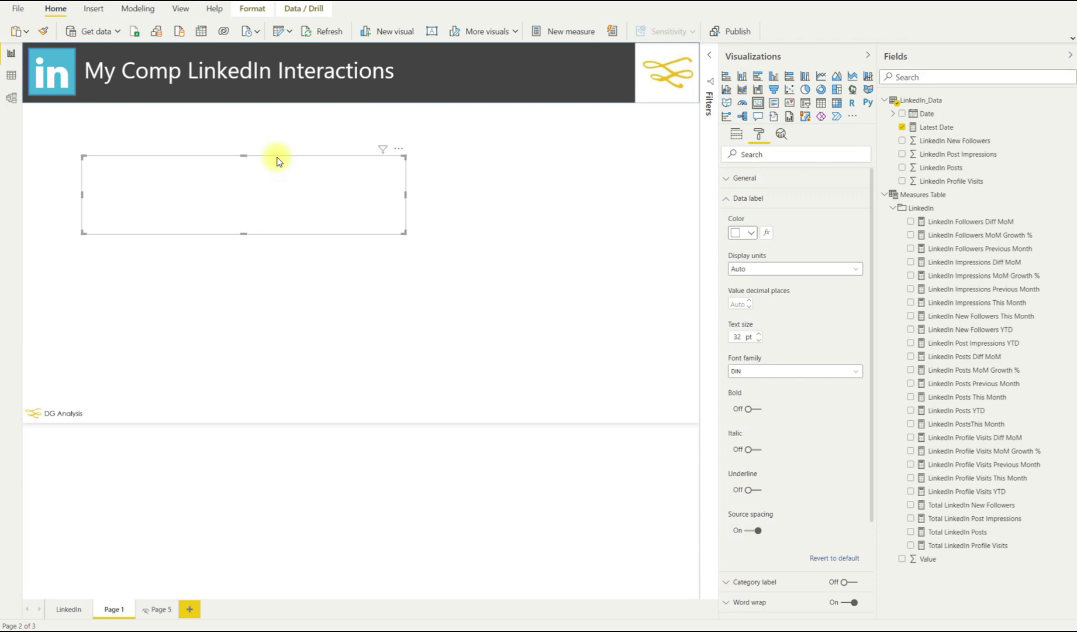
{"action": "left_click_drag", "start_coordinate": [277, 171], "coordinate": [507, 108]}
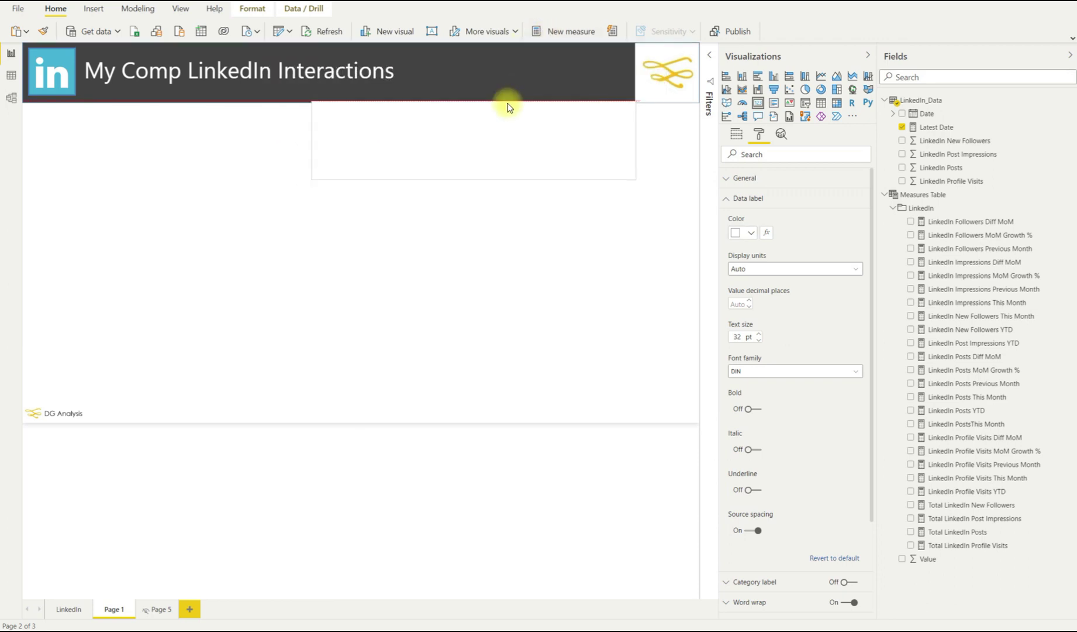
{"action": "left_click", "coordinate": [729, 198]}
Turn off the date card background, set the font to Segoe UI, and fit it beside the title.
{"action": "left_click", "coordinate": [847, 284]}
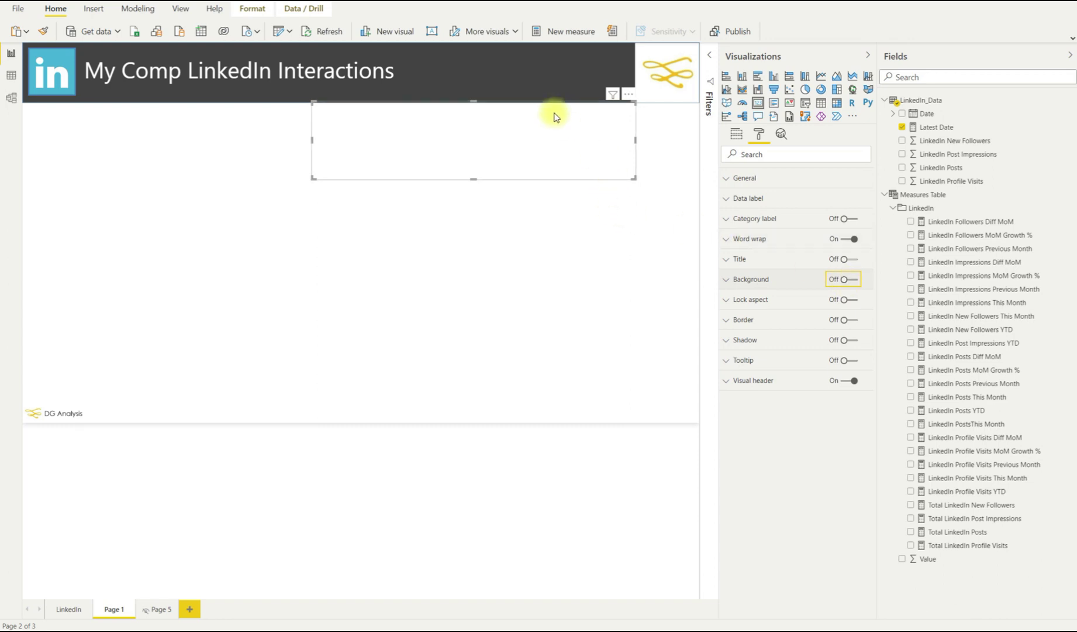
{"action": "left_click_drag", "start_coordinate": [543, 102], "coordinate": [579, 49]}
{"action": "left_click", "coordinate": [729, 200]}
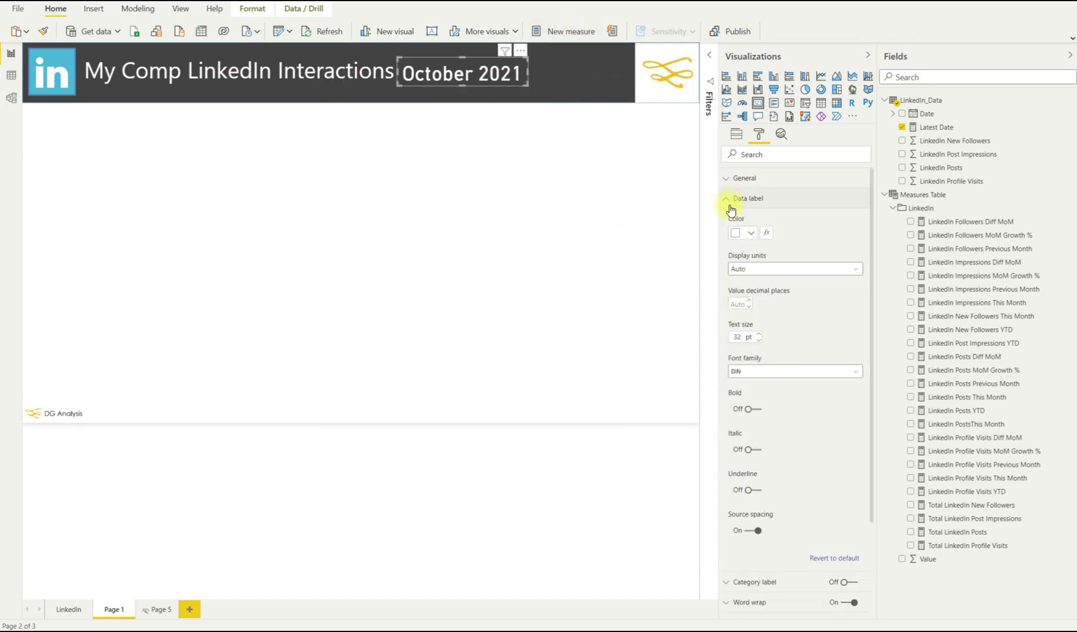
{"action": "left_click", "coordinate": [858, 375]}
{"action": "left_click_drag", "start_coordinate": [860, 418], "coordinate": [866, 523]}
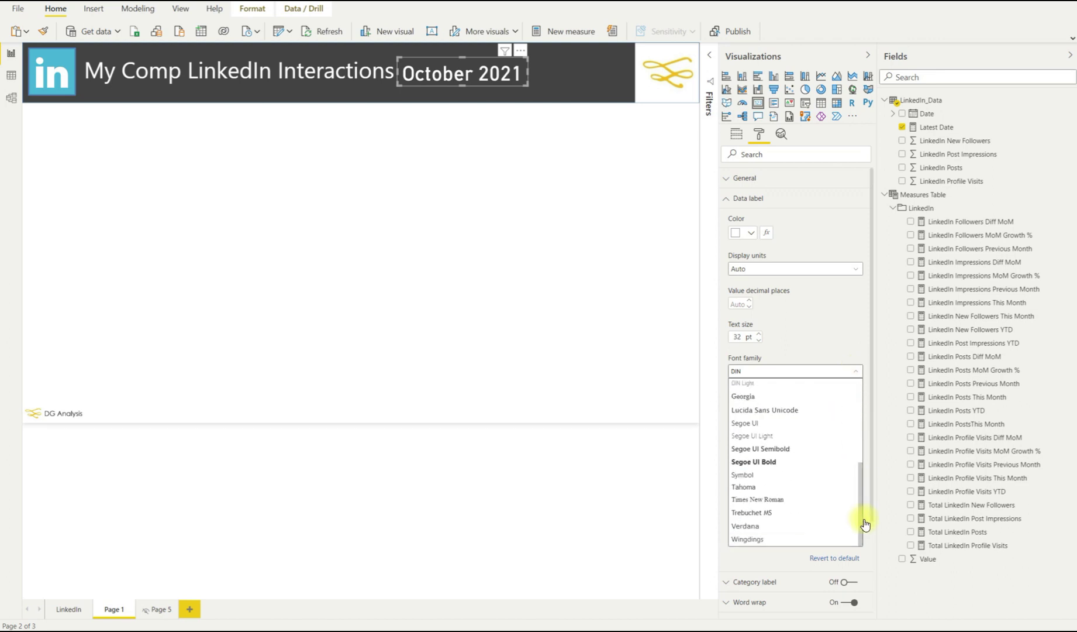
{"action": "left_click", "coordinate": [773, 423]}
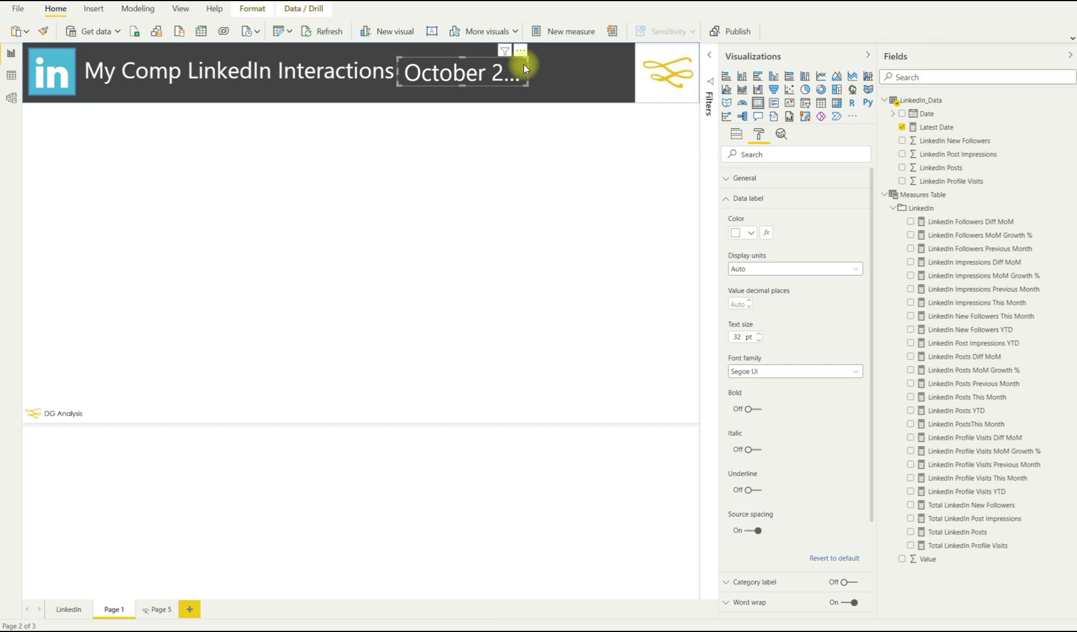
{"action": "left_click_drag", "start_coordinate": [526, 70], "coordinate": [555, 67]}
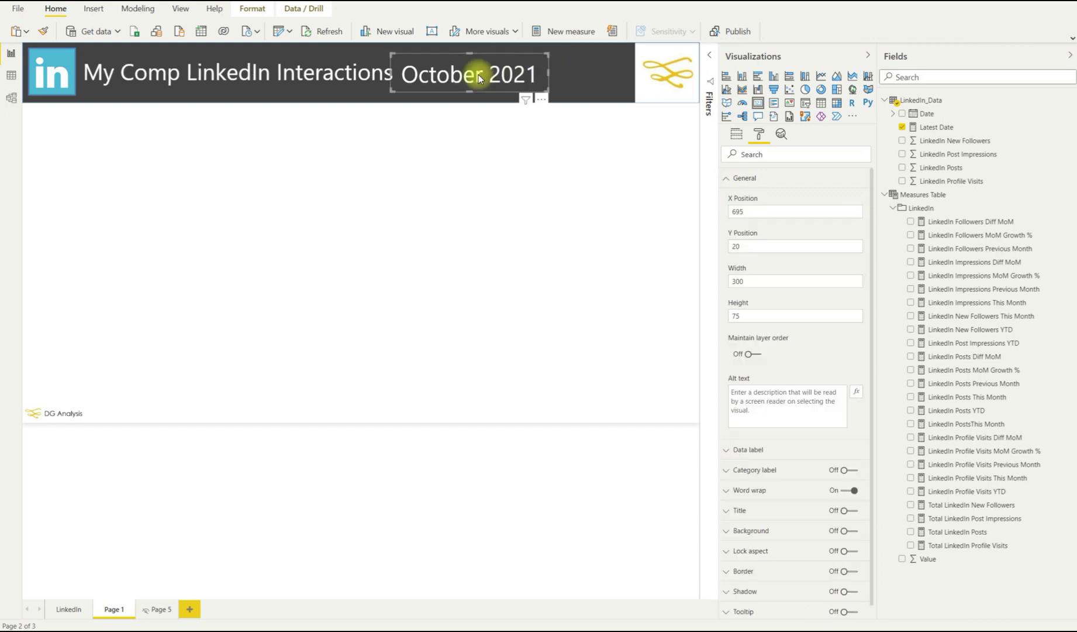
{"action": "left_click", "coordinate": [465, 145]}
{"action": "left_click", "coordinate": [250, 185]}
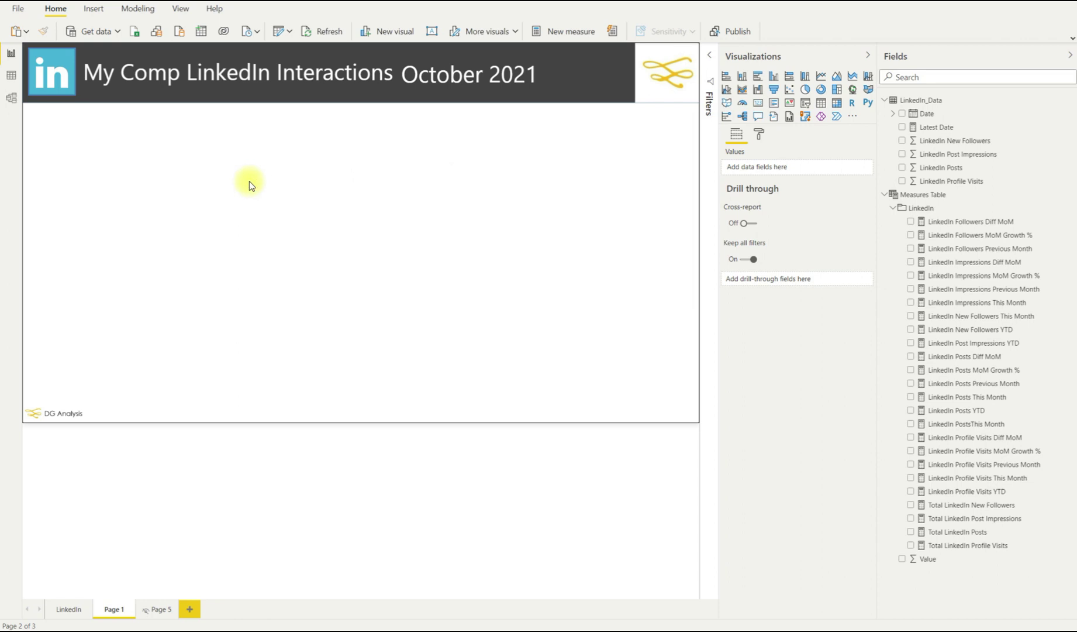
{"action": "left_click", "coordinate": [759, 106]}
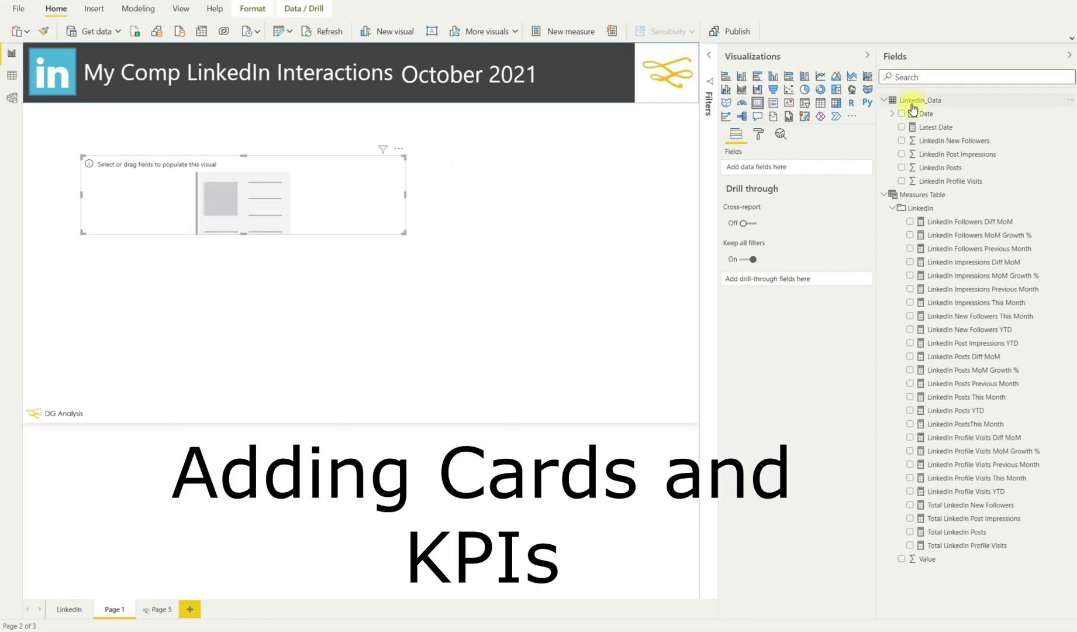
Add a New Followers YTD card (696) and a copy showing New Followers This Month (89).
{"action": "left_click", "coordinate": [959, 76]}
{"action": "type", "text": "follower"}
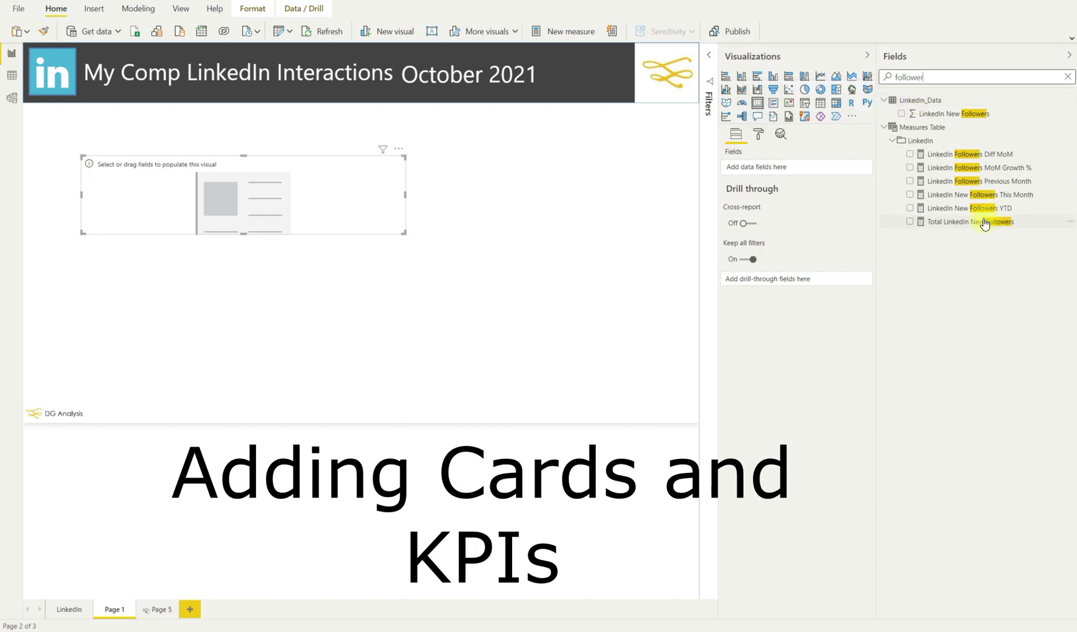
{"action": "left_click_drag", "start_coordinate": [982, 223], "coordinate": [776, 171]}
{"action": "left_click", "coordinate": [337, 214]}
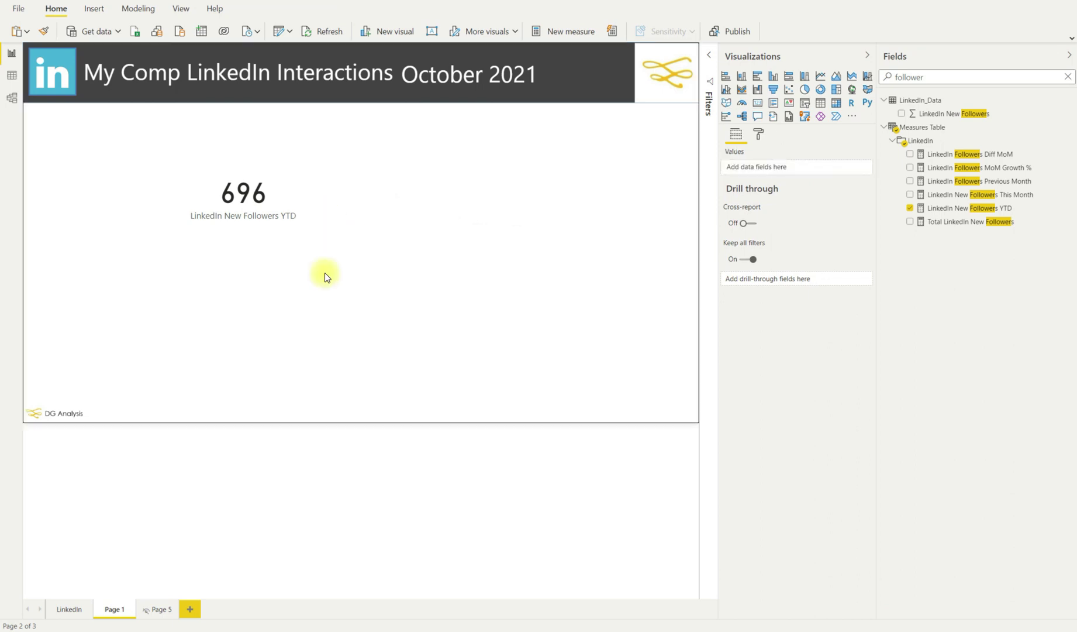
{"action": "key", "text": "ctrl+v"}
{"action": "left_click_drag", "start_coordinate": [288, 212], "coordinate": [307, 275]}
{"action": "left_click_drag", "start_coordinate": [1005, 199], "coordinate": [789, 173]}
{"action": "left_click", "coordinate": [640, 277]}
Add a KPI with Followers MoM Growth % as indicator, Date as trend axis, and Value as target.
{"action": "left_click", "coordinate": [791, 105]}
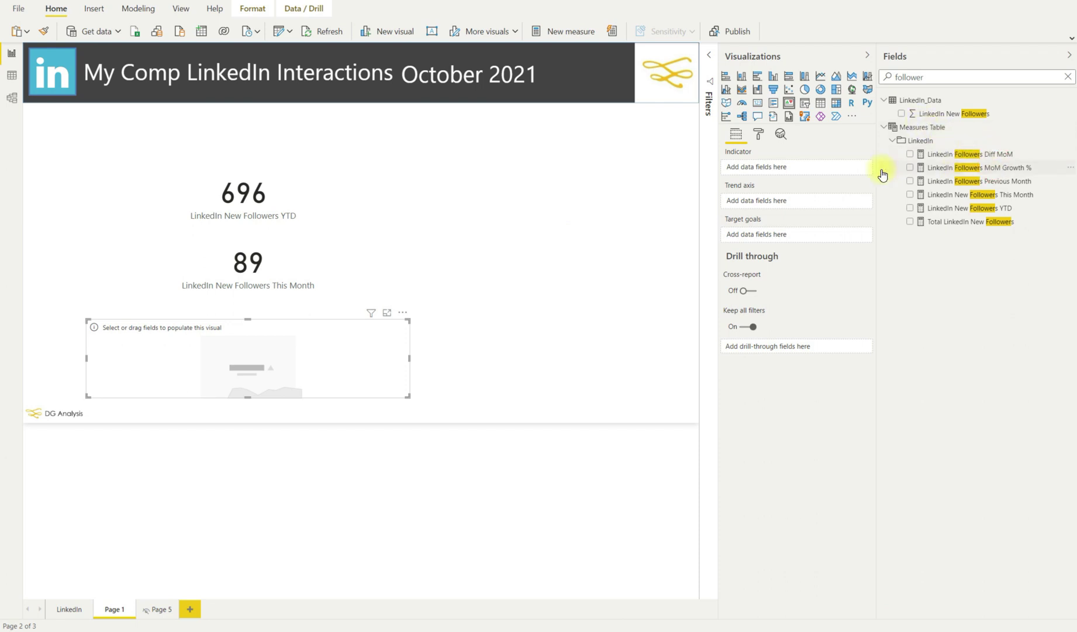
{"action": "left_click_drag", "start_coordinate": [882, 170], "coordinate": [797, 170]}
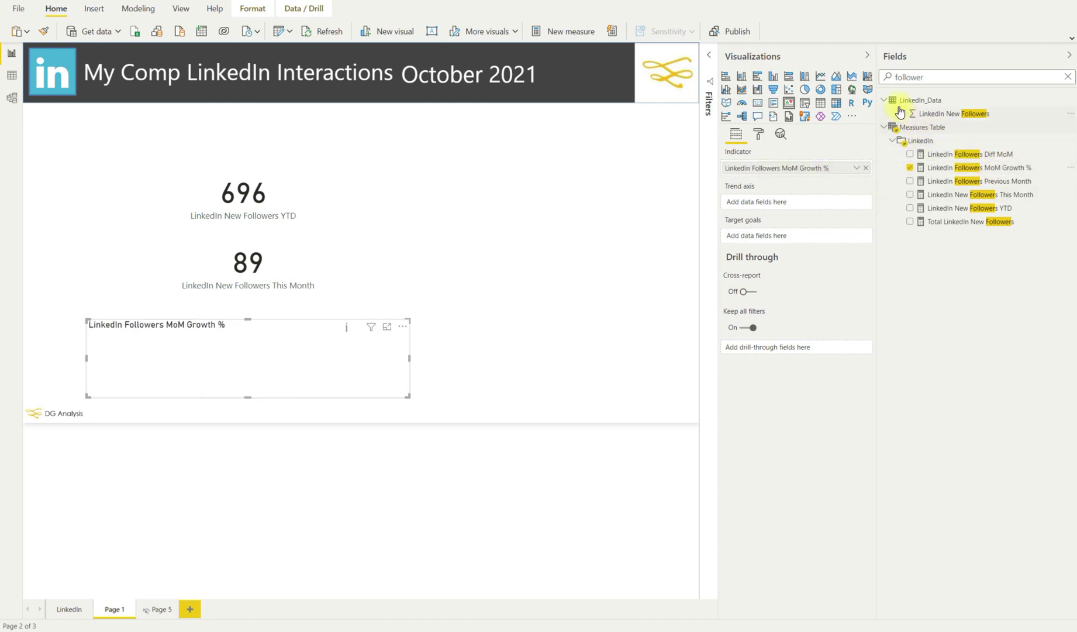
{"action": "key", "text": "ctrl+a"}
{"action": "key", "text": "BackSpace"}
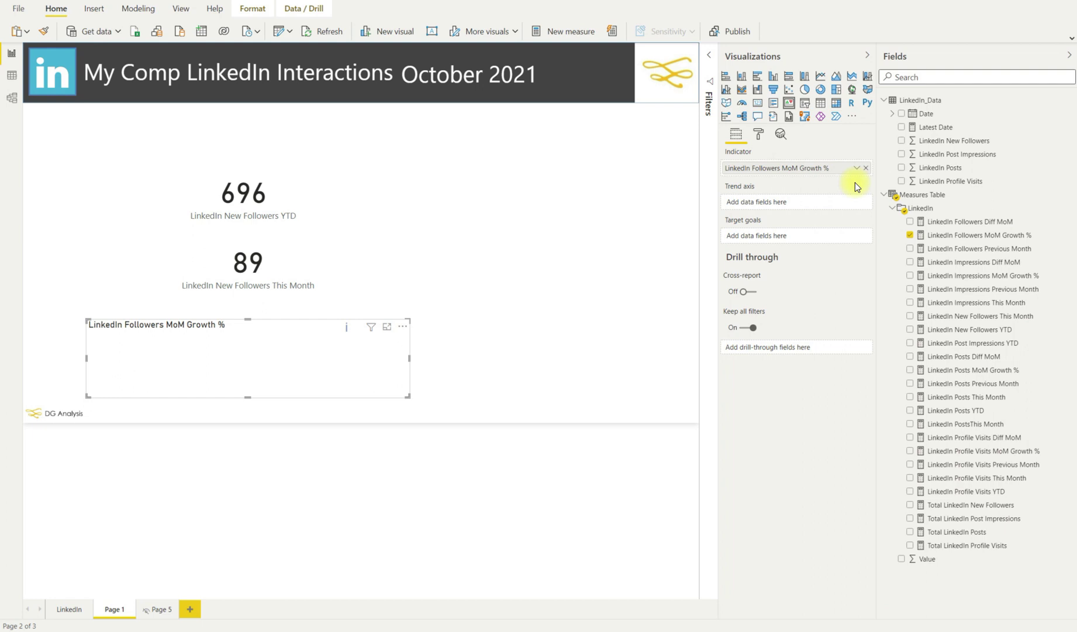
{"action": "left_click_drag", "start_coordinate": [926, 117], "coordinate": [760, 206]}
{"action": "left_click_drag", "start_coordinate": [926, 560], "coordinate": [761, 239]}
Hide the captions on the 696 and 89 cards and the KPI's Goal label.
{"action": "left_click", "coordinate": [283, 211]}
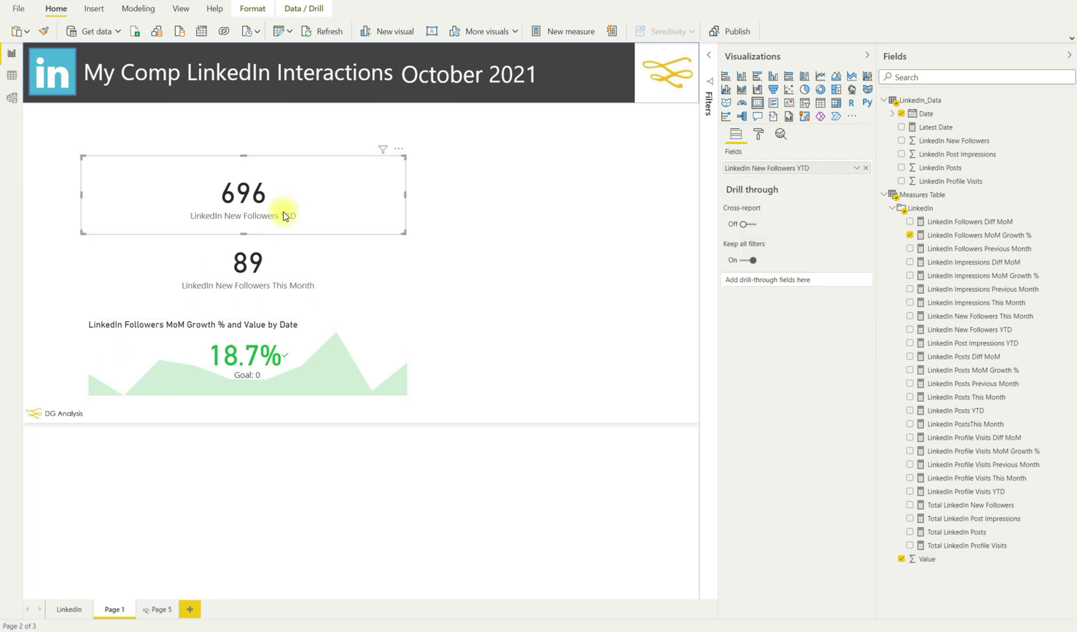
{"action": "left_click", "coordinate": [271, 263], "text": "ctrl"}
{"action": "left_click", "coordinate": [758, 134]}
{"action": "left_click", "coordinate": [848, 219]}
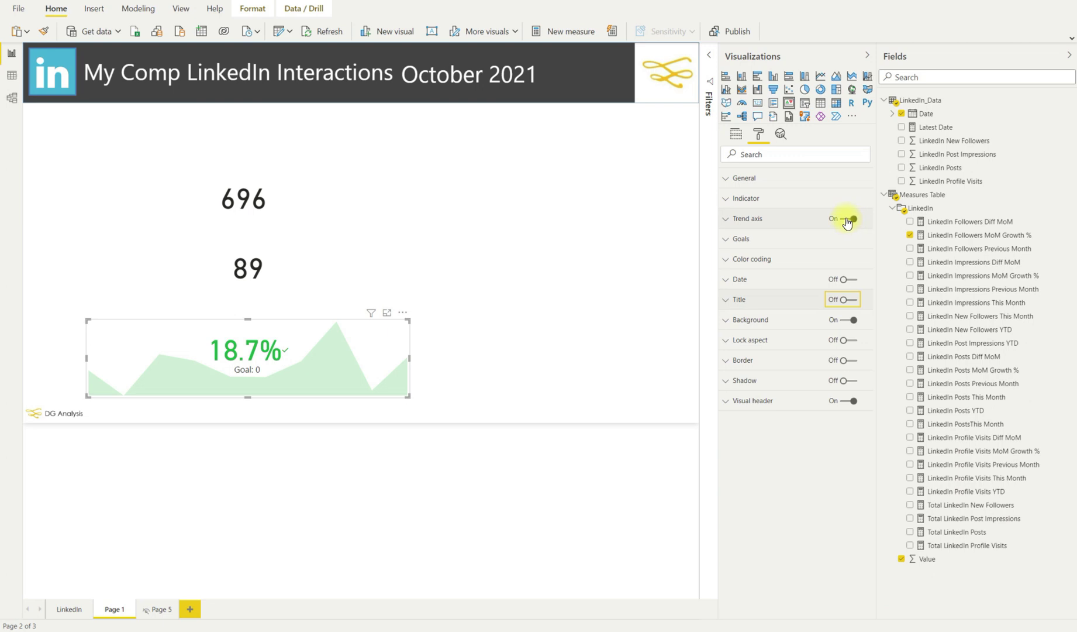
{"action": "left_click", "coordinate": [846, 220]}
{"action": "left_click", "coordinate": [847, 220]}
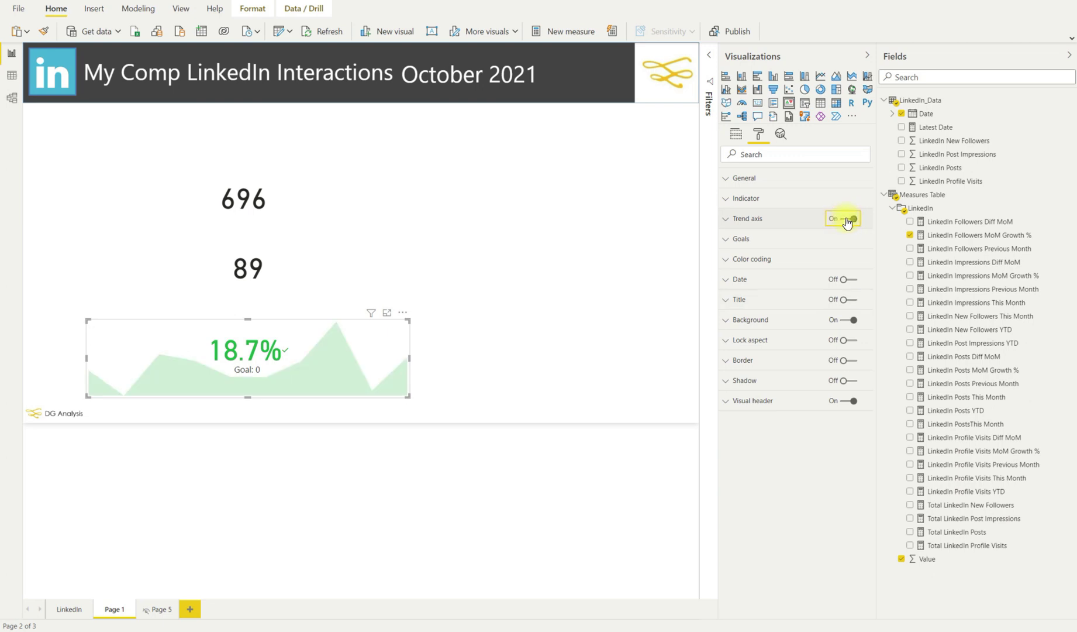
{"action": "left_click", "coordinate": [729, 240]}
{"action": "left_click", "coordinate": [743, 274]}
Place the 696 card at x 40, y 140 with size 120 × 75.
{"action": "left_click", "coordinate": [289, 201]}
{"action": "left_click", "coordinate": [759, 134]}
{"action": "left_click", "coordinate": [736, 178]}
{"action": "double_click", "coordinate": [787, 211]}
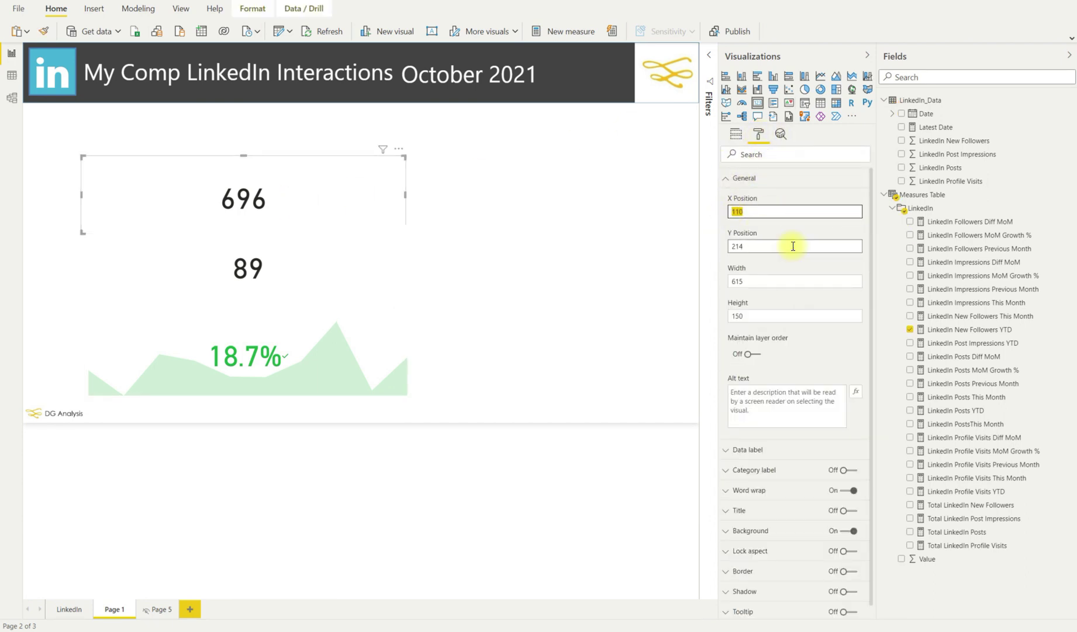
{"action": "key", "text": "Tab"}
{"action": "type", "text": "140"}
{"action": "key", "text": "Tab"}
{"action": "type", "text": "120"}
{"action": "key", "text": "Tab"}
{"action": "type", "text": "75"}
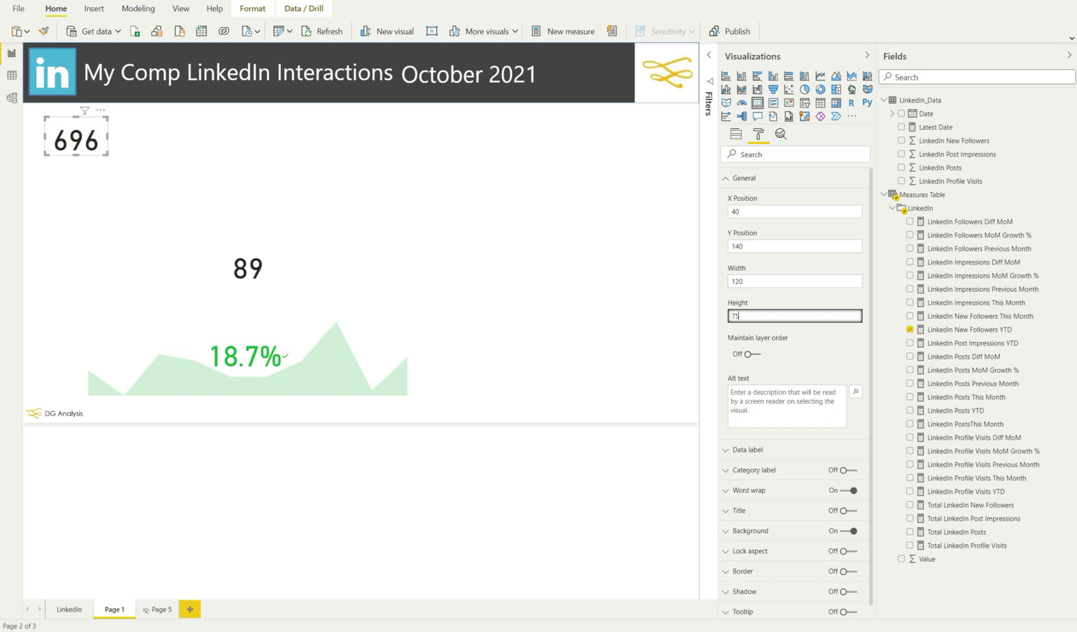
Move the 89 card to x 40, y 225 and size it 120 × 75.
{"action": "left_click", "coordinate": [289, 268]}
{"action": "left_click", "coordinate": [733, 212]}
{"action": "type", "text": "40"}
{"action": "key", "text": "Tab"}
{"action": "type", "text": "2"}
{"action": "key", "text": "Tab"}
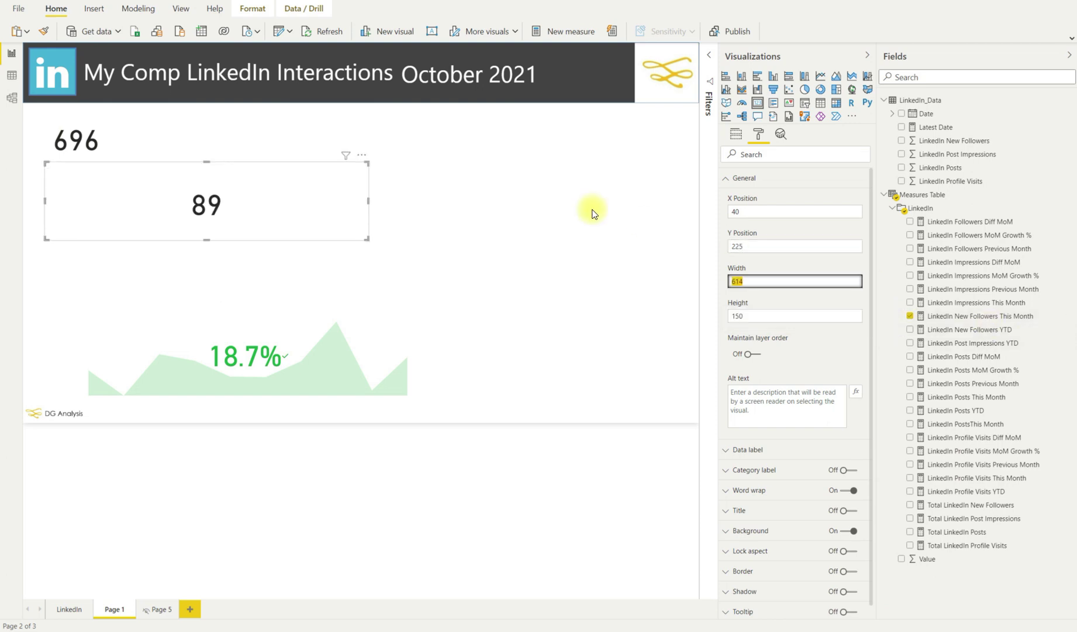
{"action": "type", "text": "120"}
{"action": "key", "text": "Tab"}
{"action": "type", "text": "75"}
Move the growth KPI to x 40, y 310 and size it 120 × 75.
{"action": "left_click", "coordinate": [330, 319]}
{"action": "left_click", "coordinate": [748, 211]}
{"action": "type", "text": "40"}
{"action": "key", "text": "Tab"}
{"action": "type", "text": "310"}
{"action": "key", "text": "Tab"}
{"action": "type", "text": "120"}
{"action": "key", "text": "Tab"}
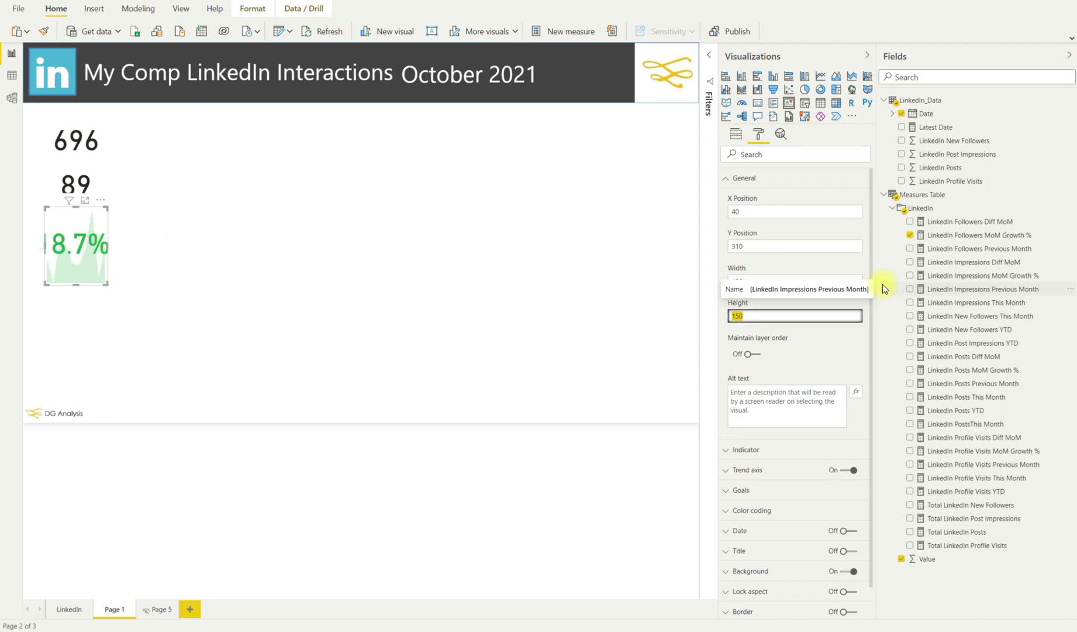
{"action": "type", "text": "75"}
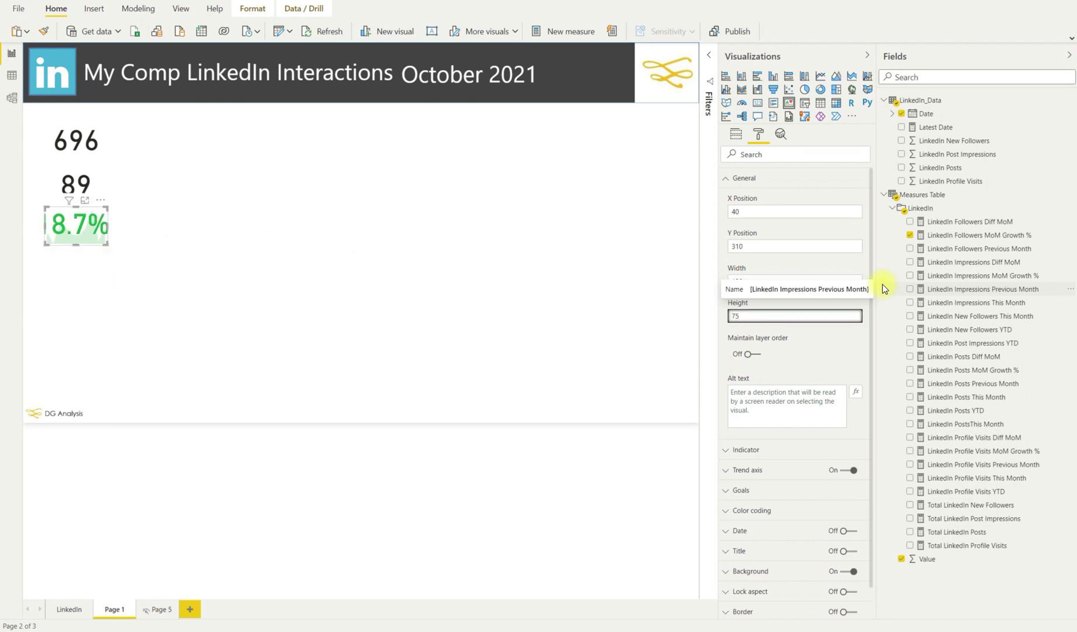
{"action": "left_click", "coordinate": [656, 323]}
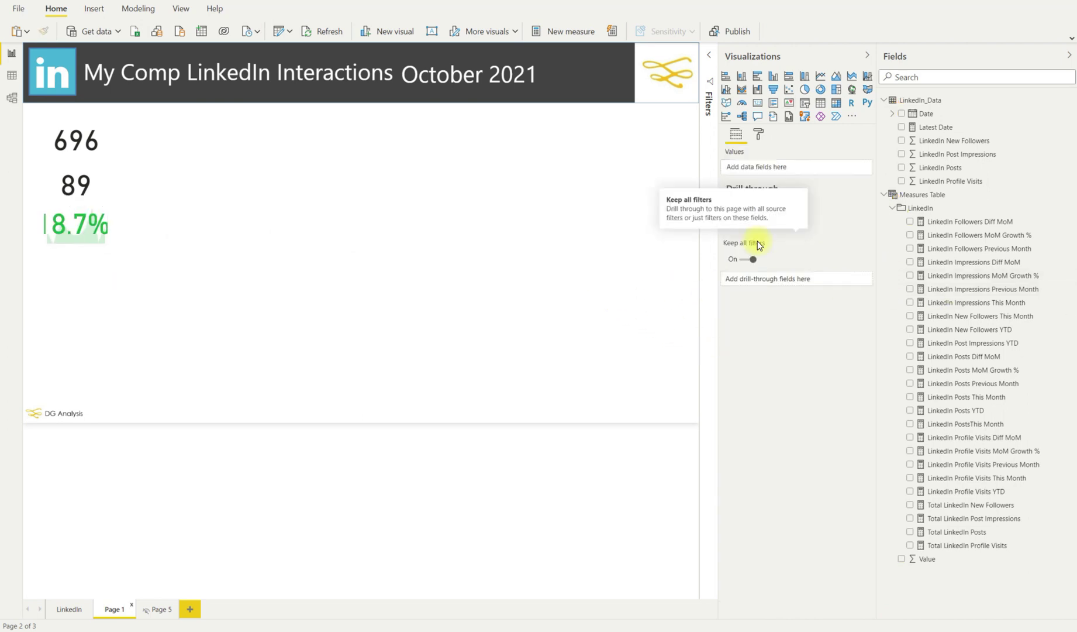
Set the 696 and 89 card value labels to 24 pt Segoe UI.
{"action": "left_click", "coordinate": [98, 151]}
{"action": "left_click", "coordinate": [101, 187], "text": "ctrl"}
{"action": "left_click", "coordinate": [759, 134]}
{"action": "left_click", "coordinate": [729, 199]}
{"action": "left_click", "coordinate": [741, 336]}
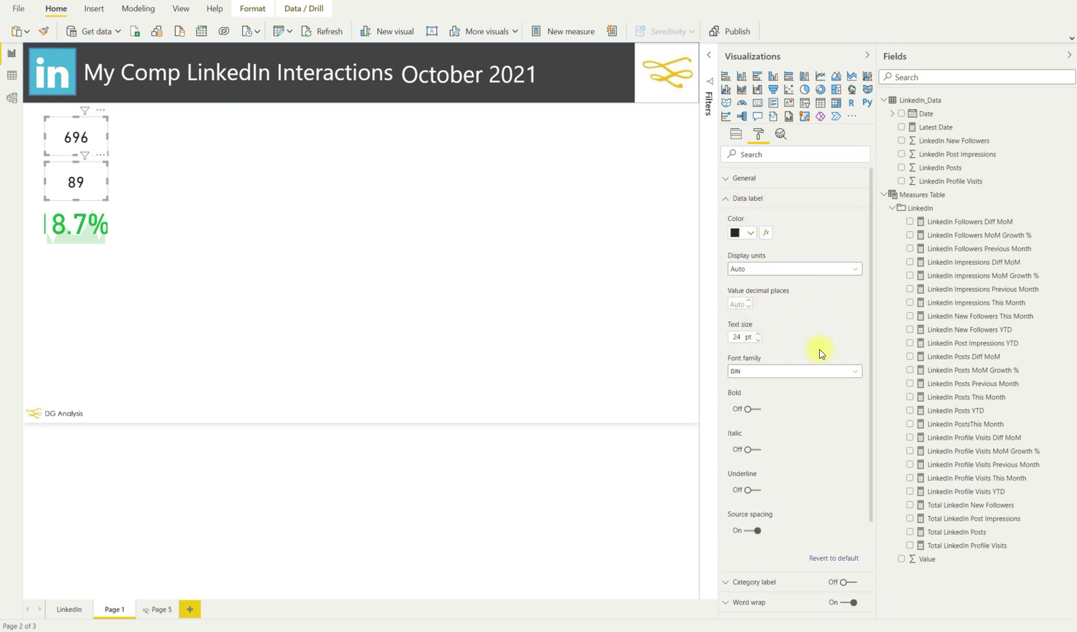
{"action": "left_click", "coordinate": [815, 371]}
{"action": "left_click_drag", "start_coordinate": [859, 421], "coordinate": [871, 493]}
{"action": "left_click", "coordinate": [760, 448]}
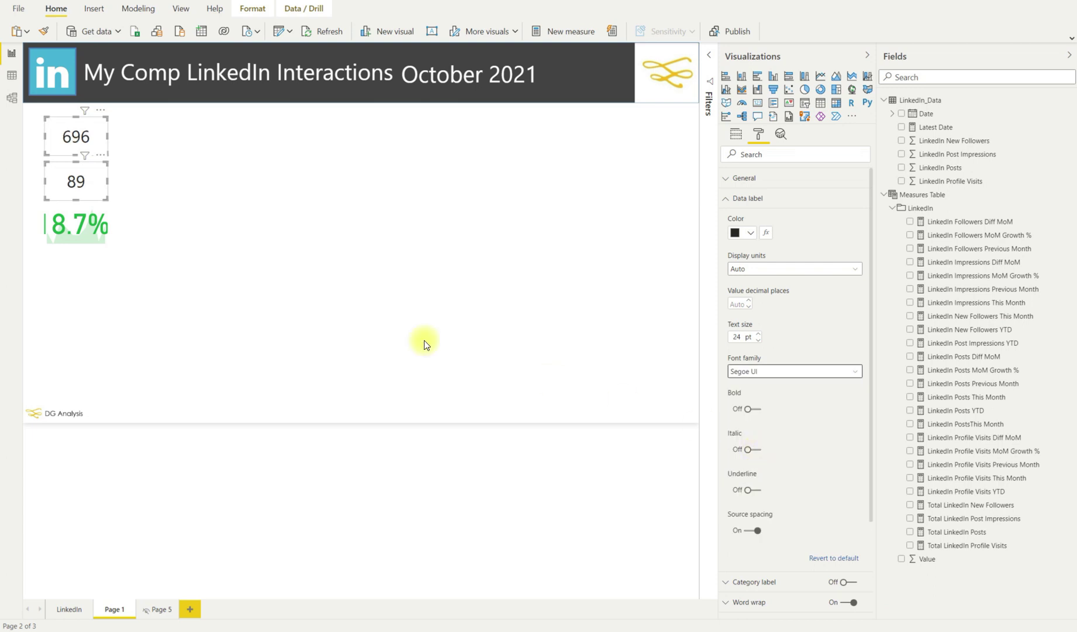
{"action": "left_click", "coordinate": [131, 184]}
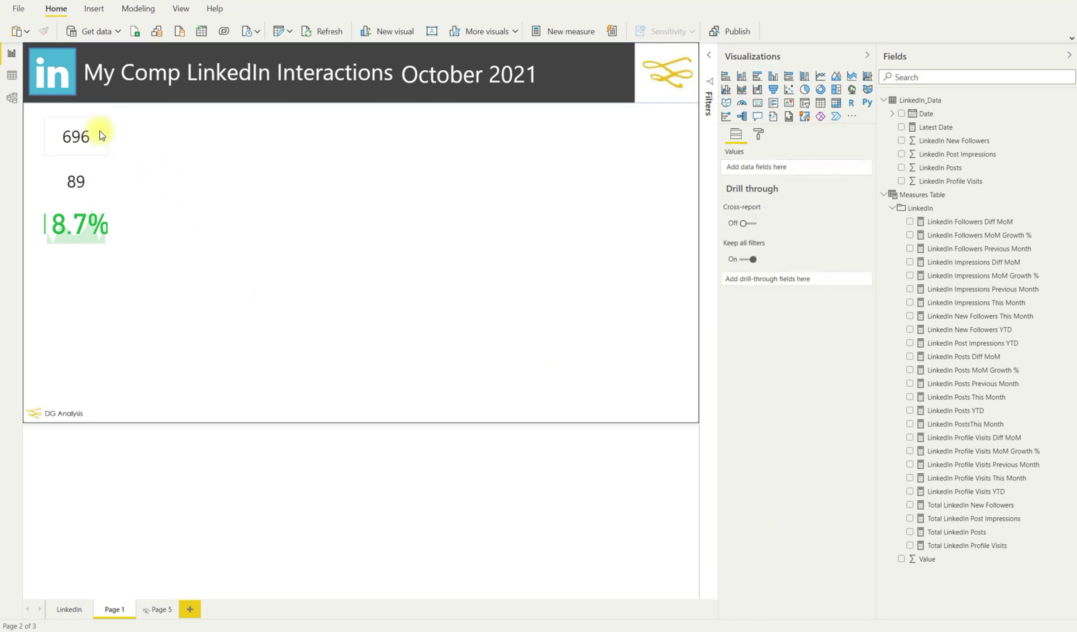
{"action": "left_click", "coordinate": [100, 135]}
{"action": "left_click", "coordinate": [759, 134]}
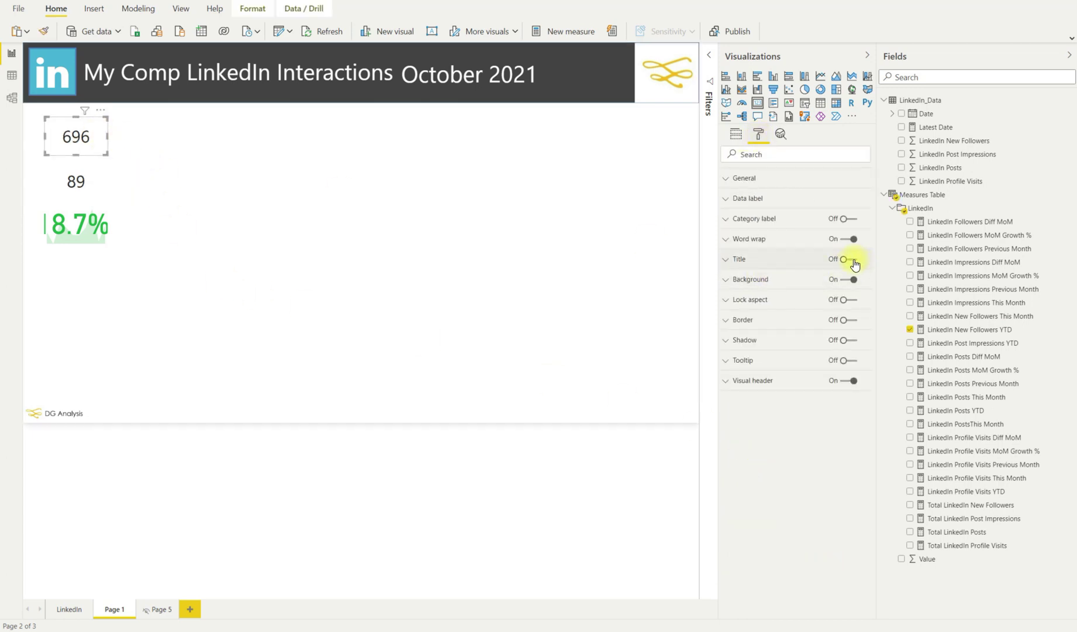
Give the 696 card a smaller, centred 'Followers YTD' title.
{"action": "left_click", "coordinate": [853, 261]}
{"action": "left_click", "coordinate": [731, 259]}
{"action": "left_click", "coordinate": [786, 292]}
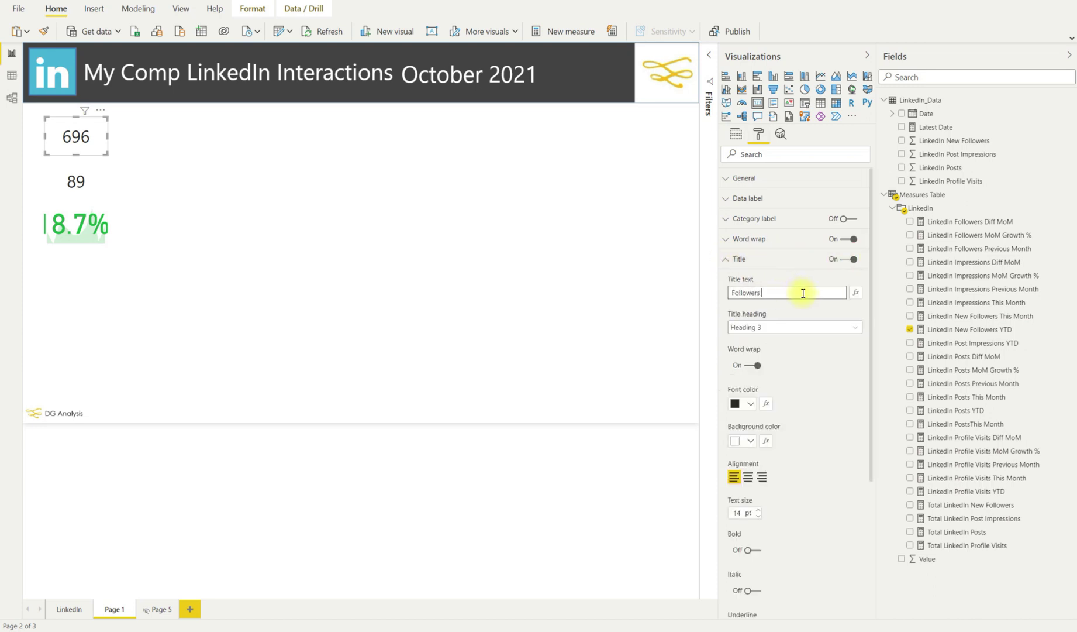
{"action": "type", "text": "Followers"}
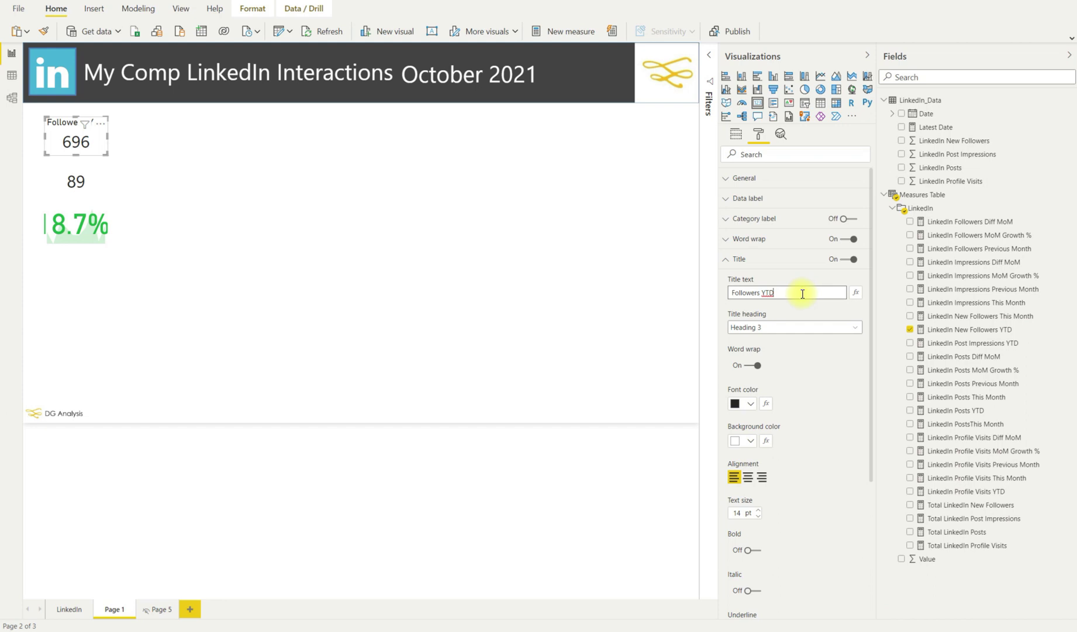
{"action": "left_click", "coordinate": [759, 516]}
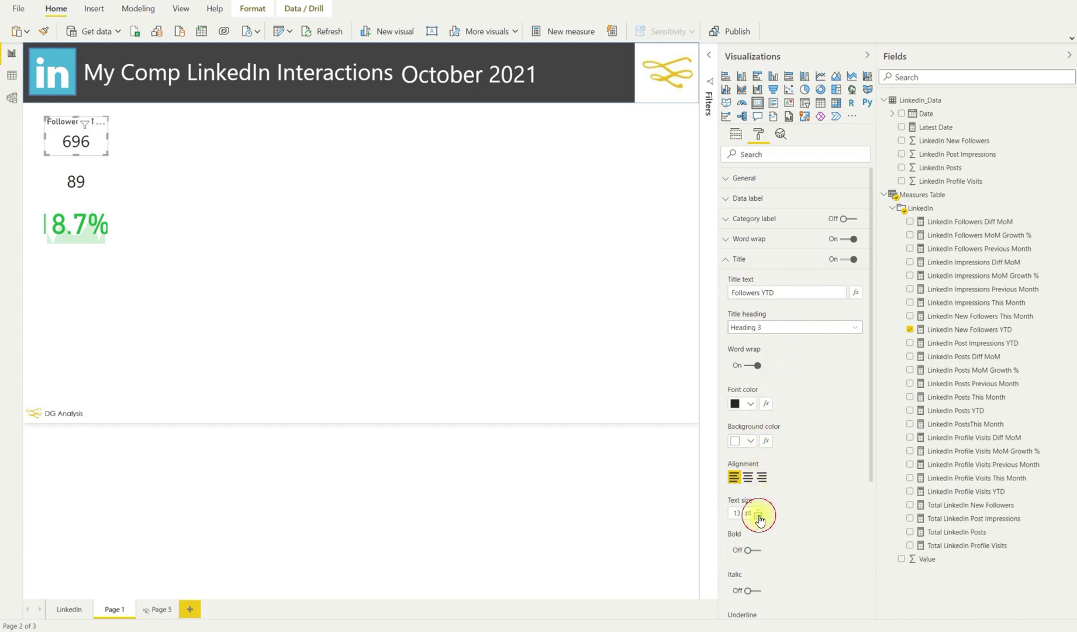
{"action": "left_click", "coordinate": [758, 516]}
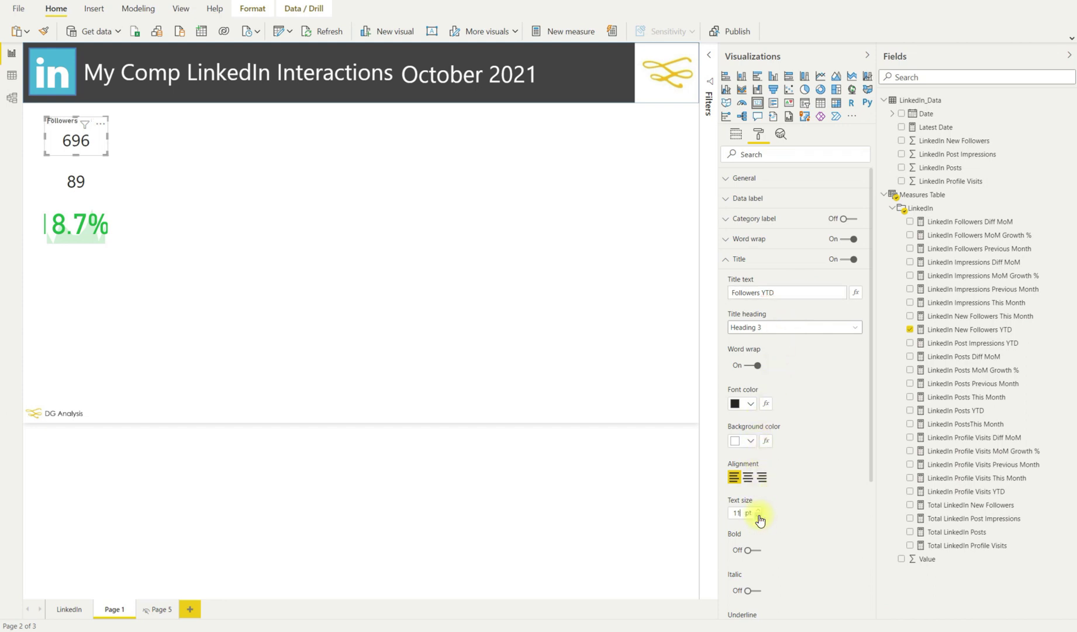
{"action": "left_click", "coordinate": [749, 480]}
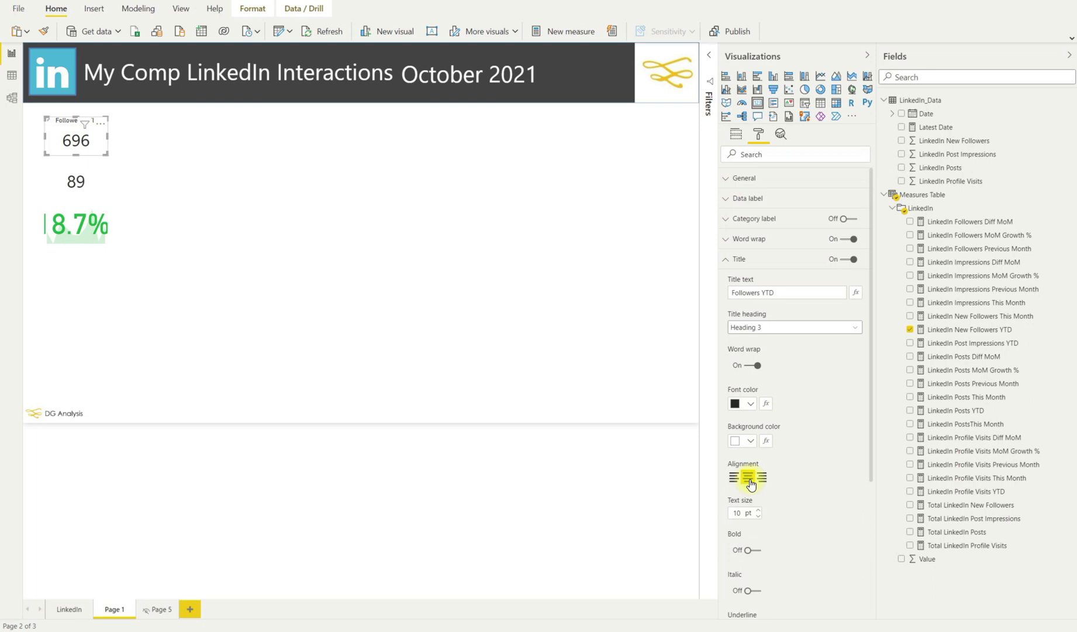
Give the 89 card a centred 10 pt 'Followers MTD' title.
{"action": "left_click", "coordinate": [90, 179]}
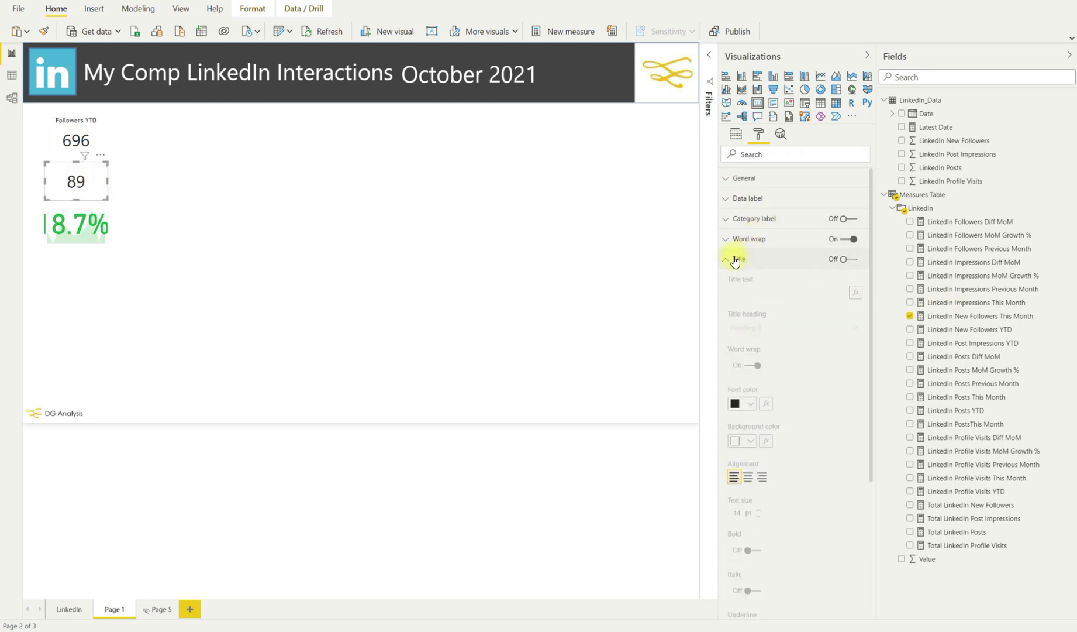
{"action": "left_click", "coordinate": [845, 259]}
{"action": "left_click", "coordinate": [770, 292]}
{"action": "type", "text": "Followers M"}
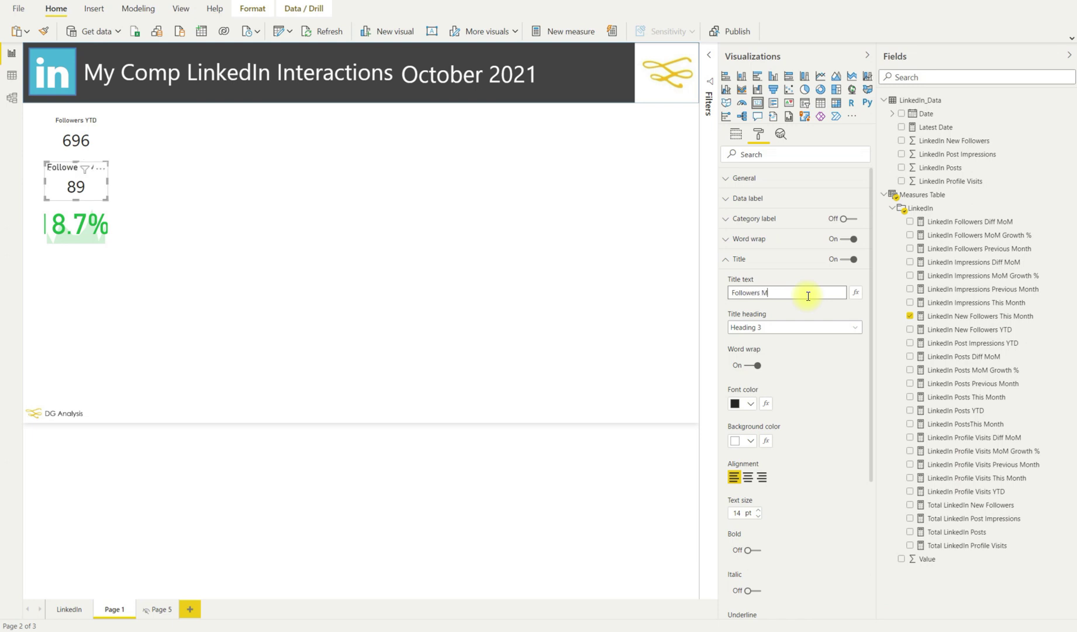
{"action": "type", "text": "TD"}
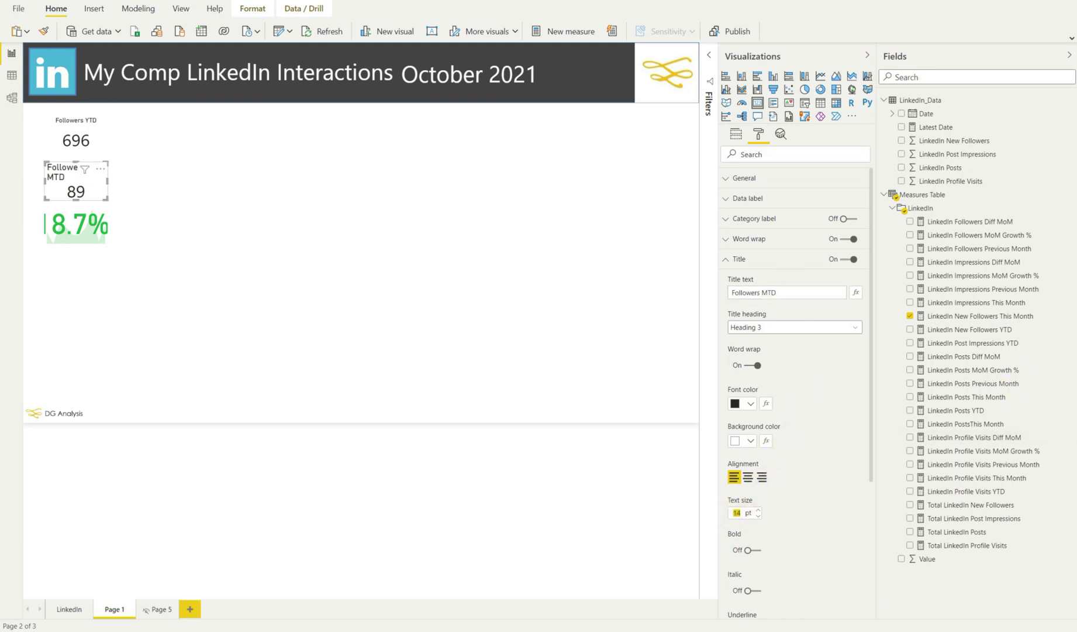
{"action": "type", "text": "10"}
{"action": "left_click", "coordinate": [748, 477]}
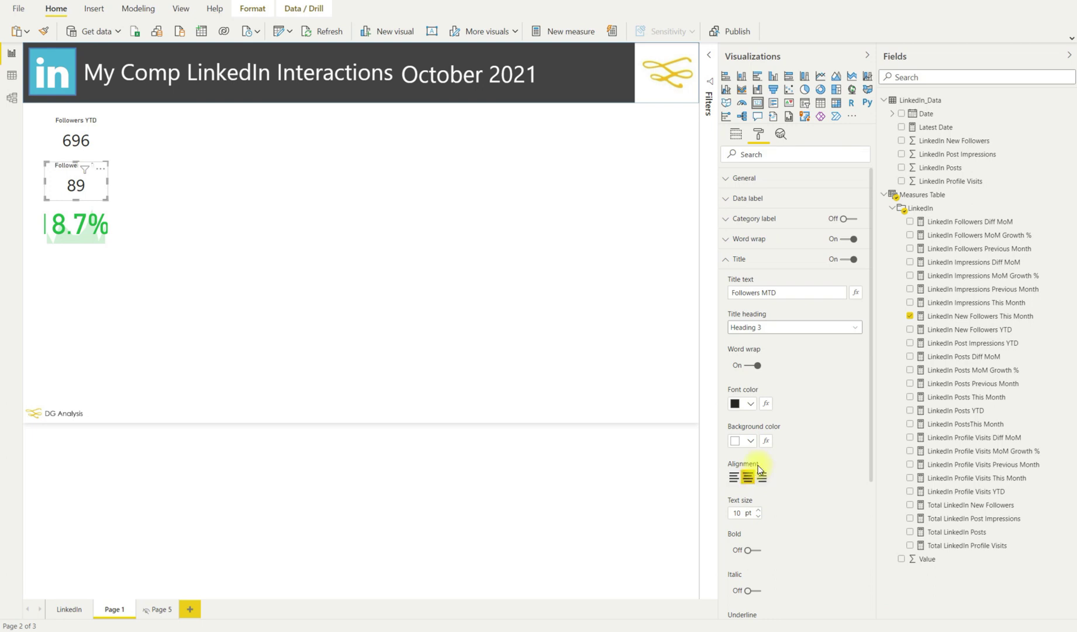
Set the 8.7% KPI's indicator size to 24 and add a centred 'MoM Change' title.
{"action": "left_click", "coordinate": [86, 233]}
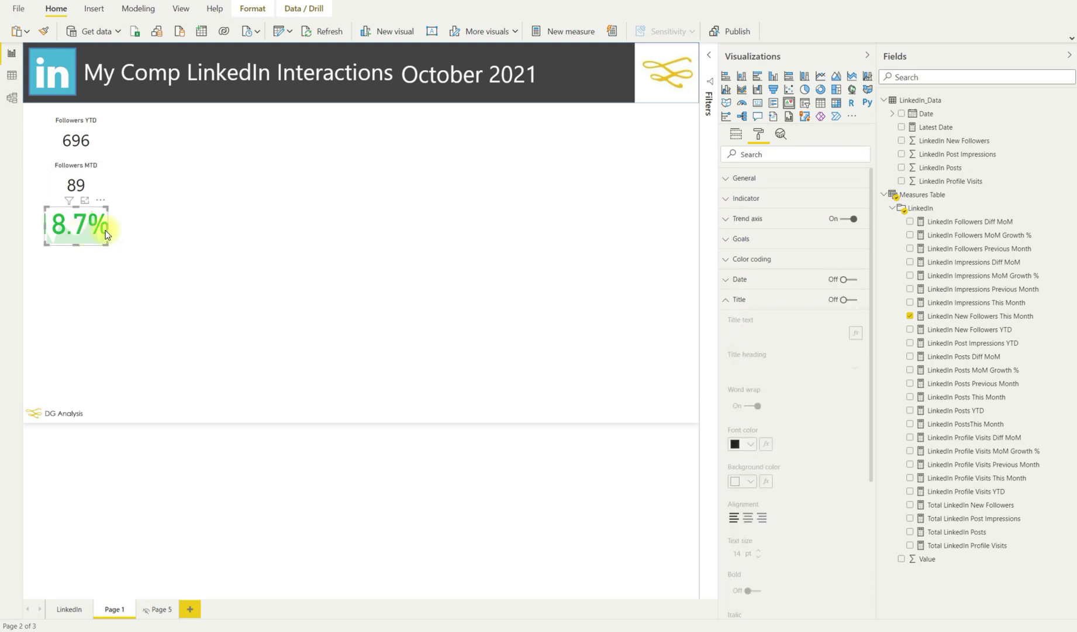
{"action": "left_click", "coordinate": [730, 199]}
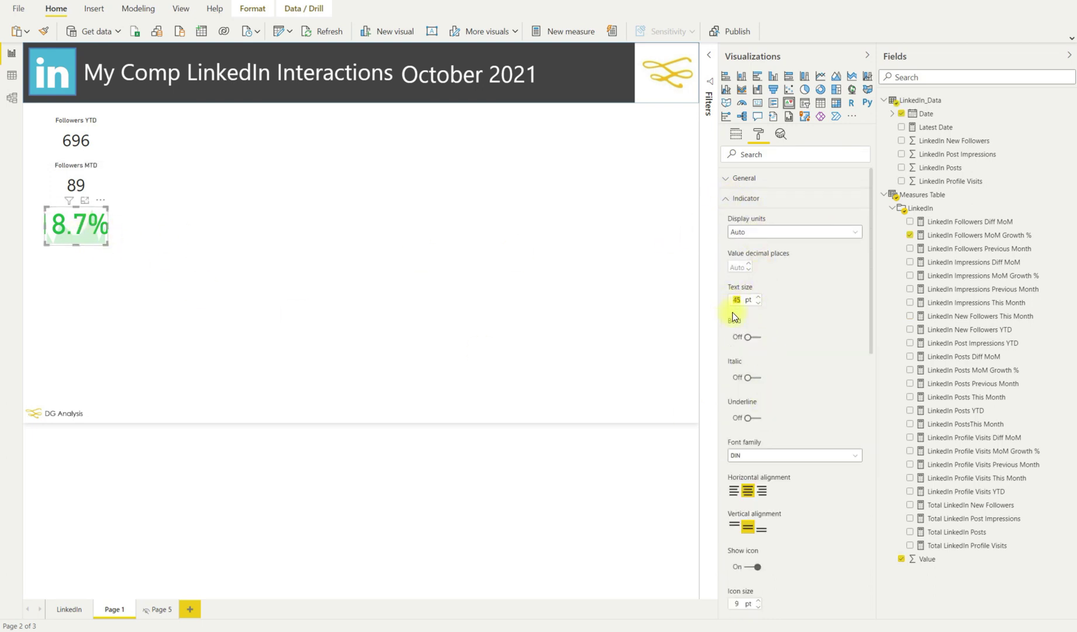
{"action": "type", "text": "24"}
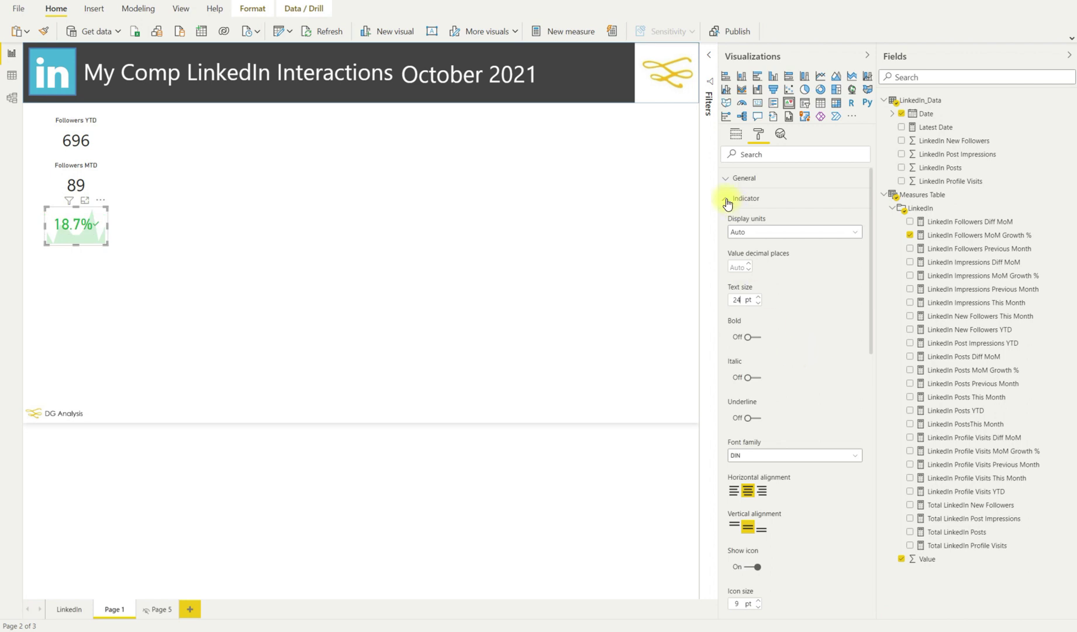
{"action": "left_click", "coordinate": [725, 199]}
{"action": "left_click", "coordinate": [843, 299]}
{"action": "left_click", "coordinate": [729, 299]}
{"action": "left_click", "coordinate": [733, 333]}
{"action": "type", "text": "MoM Change"}
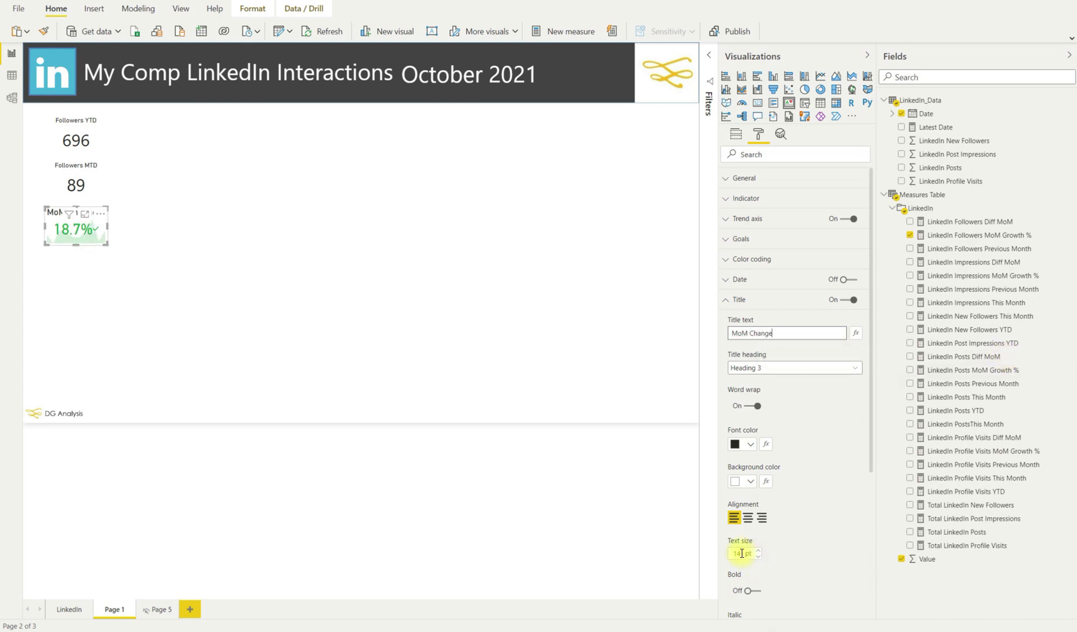
{"action": "left_click", "coordinate": [740, 553]}
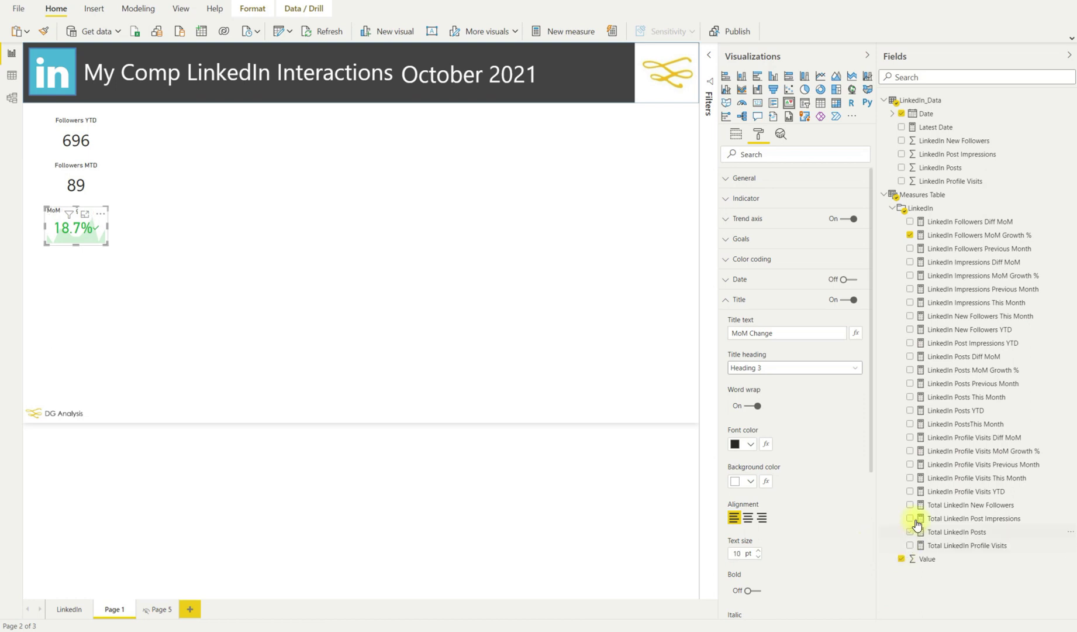
{"action": "left_click", "coordinate": [745, 520]}
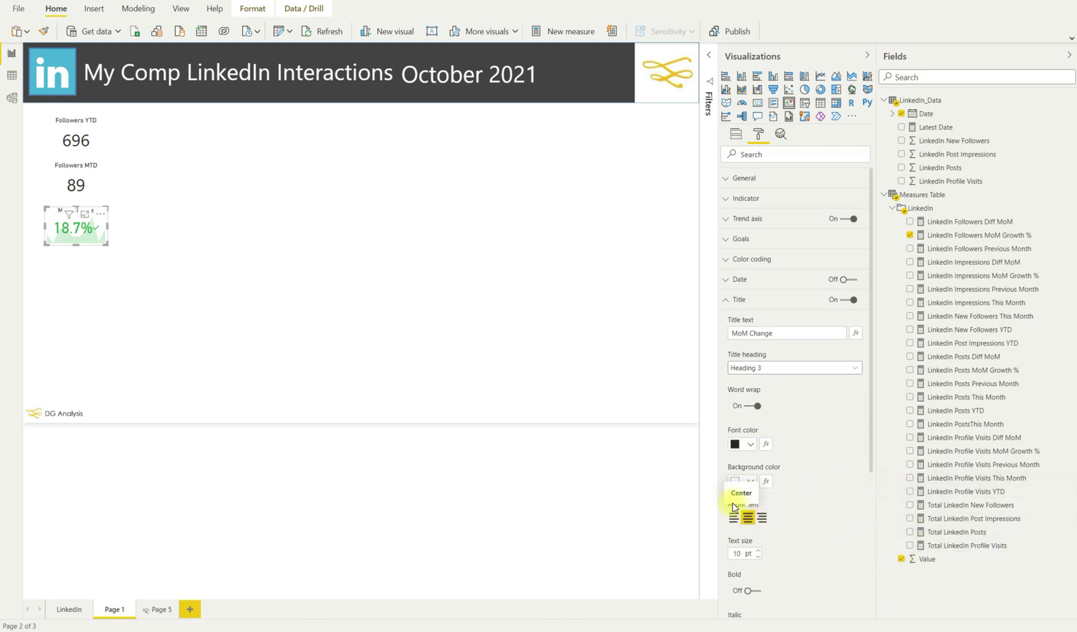
{"action": "left_click", "coordinate": [175, 241]}
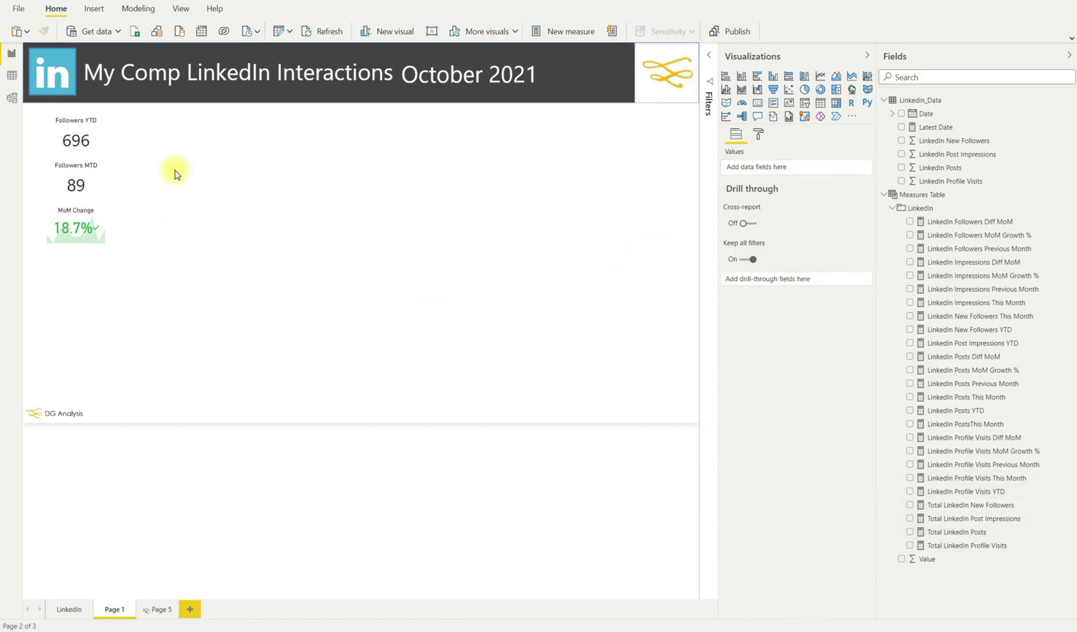
Give the Followers YTD and MTD cards a #42B0D4 background (RGB 66, 176, 212) at 50% transparency.
{"action": "left_click", "coordinate": [82, 144]}
{"action": "left_click", "coordinate": [95, 184], "text": "ctrl"}
{"action": "left_click", "coordinate": [757, 134]}
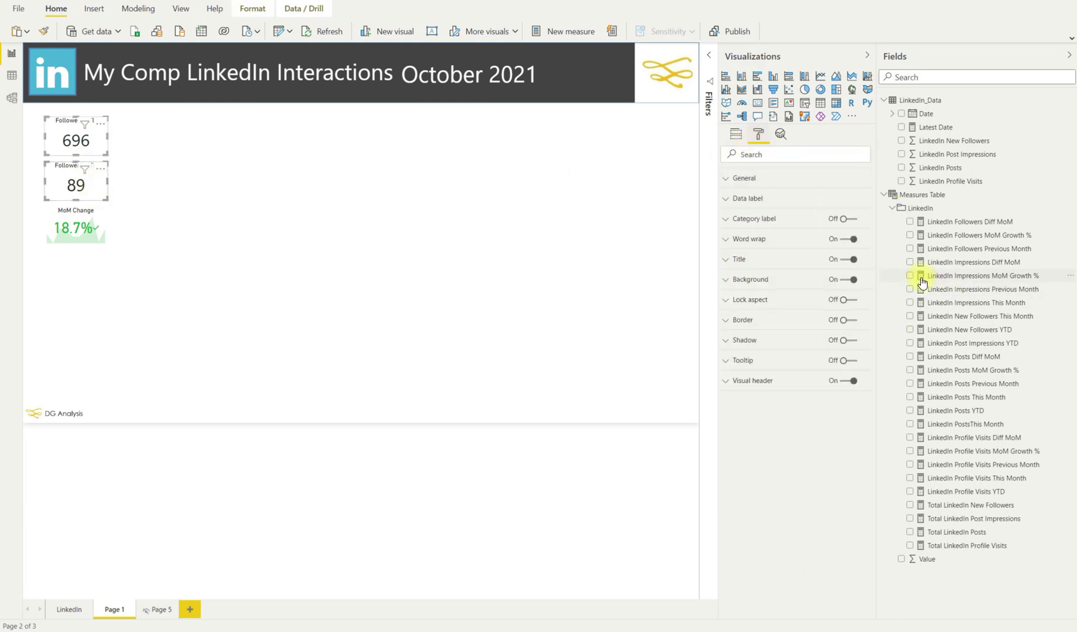
{"action": "left_click", "coordinate": [727, 279]}
{"action": "left_click", "coordinate": [750, 314]}
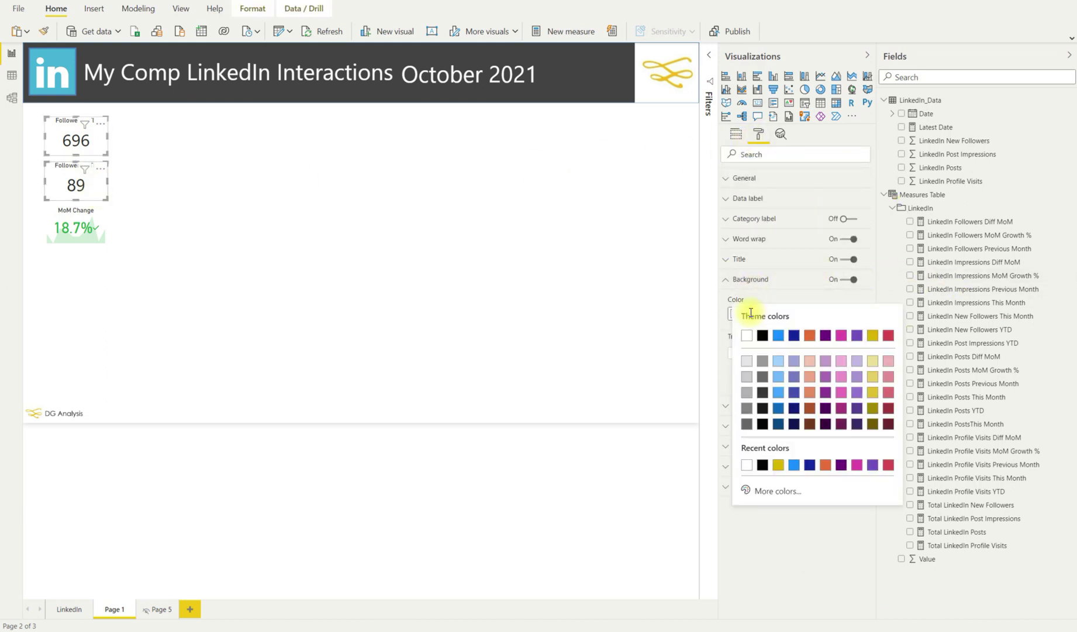
{"action": "left_click", "coordinate": [772, 490]}
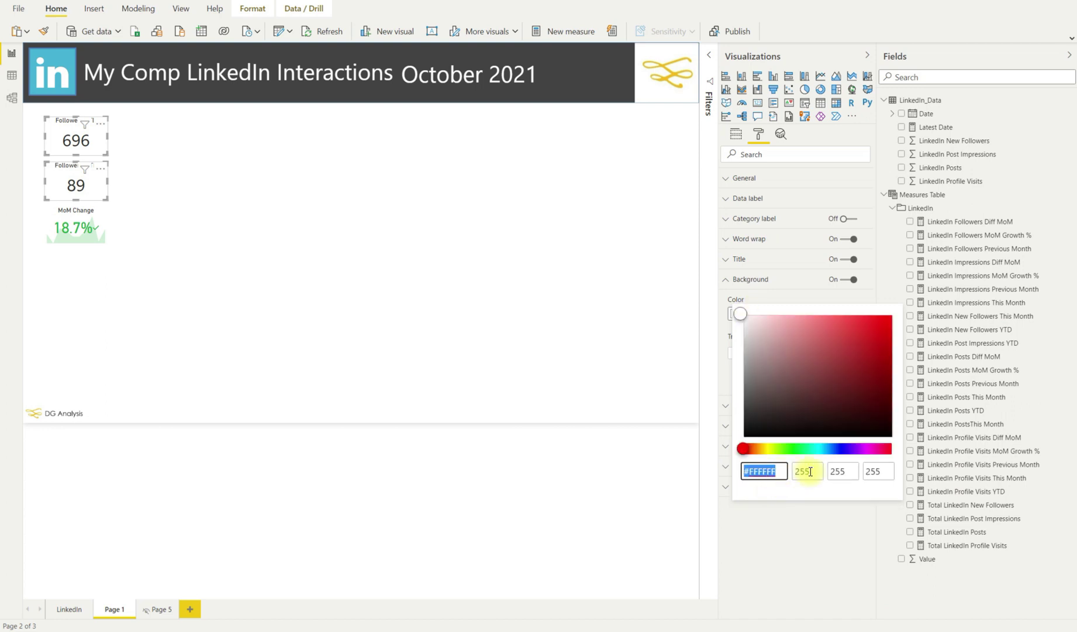
{"action": "left_click", "coordinate": [795, 471]}
{"action": "type", "text": "66"}
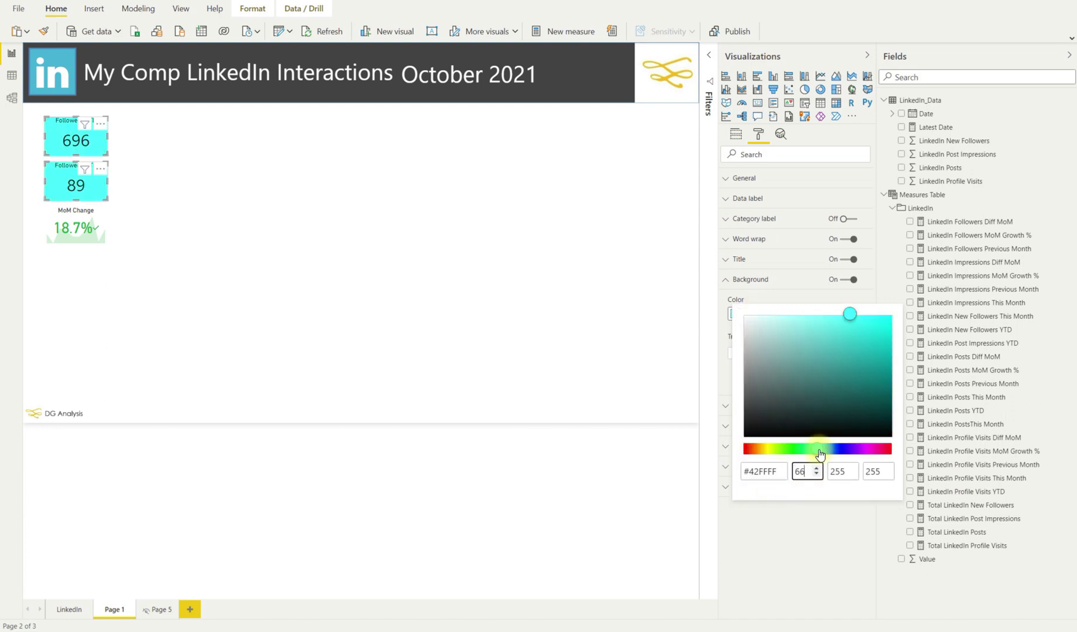
{"action": "key", "text": "Tab"}
{"action": "type", "text": "176"}
{"action": "key", "text": "Tab"}
{"action": "type", "text": "212"}
{"action": "left_click_drag", "start_coordinate": [820, 454], "coordinate": [823, 449]}
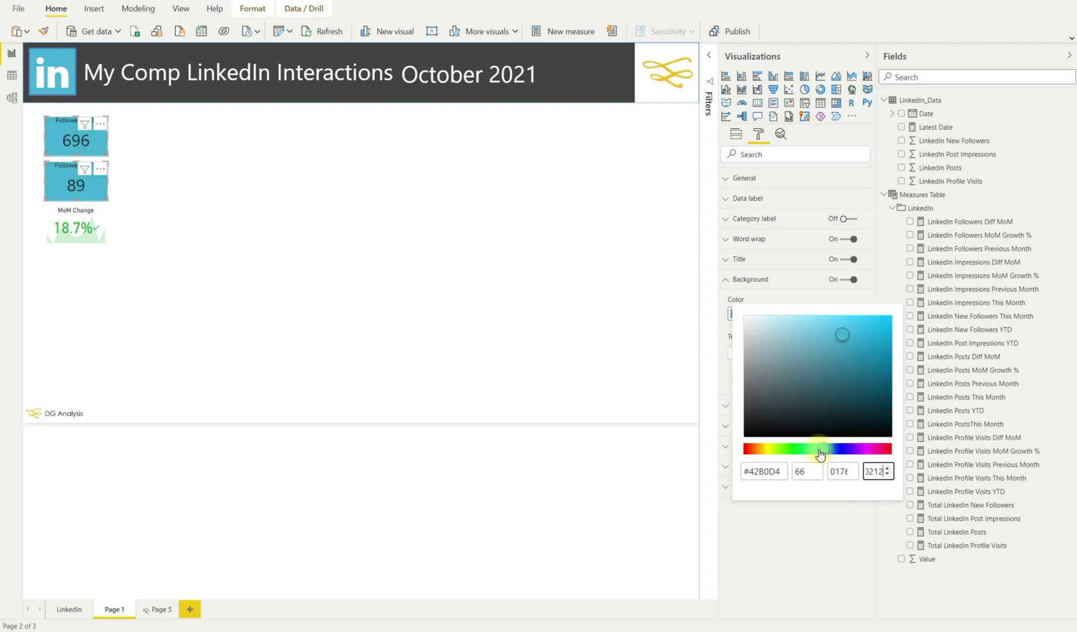
{"action": "left_click", "coordinate": [781, 550]}
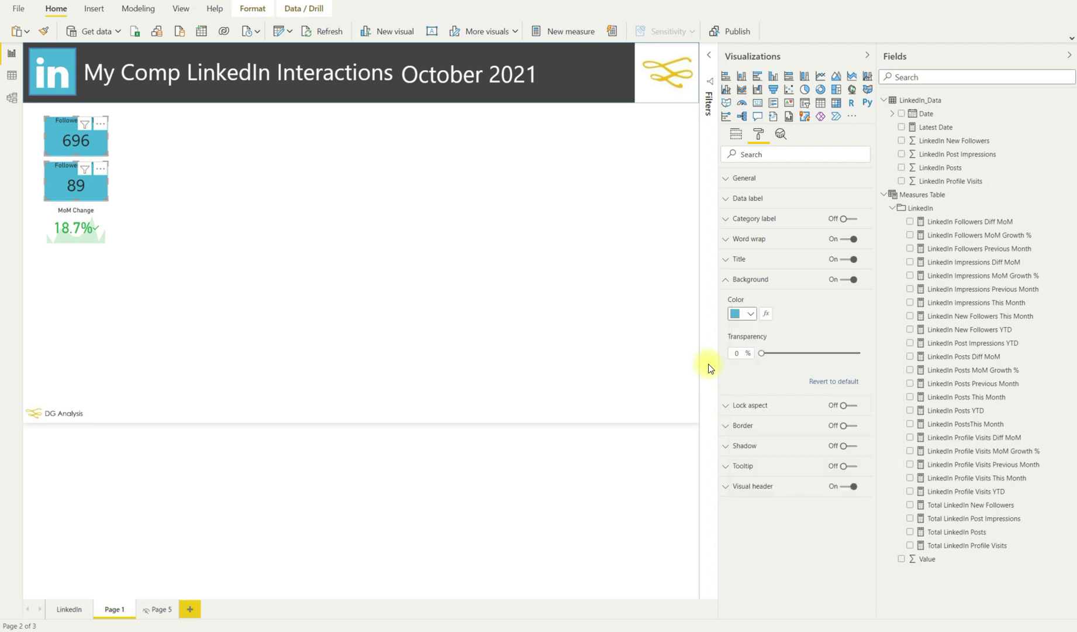
{"action": "left_click", "coordinate": [736, 352]}
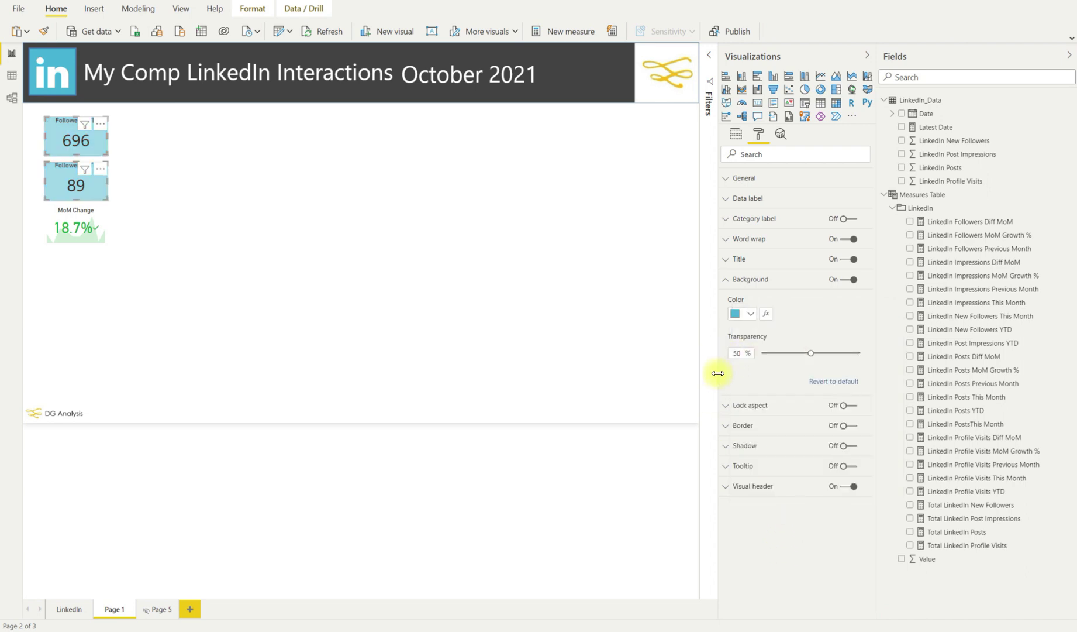
{"action": "left_click", "coordinate": [743, 279]}
Add black borders around the Followers YTD and MTD cards.
{"action": "left_click", "coordinate": [731, 321]}
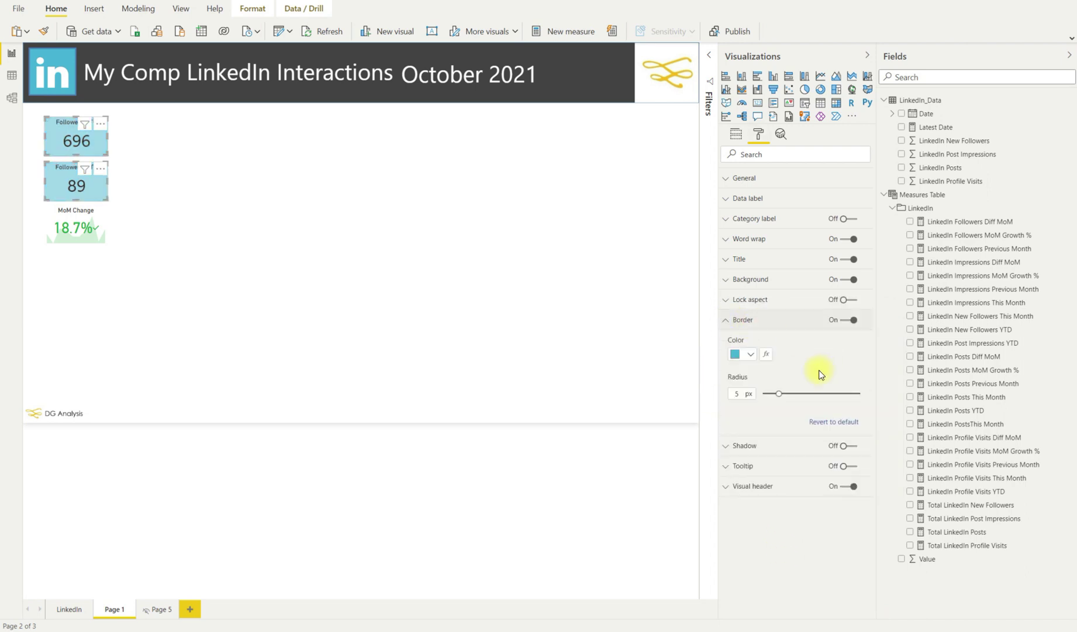
{"action": "left_click", "coordinate": [750, 354]}
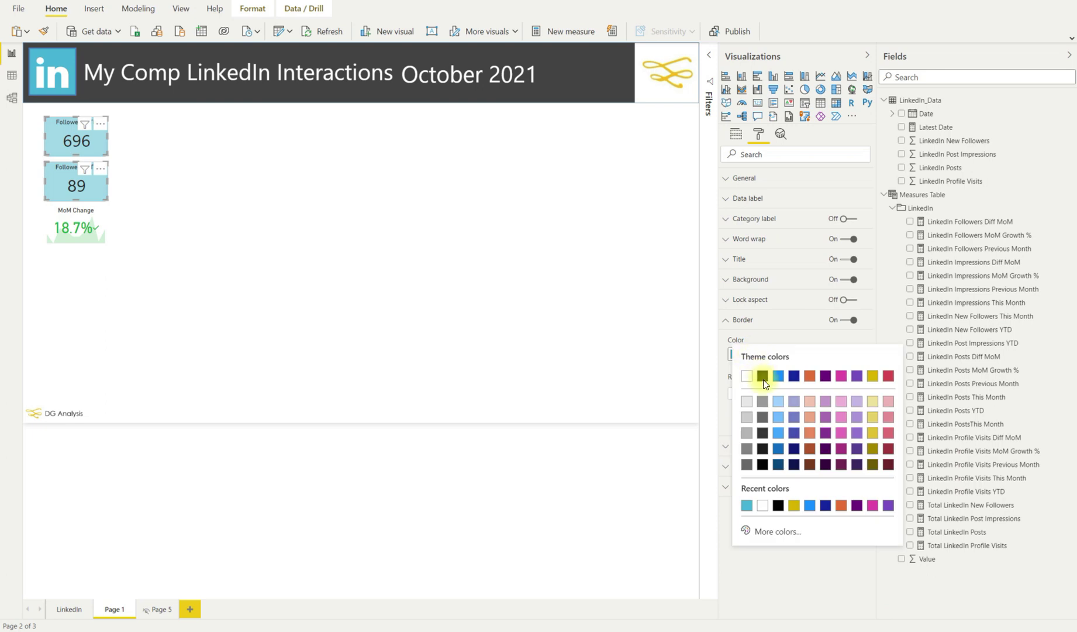
{"action": "left_click", "coordinate": [761, 452]}
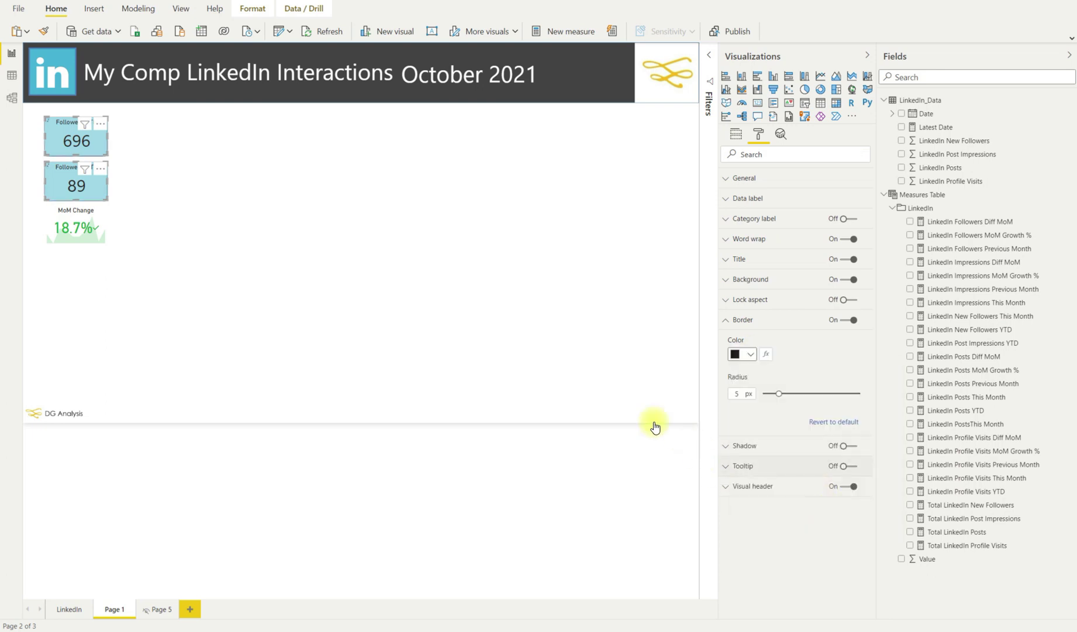
{"action": "left_click", "coordinate": [541, 349]}
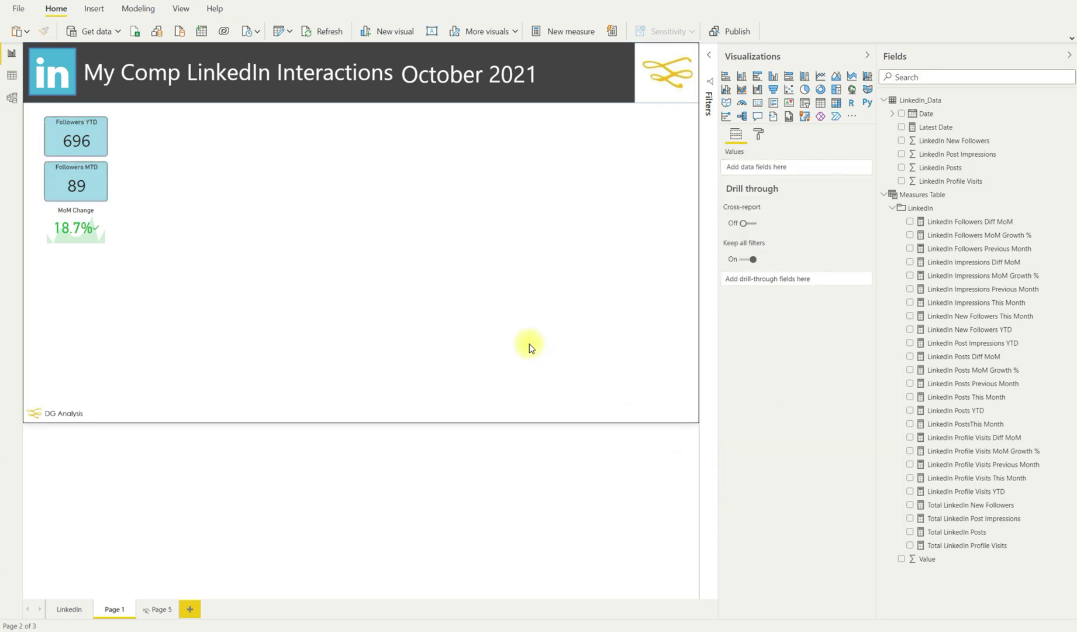
Turn on a border for the MoM Change card and add a new waterfall chart.
{"action": "left_click", "coordinate": [105, 234]}
{"action": "left_click", "coordinate": [759, 134]}
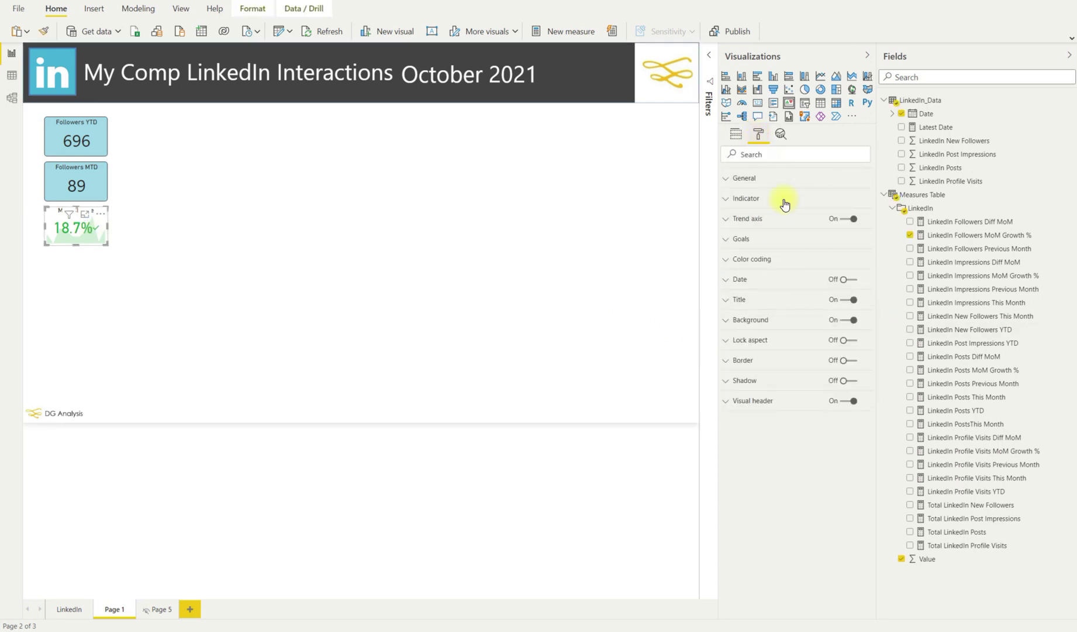
{"action": "left_click", "coordinate": [849, 361]}
{"action": "left_click", "coordinate": [731, 360]}
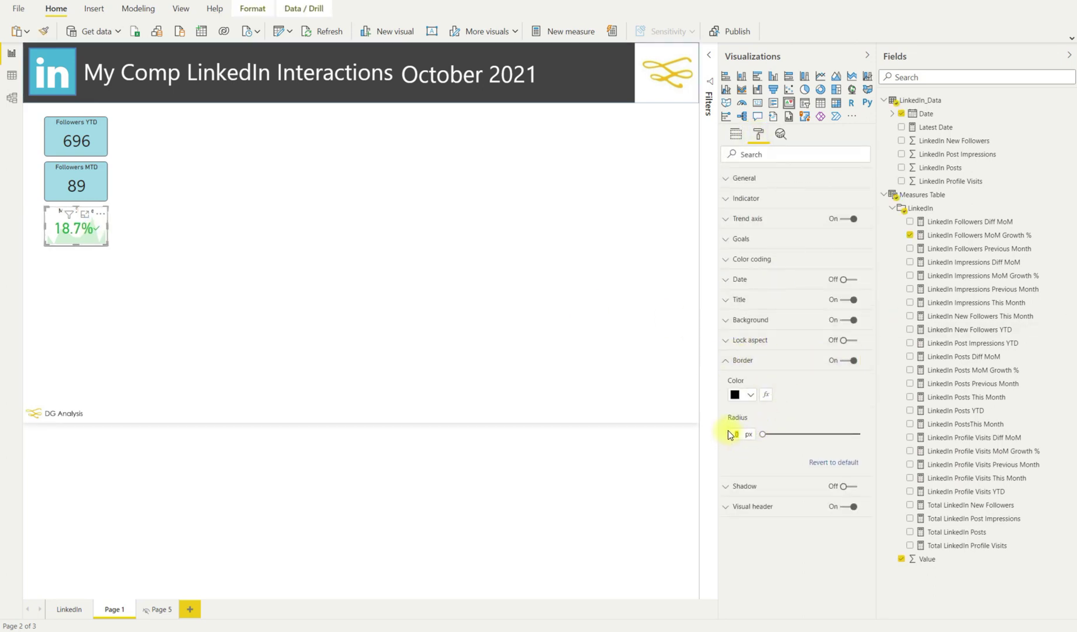
{"action": "left_click", "coordinate": [489, 353]}
{"action": "left_click", "coordinate": [758, 90]}
Place the waterfall beside the cards, plotting Total LinkedIn New Followers by plain Date, and enlarge it.
{"action": "left_click_drag", "start_coordinate": [89, 344], "coordinate": [179, 160]}
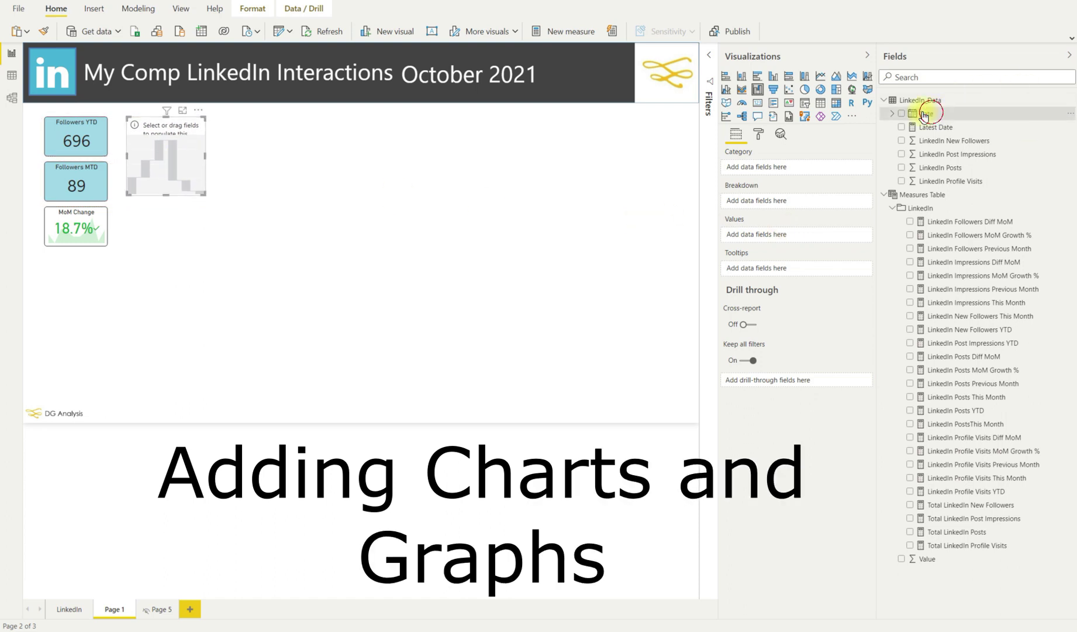
{"action": "left_click_drag", "start_coordinate": [926, 113], "coordinate": [770, 170]}
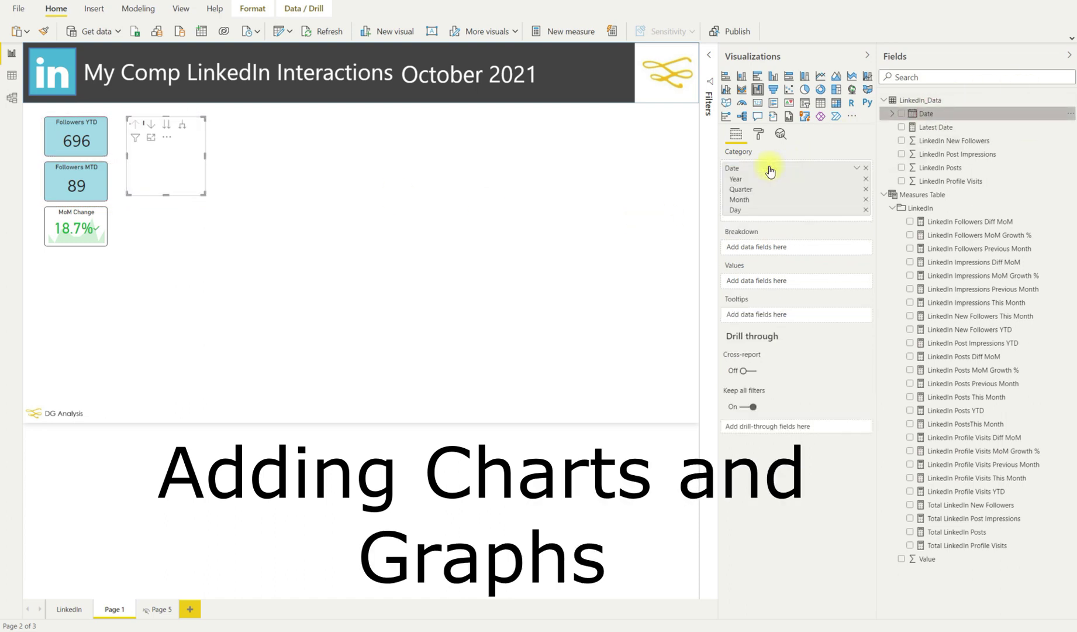
{"action": "left_click", "coordinate": [857, 171]}
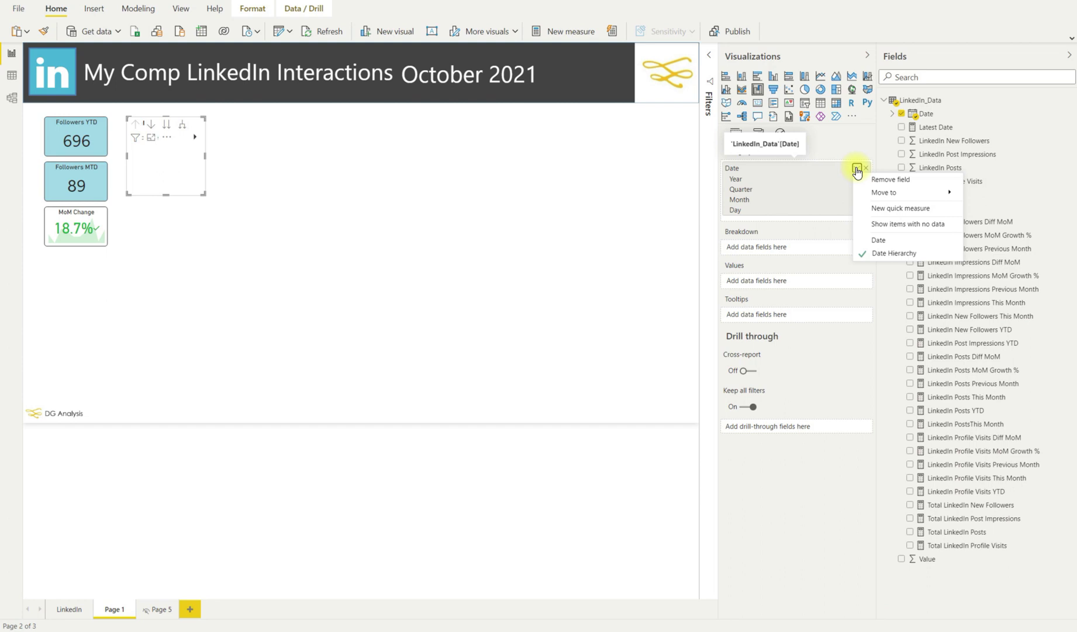
{"action": "left_click", "coordinate": [892, 240]}
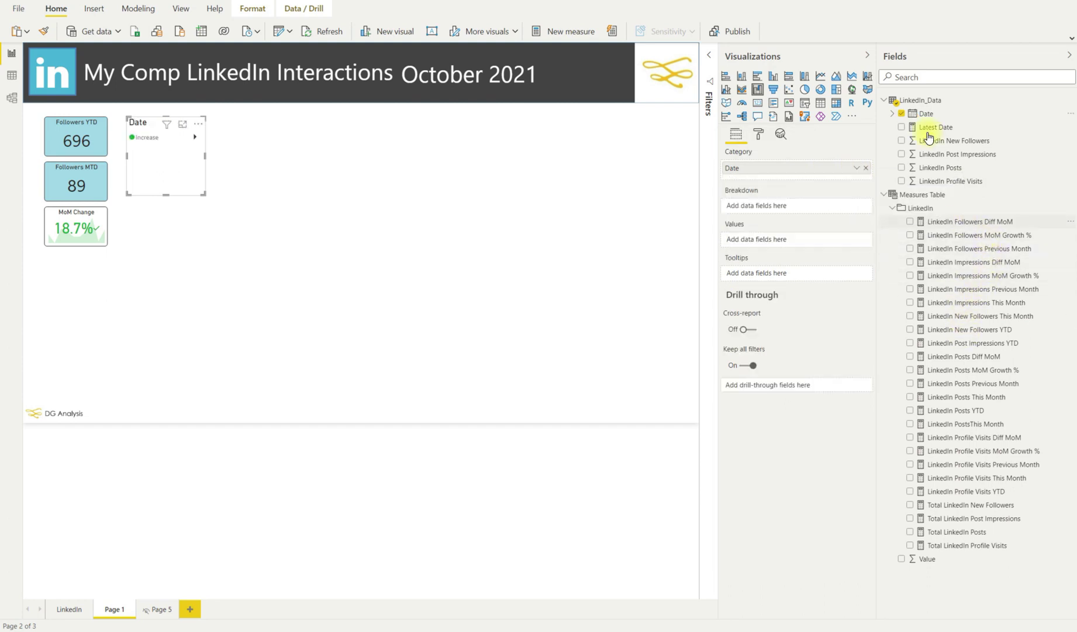
{"action": "left_click", "coordinate": [936, 77]}
{"action": "type", "text": "foll"}
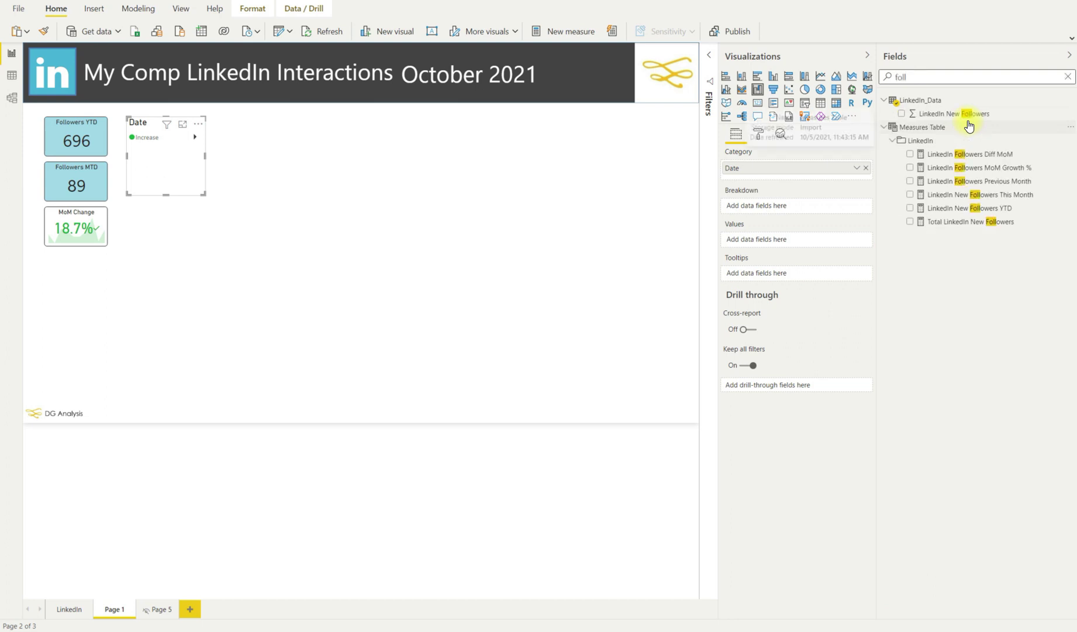
{"action": "left_click_drag", "start_coordinate": [980, 227], "coordinate": [795, 242]}
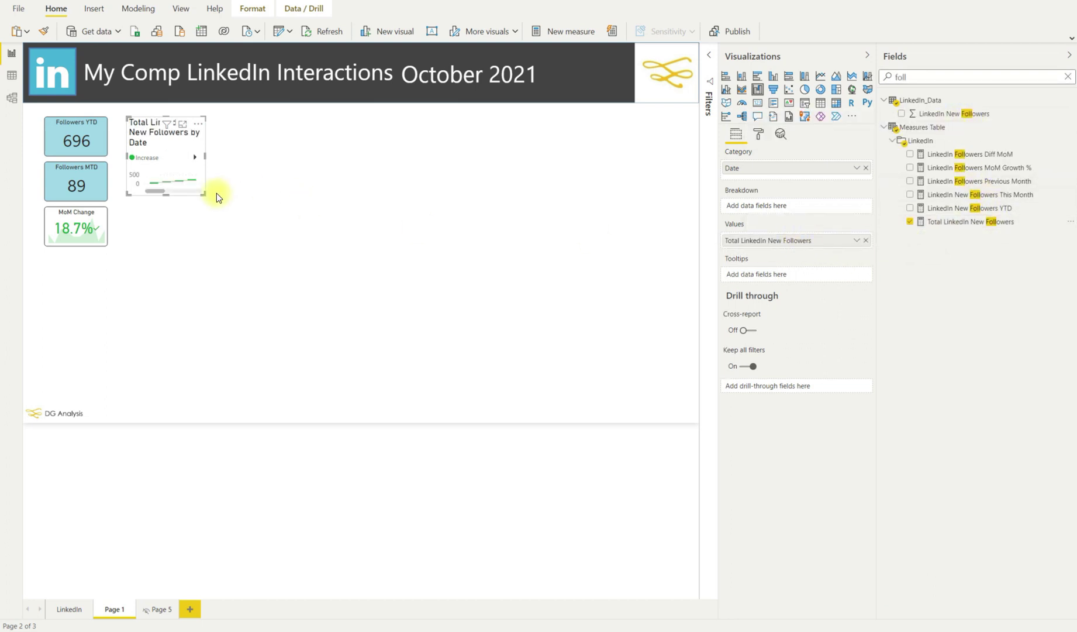
{"action": "left_click_drag", "start_coordinate": [234, 209], "coordinate": [325, 244]}
{"action": "left_click", "coordinate": [759, 133]}
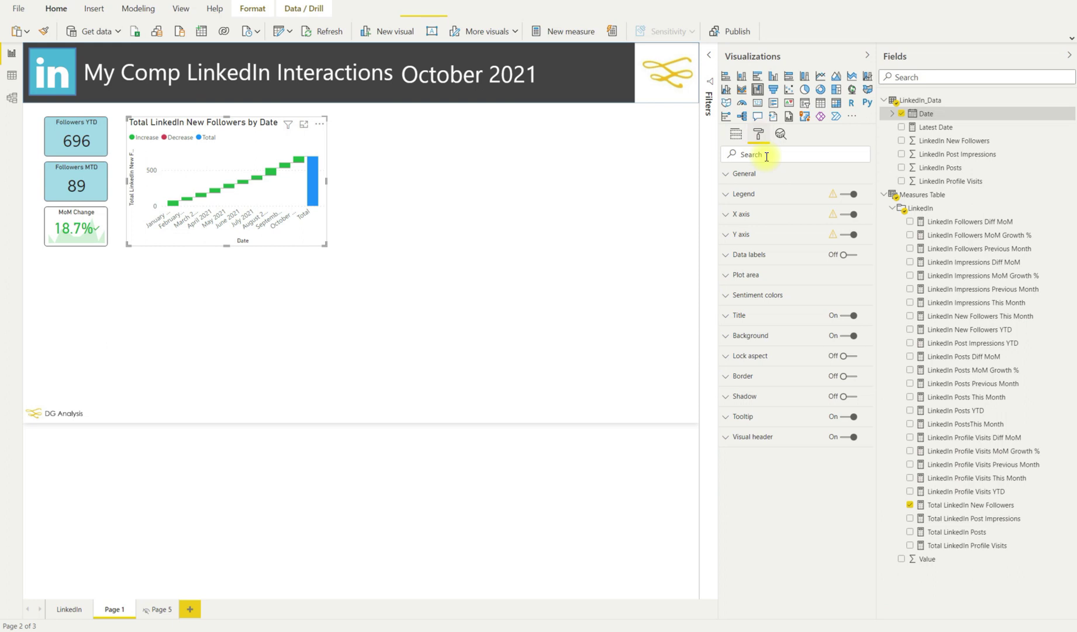
Position the waterfall at x 182 and widen it to 458.
{"action": "left_click", "coordinate": [744, 178]}
{"action": "left_click", "coordinate": [765, 251]}
{"action": "key", "text": "Return"}
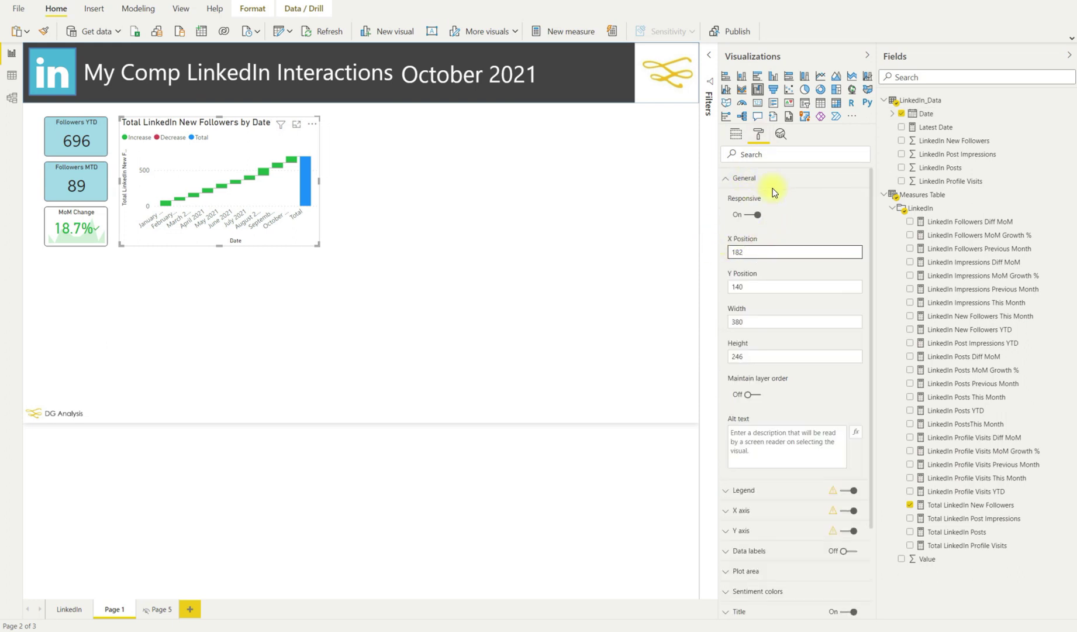
{"action": "key", "text": "Tab"}
{"action": "key", "text": "Tab"}
{"action": "type", "text": "458"}
{"action": "key", "text": "Tab"}
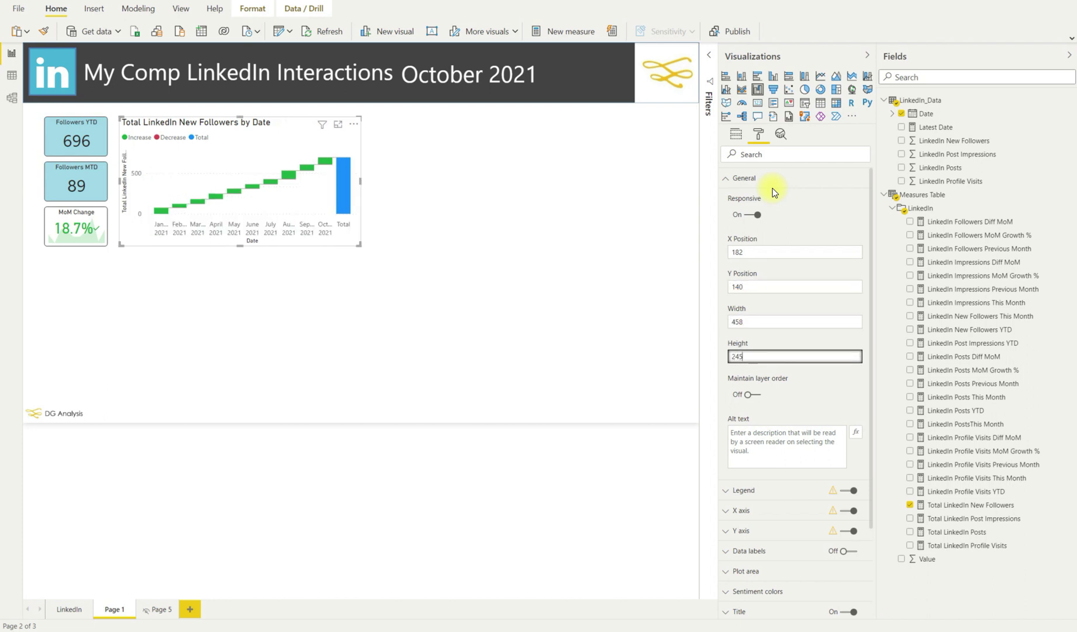
{"action": "left_click", "coordinate": [726, 178]}
Make increase bars light blue and the total bar grey, and hide the y-axis and title.
{"action": "left_click", "coordinate": [728, 299]}
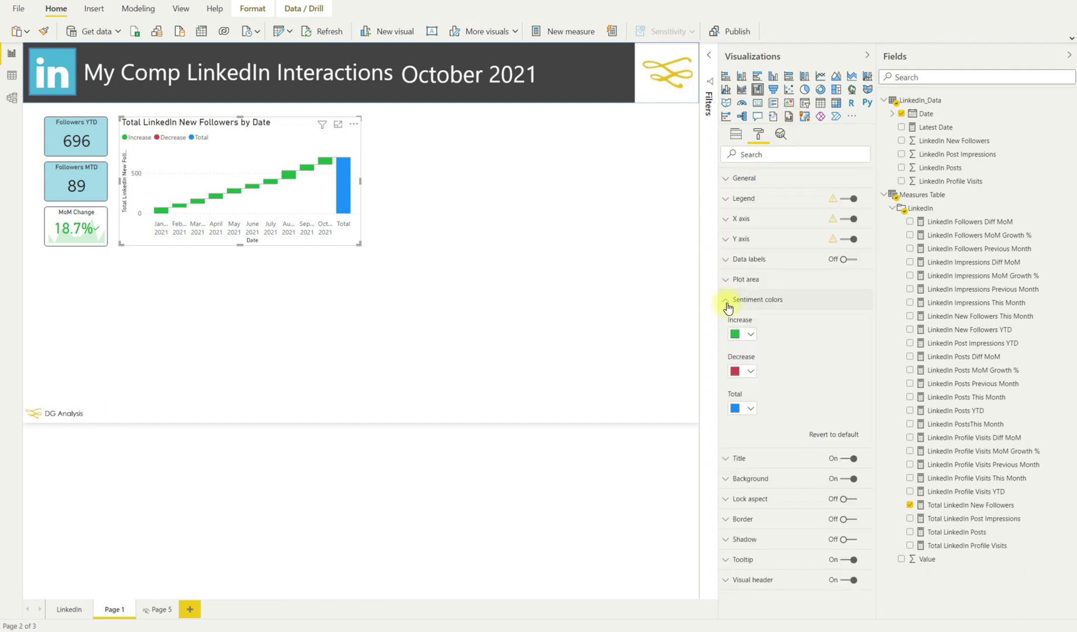
{"action": "left_click", "coordinate": [751, 333]}
{"action": "left_click", "coordinate": [761, 489]}
{"action": "left_click", "coordinate": [812, 299]}
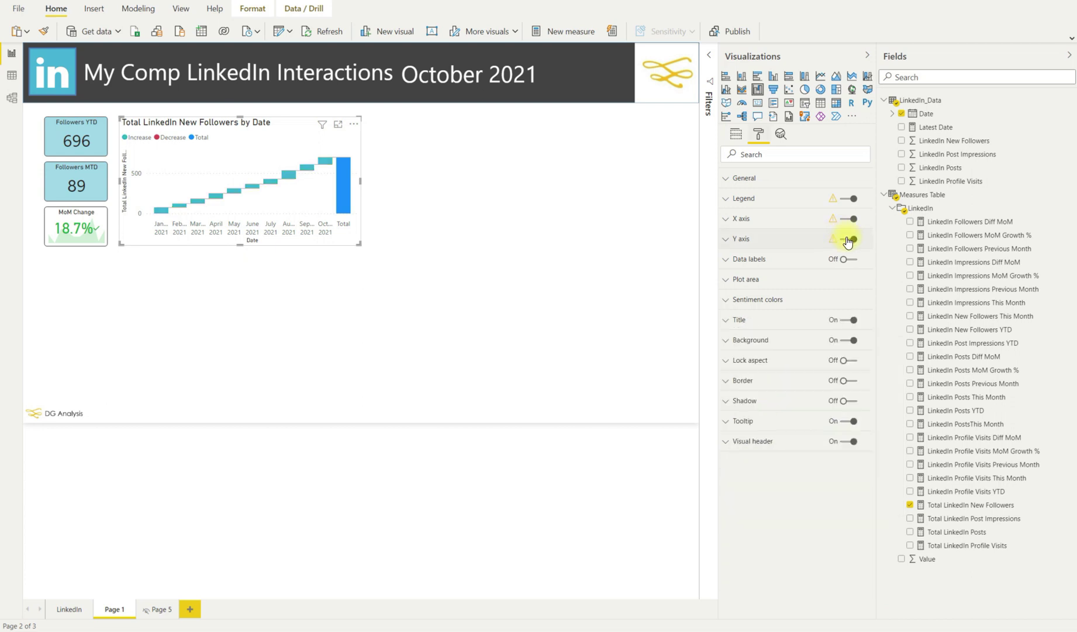
{"action": "left_click", "coordinate": [849, 239]}
{"action": "left_click", "coordinate": [848, 319]}
{"action": "left_click", "coordinate": [738, 298]}
{"action": "left_click", "coordinate": [749, 410]}
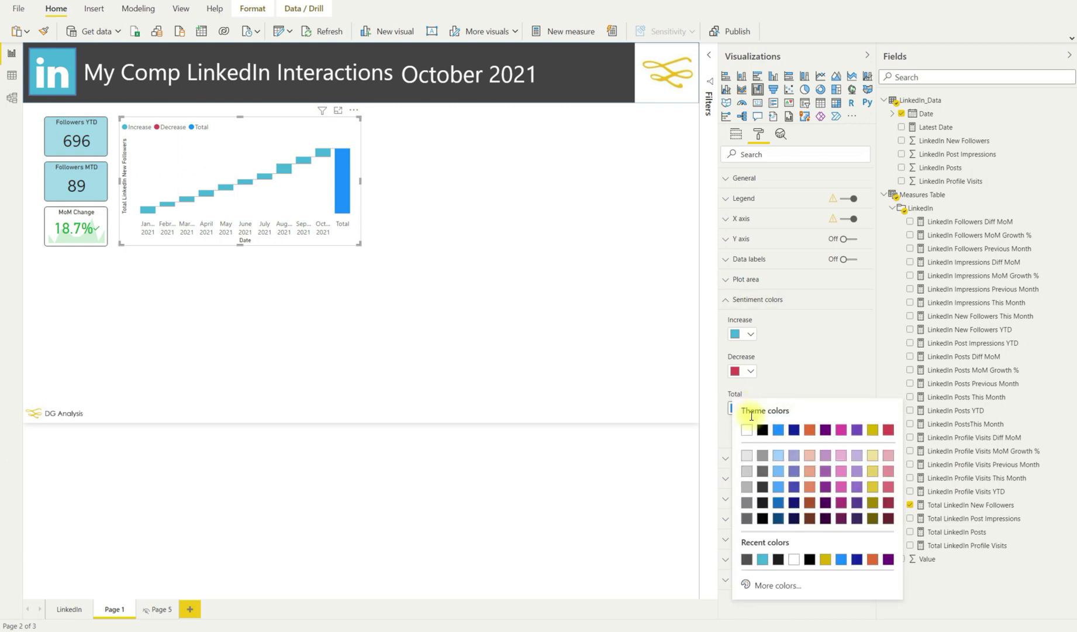
{"action": "left_click", "coordinate": [748, 503]}
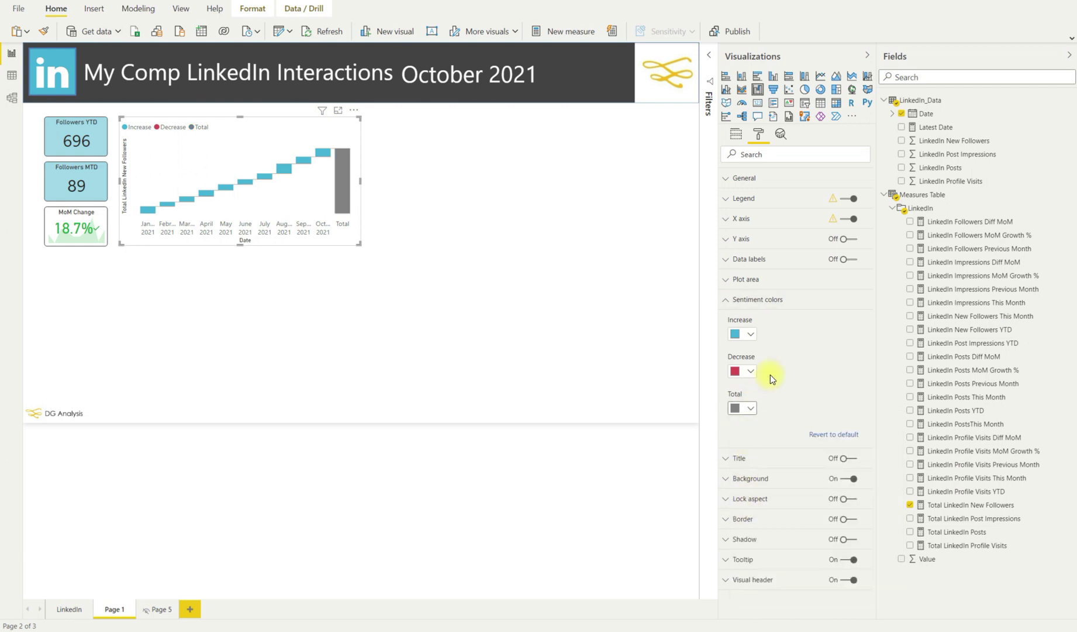
{"action": "left_click", "coordinate": [725, 299]}
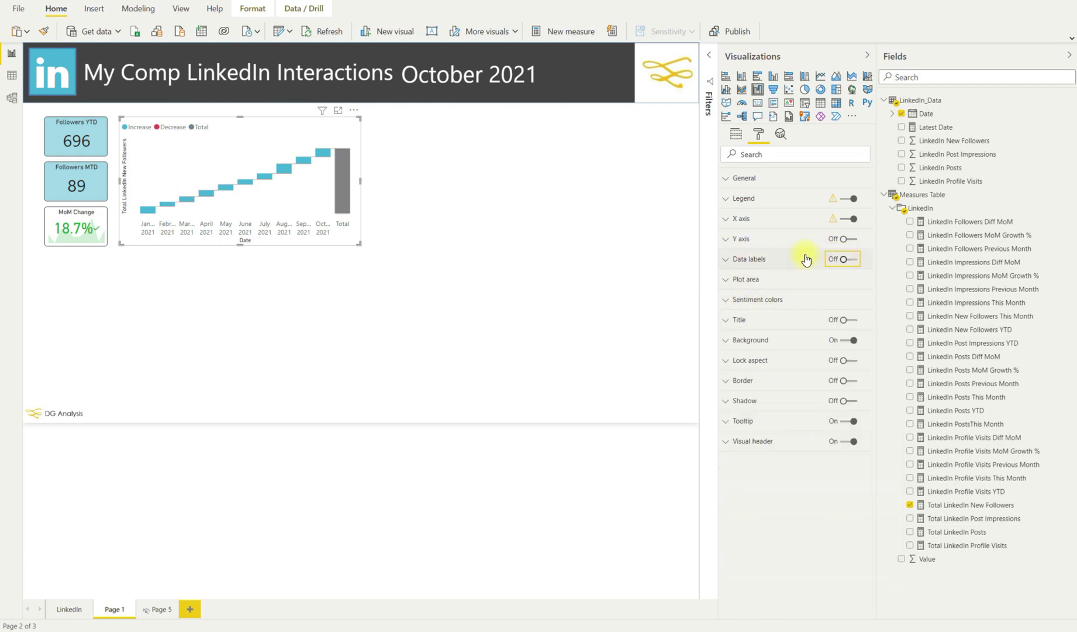
Show data labels on the bars and remove the y-axis title.
{"action": "left_click", "coordinate": [726, 219]}
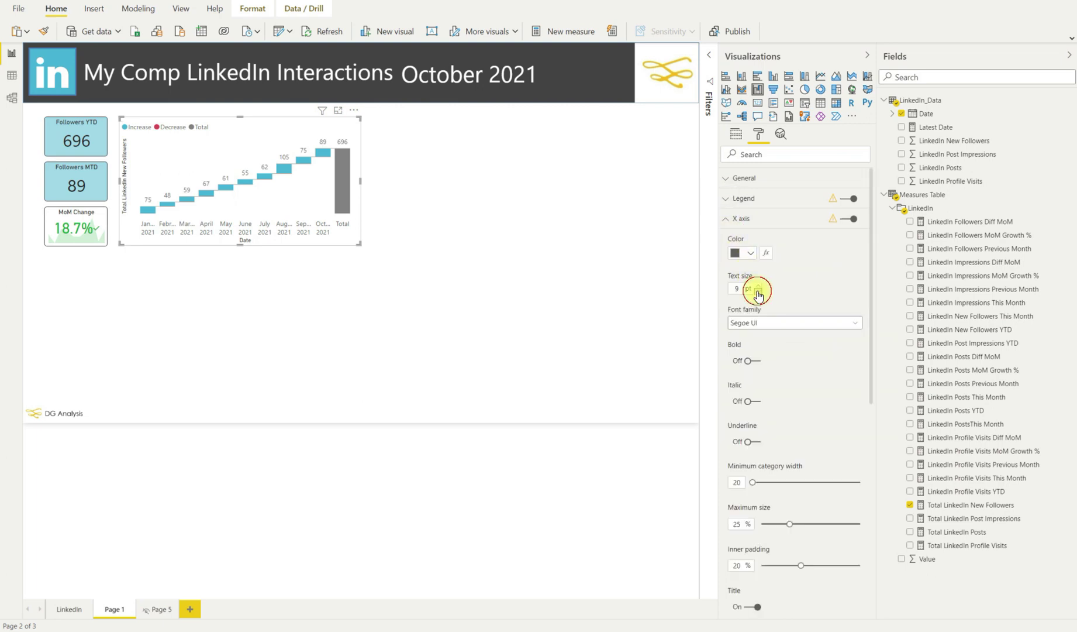
{"action": "left_click", "coordinate": [726, 219]}
{"action": "left_click", "coordinate": [727, 239]}
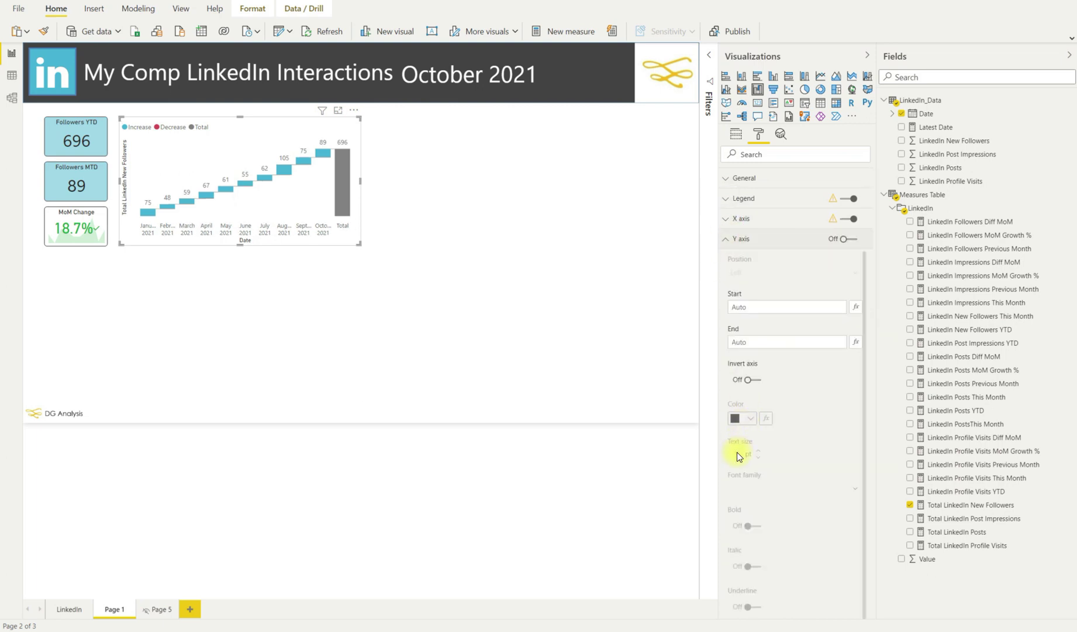
{"action": "left_click", "coordinate": [752, 587]}
{"action": "left_click", "coordinate": [517, 246]}
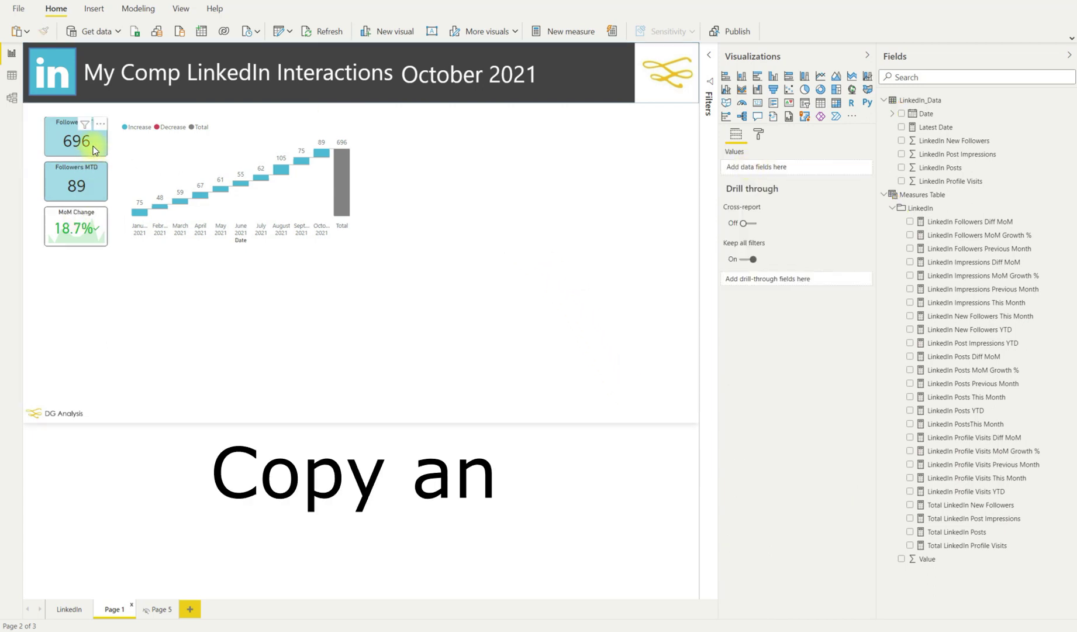
Duplicate the Followers YTD, Followers MTD and MoM Change cards and move the copies below the originals.
{"action": "left_click", "coordinate": [93, 152]}
{"action": "left_click", "coordinate": [92, 180], "text": "ctrl"}
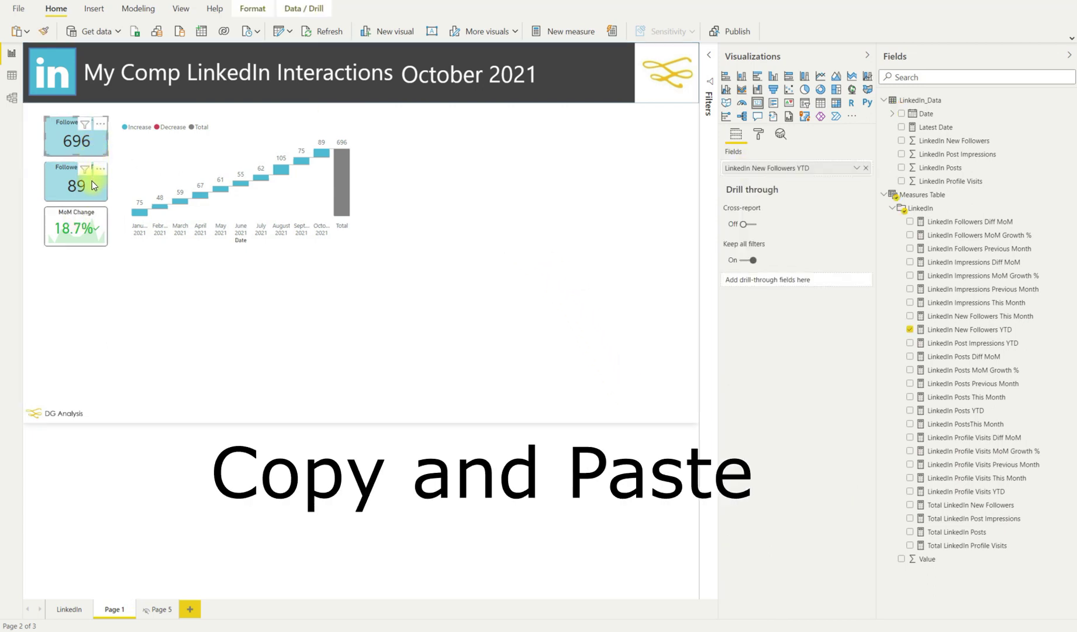
{"action": "left_click", "coordinate": [102, 224], "text": "ctrl"}
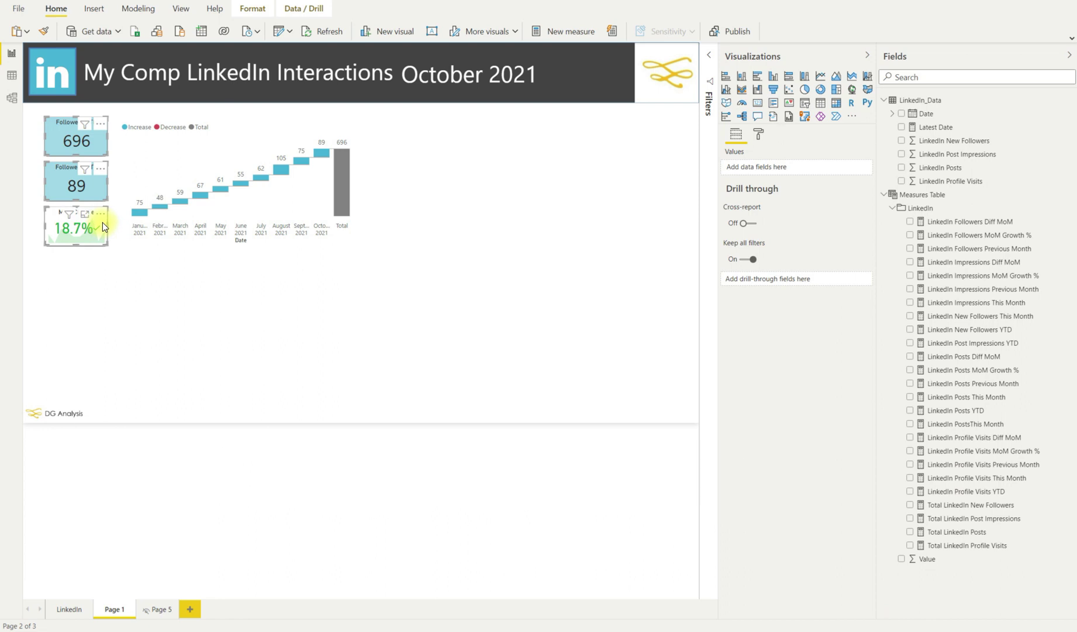
{"action": "key", "text": "ctrl+c"}
{"action": "key", "text": "ctrl+v"}
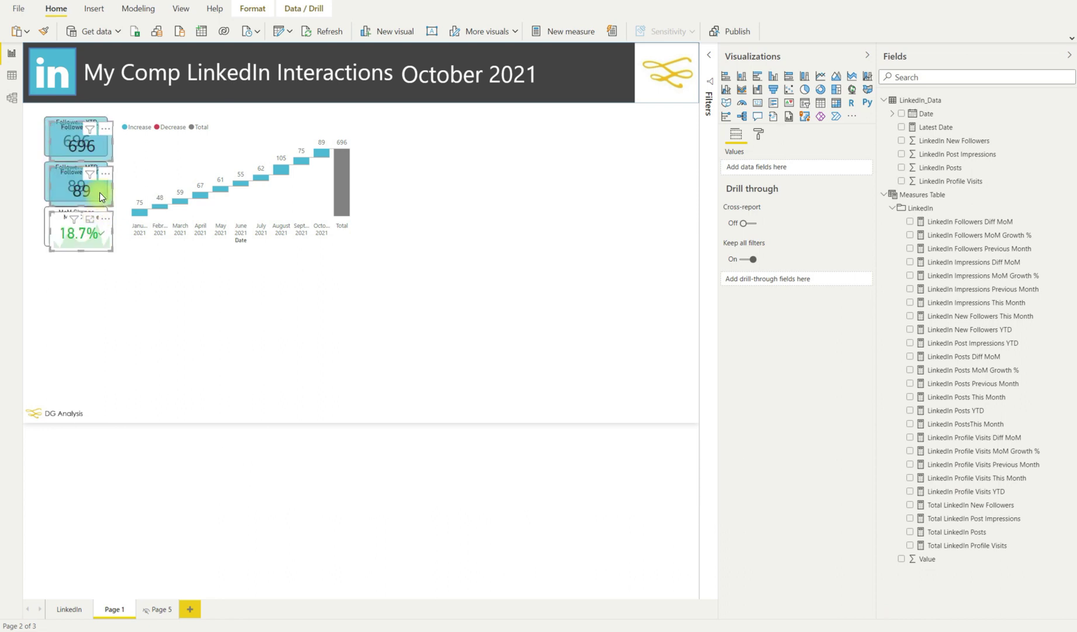
{"action": "left_click_drag", "start_coordinate": [99, 193], "coordinate": [95, 333]}
Set the first copied card's Y position to 435 and width to 120.
{"action": "left_click", "coordinate": [758, 134]}
{"action": "left_click", "coordinate": [744, 178]}
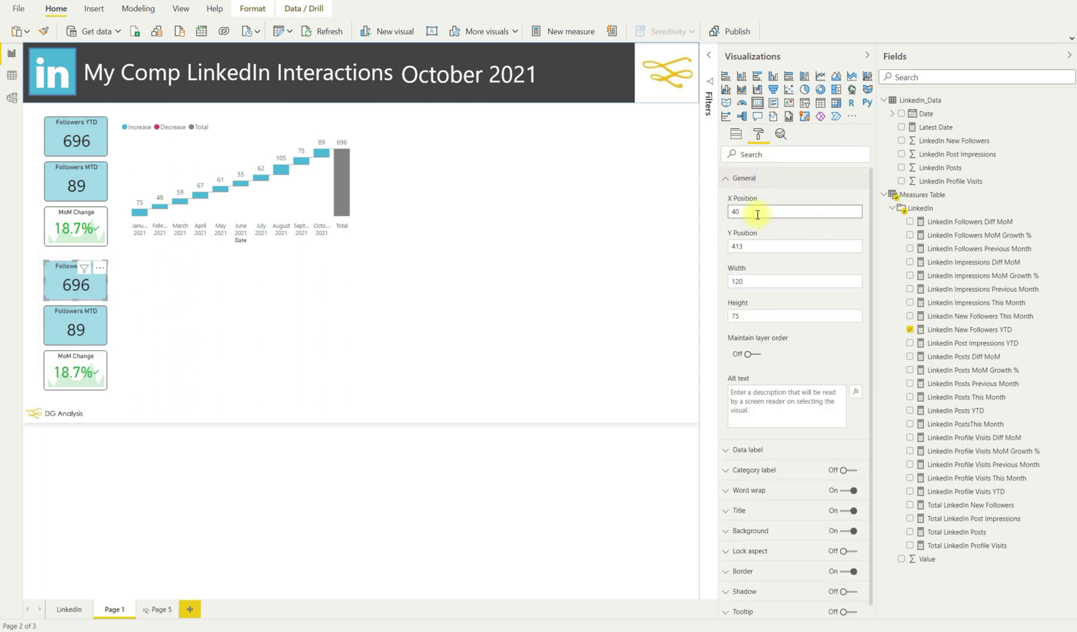
{"action": "double_click", "coordinate": [754, 242]}
{"action": "type", "text": "436"}
{"action": "key", "text": "Return"}
{"action": "key", "text": "BackSpace"}
{"action": "type", "text": "5"}
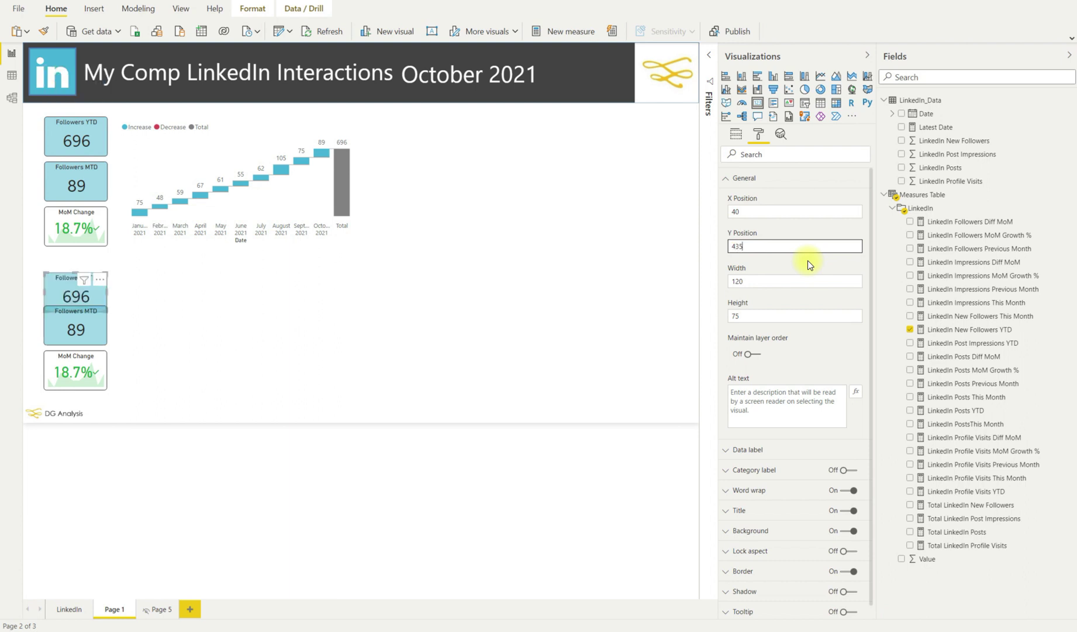
{"action": "key", "text": "Tab"}
{"action": "type", "text": "120"}
{"action": "key", "text": "Tab"}
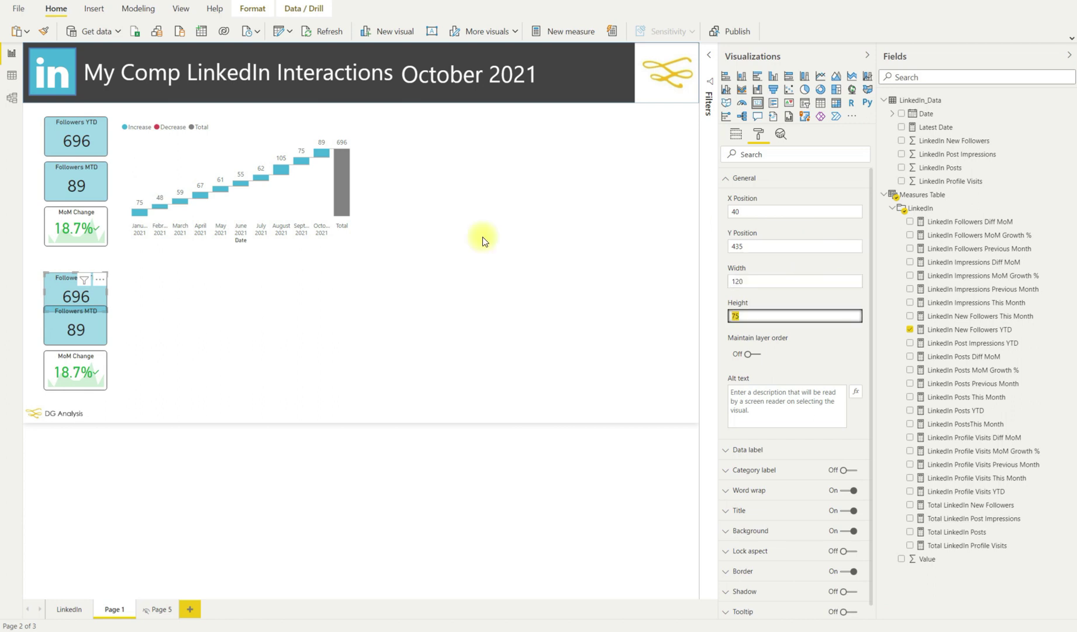
Move the copied Followers MTD card to Y 520 and begin repositioning the copied MoM Change card.
{"action": "left_click", "coordinate": [83, 330]}
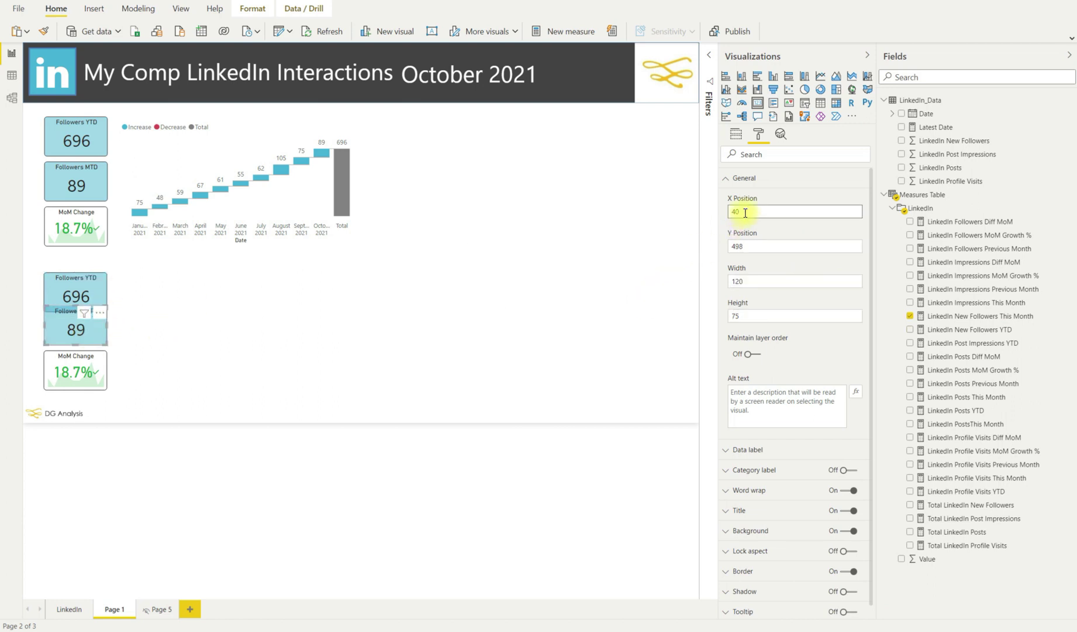
{"action": "double_click", "coordinate": [750, 246]}
{"action": "type", "text": "520"}
{"action": "key", "text": "Tab"}
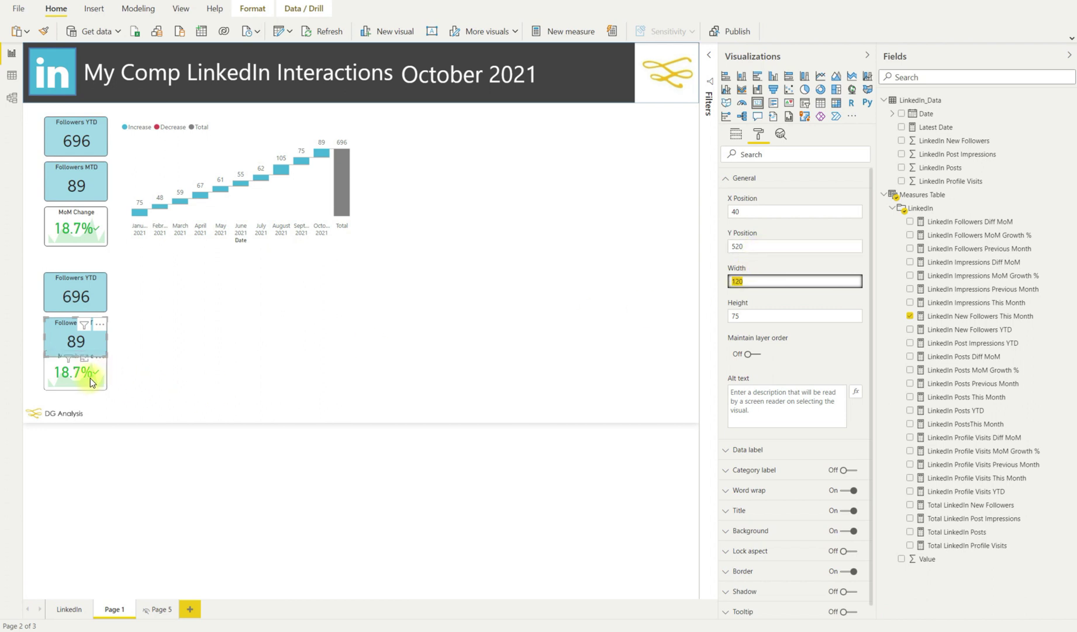
{"action": "left_click", "coordinate": [91, 383]}
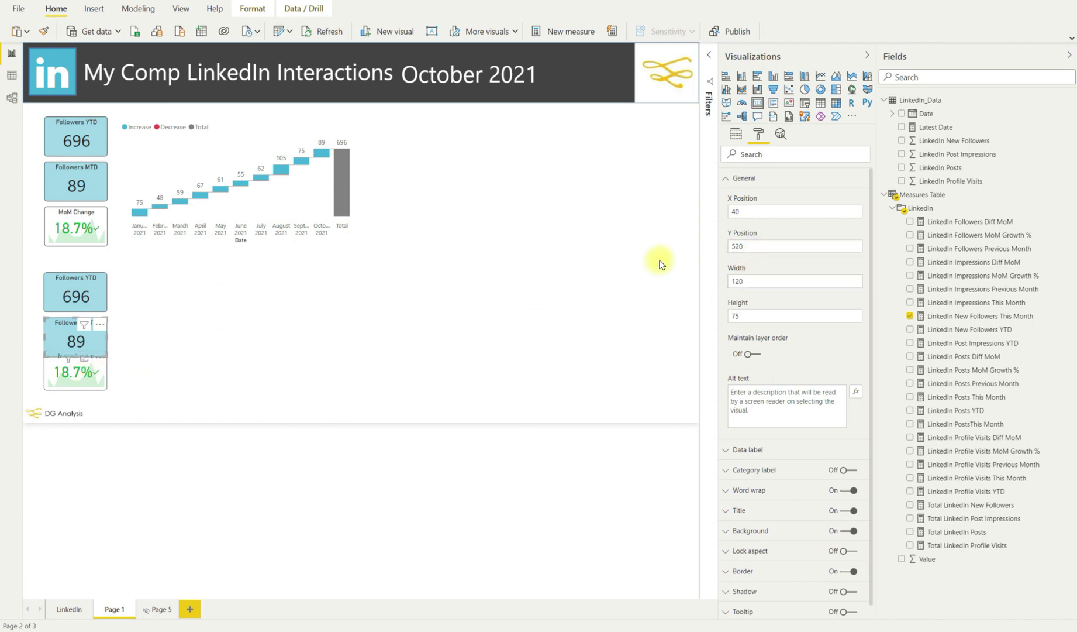
{"action": "double_click", "coordinate": [750, 246]}
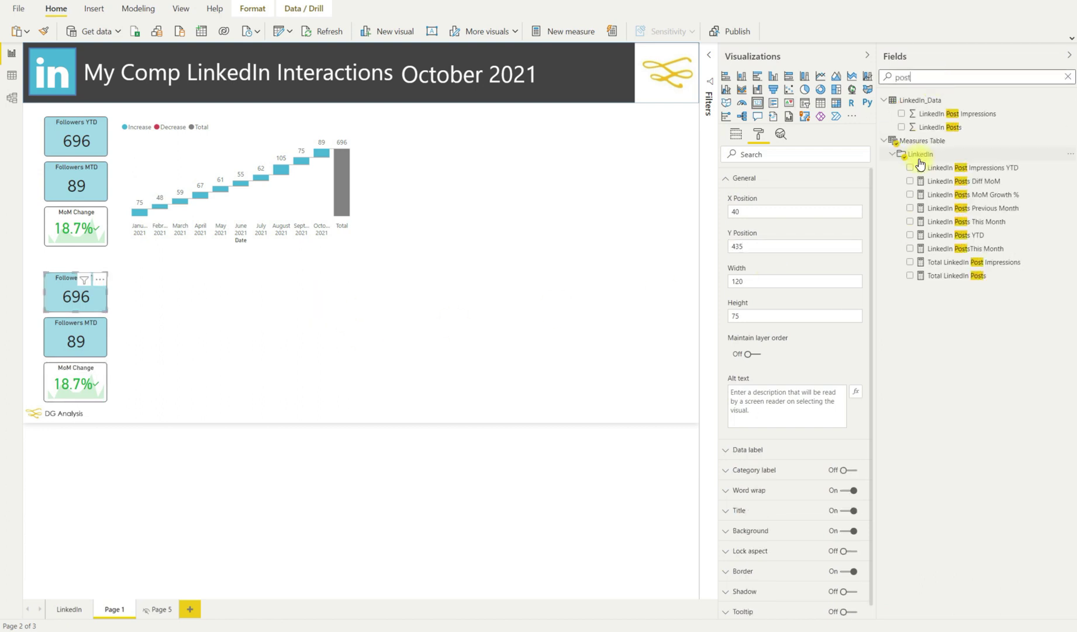
Swap the copied cards to LinkedIn Posts YTD, LinkedIn Posts This Month and LinkedIn Posts MoM Growth %.
{"action": "type", "text": "s"}
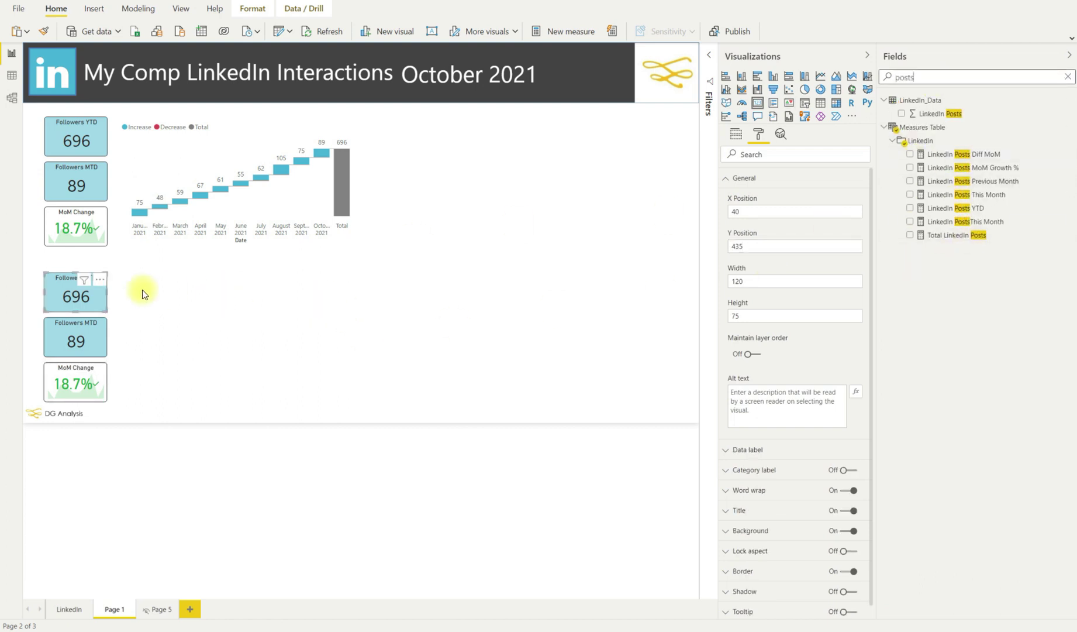
{"action": "left_click", "coordinate": [736, 133]}
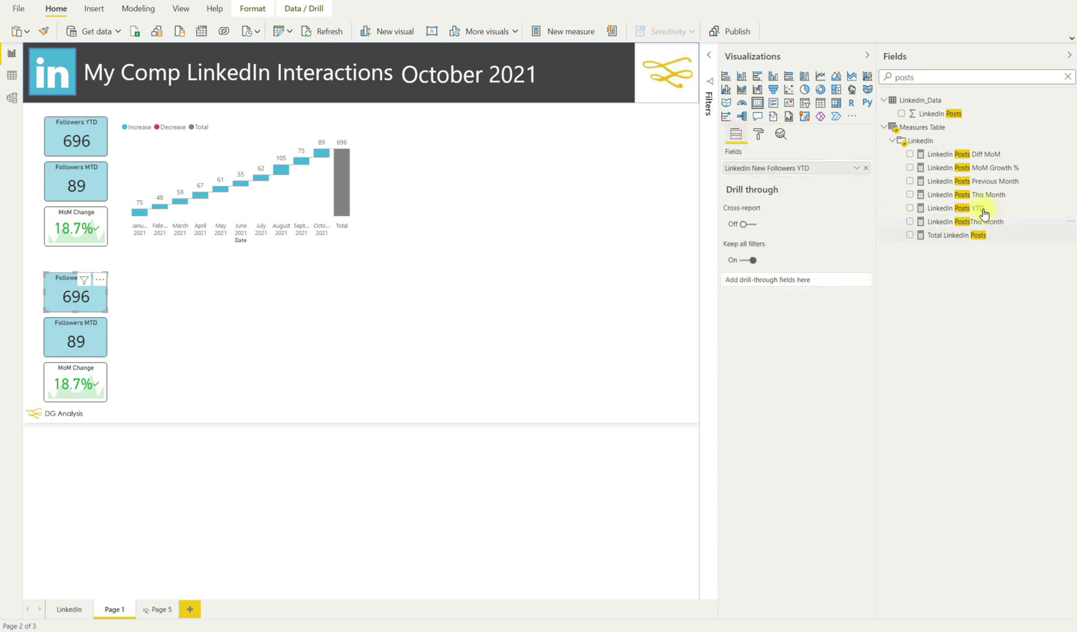
{"action": "left_click_drag", "start_coordinate": [968, 209], "coordinate": [783, 170]}
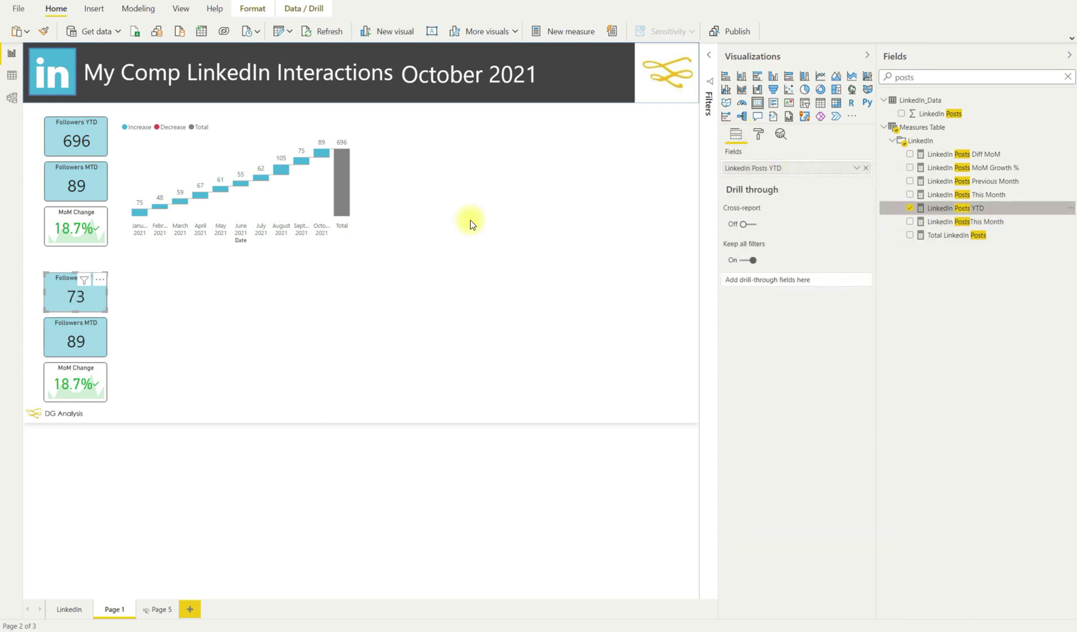
{"action": "left_click", "coordinate": [116, 340]}
{"action": "left_click_drag", "start_coordinate": [975, 196], "coordinate": [794, 171]}
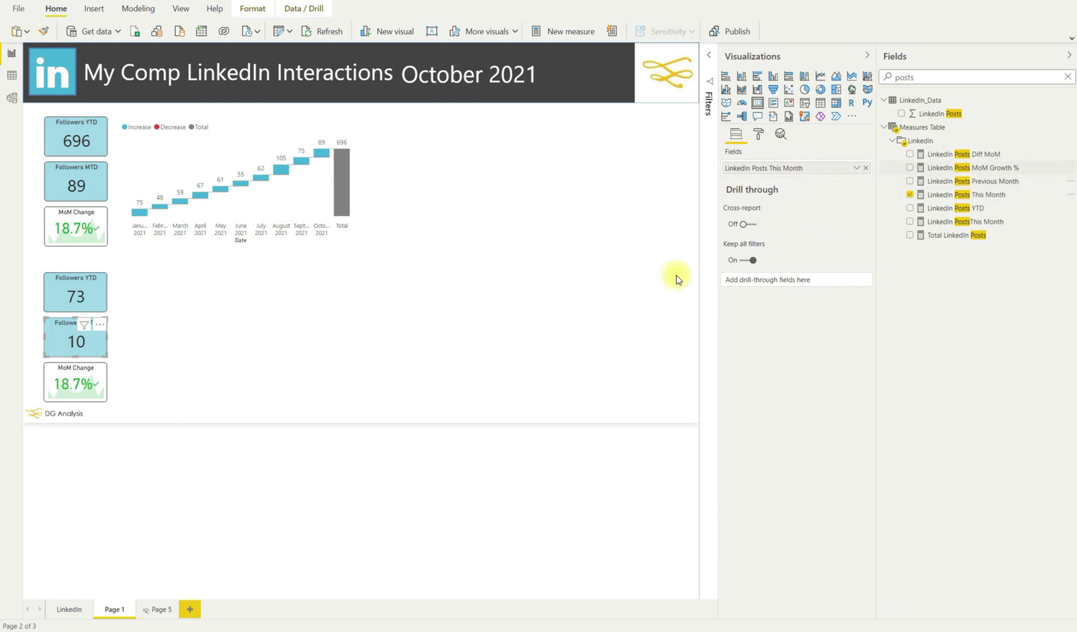
{"action": "left_click", "coordinate": [97, 390]}
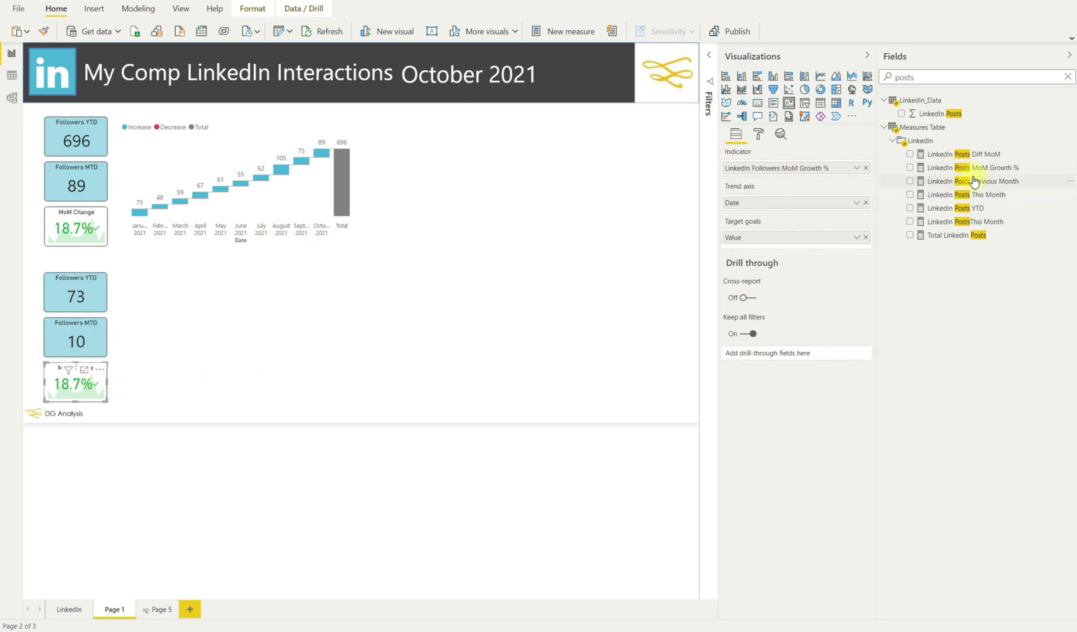
{"action": "left_click_drag", "start_coordinate": [990, 169], "coordinate": [798, 168]}
Add a line and clustered column chart using Total LinkedIn Posts, Posts MoM Growth % and plain Date.
{"action": "left_click", "coordinate": [424, 289]}
{"action": "left_click", "coordinate": [726, 89]}
{"action": "left_click_drag", "start_coordinate": [467, 180], "coordinate": [213, 334]}
{"action": "left_click_drag", "start_coordinate": [290, 330], "coordinate": [357, 331]}
{"action": "left_click_drag", "start_coordinate": [955, 238], "coordinate": [781, 236]}
{"action": "left_click_drag", "start_coordinate": [979, 172], "coordinate": [793, 259]}
{"action": "double_click", "coordinate": [912, 76]}
{"action": "key", "text": "BackSpace"}
{"action": "left_click_drag", "start_coordinate": [929, 115], "coordinate": [768, 168]}
{"action": "left_click", "coordinate": [856, 168]}
{"action": "left_click", "coordinate": [879, 241]}
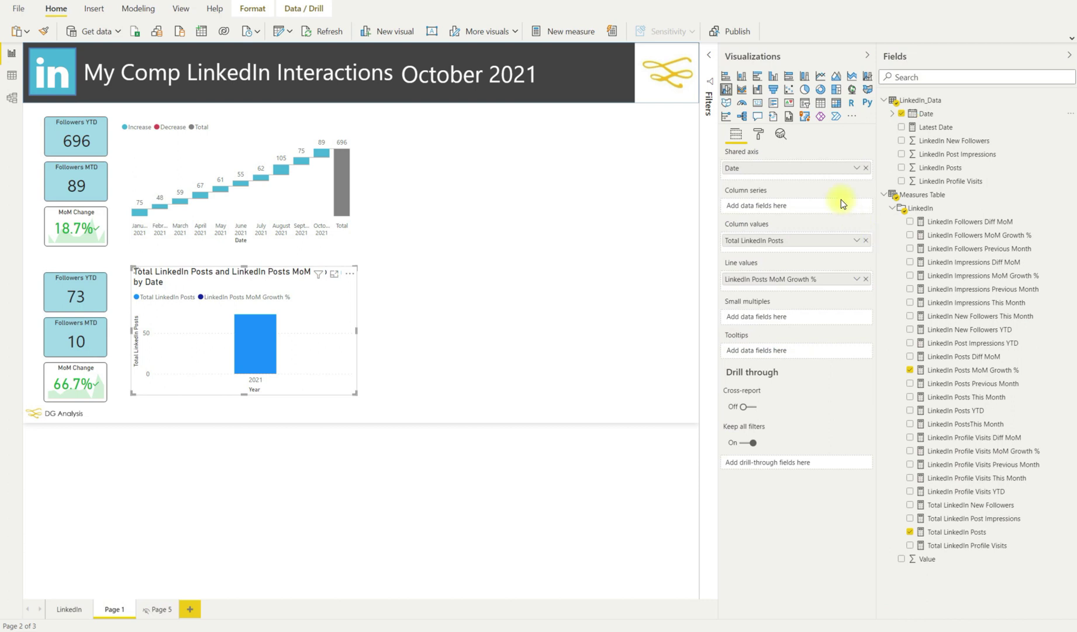
Position the posts chart at X 182, Y 437, width 458, and turn its title off.
{"action": "left_click", "coordinate": [758, 134]}
{"action": "left_click", "coordinate": [726, 177]}
{"action": "double_click", "coordinate": [731, 252]}
{"action": "type", "text": "182"}
{"action": "key", "text": "Tab"}
{"action": "type", "text": "437"}
{"action": "key", "text": "Tab"}
{"action": "type", "text": "458"}
{"action": "key", "text": "Tab"}
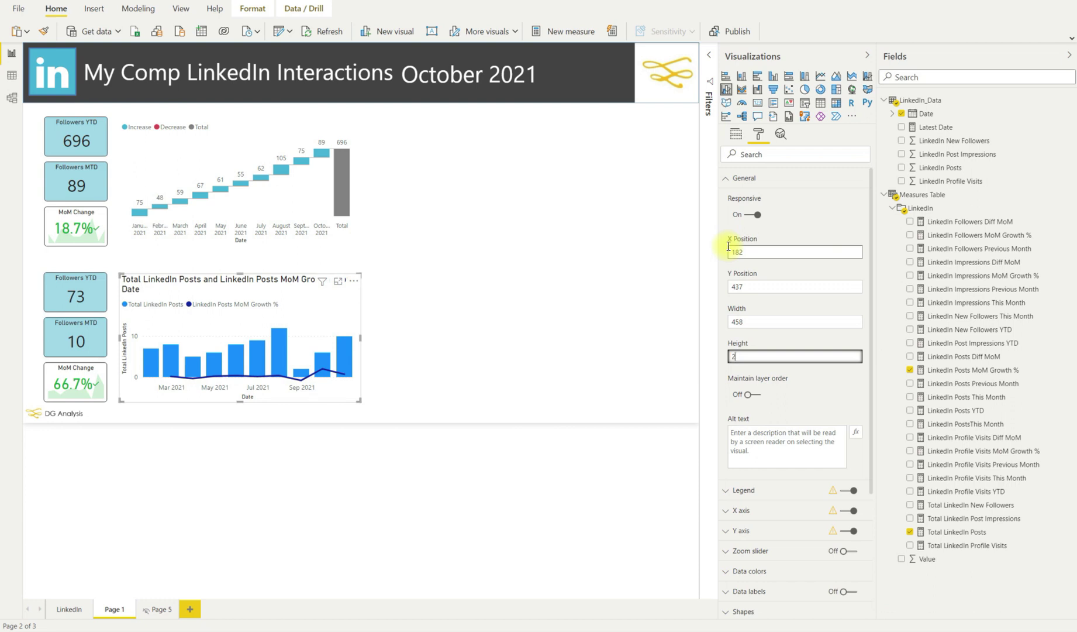
{"action": "left_click", "coordinate": [730, 179]}
{"action": "left_click", "coordinate": [844, 382]}
{"action": "left_click", "coordinate": [736, 134]}
Rename the column series field to 'Posts' and the line series field to 'MoM Growth %'.
{"action": "double_click", "coordinate": [783, 241]}
{"action": "type", "text": "Posts"}
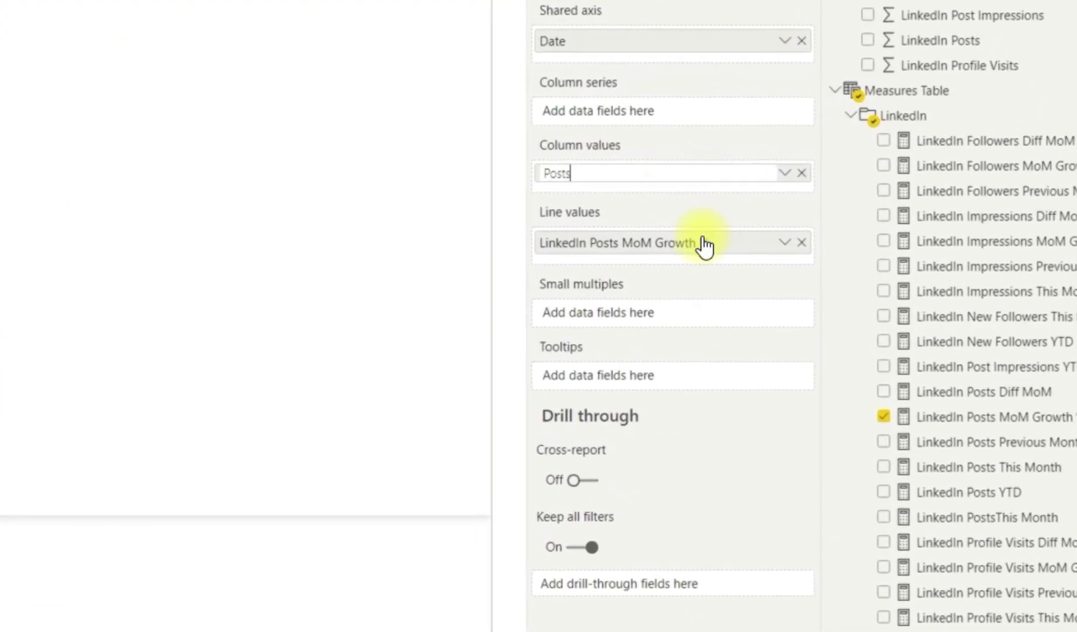
{"action": "key", "text": "Return"}
{"action": "double_click", "coordinate": [666, 242]}
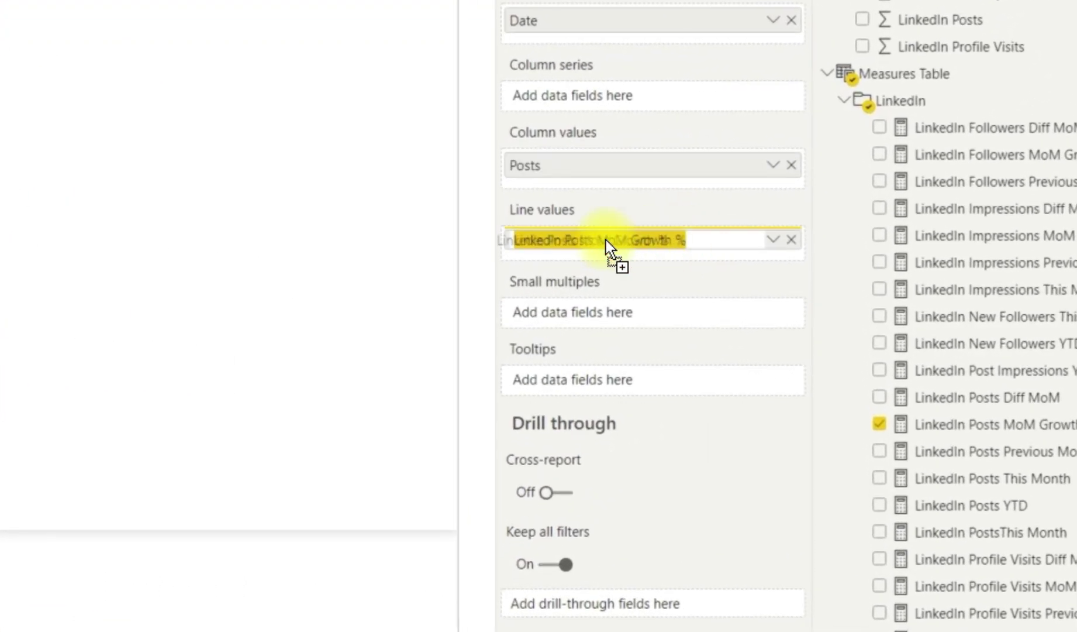
{"action": "type", "text": "MoM Growth %"}
{"action": "key", "text": "Return"}
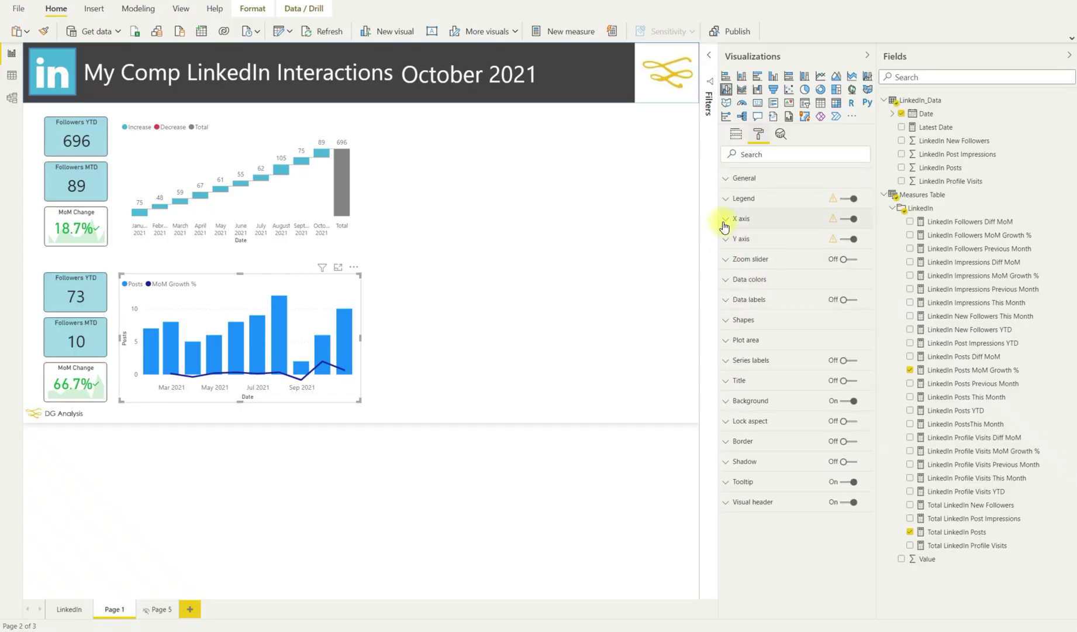
Make the x-axis categorical with 8 pt labels and no title.
{"action": "left_click", "coordinate": [725, 218]}
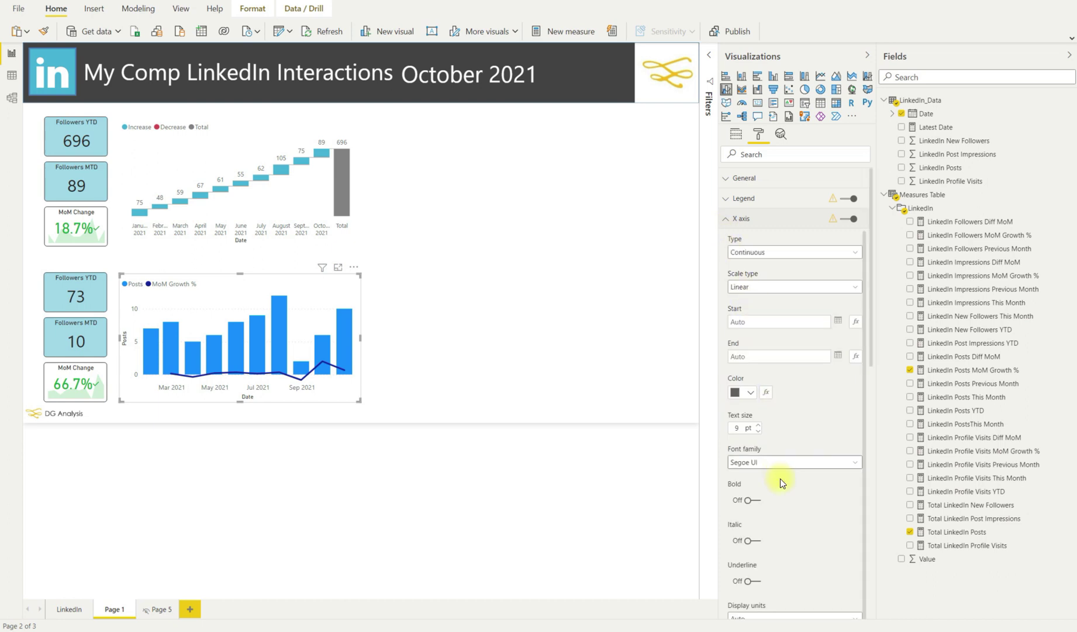
{"action": "scroll", "coordinate": [775, 483], "scroll_direction": "down", "scroll_amount": 3}
{"action": "left_click", "coordinate": [751, 552]}
{"action": "scroll", "coordinate": [753, 556], "scroll_direction": "up", "scroll_amount": 3}
{"action": "left_click", "coordinate": [760, 252]}
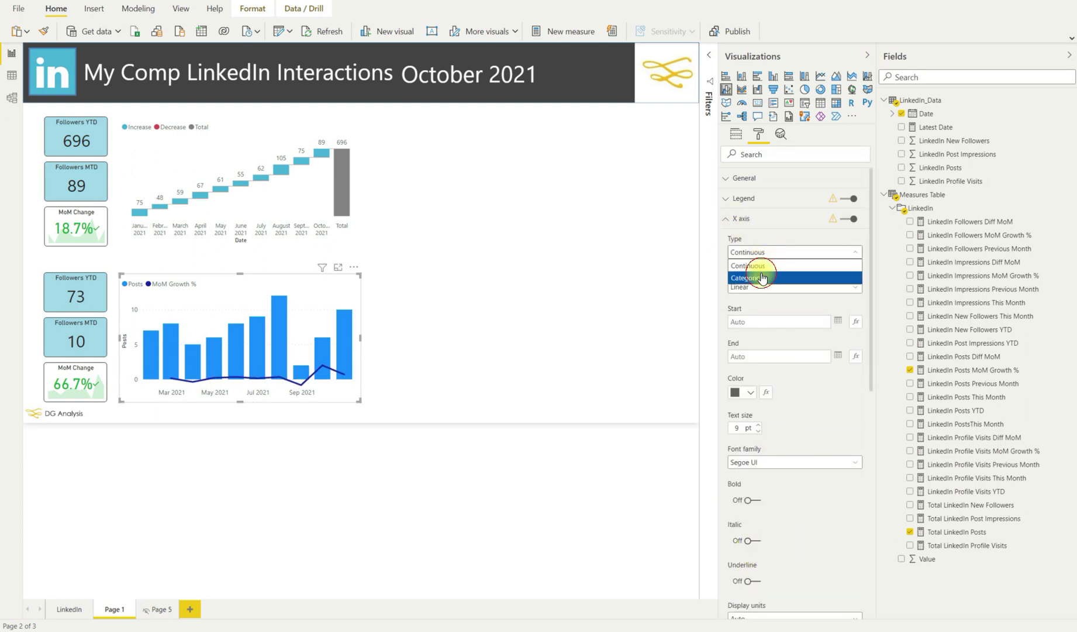
{"action": "left_click", "coordinate": [755, 271]}
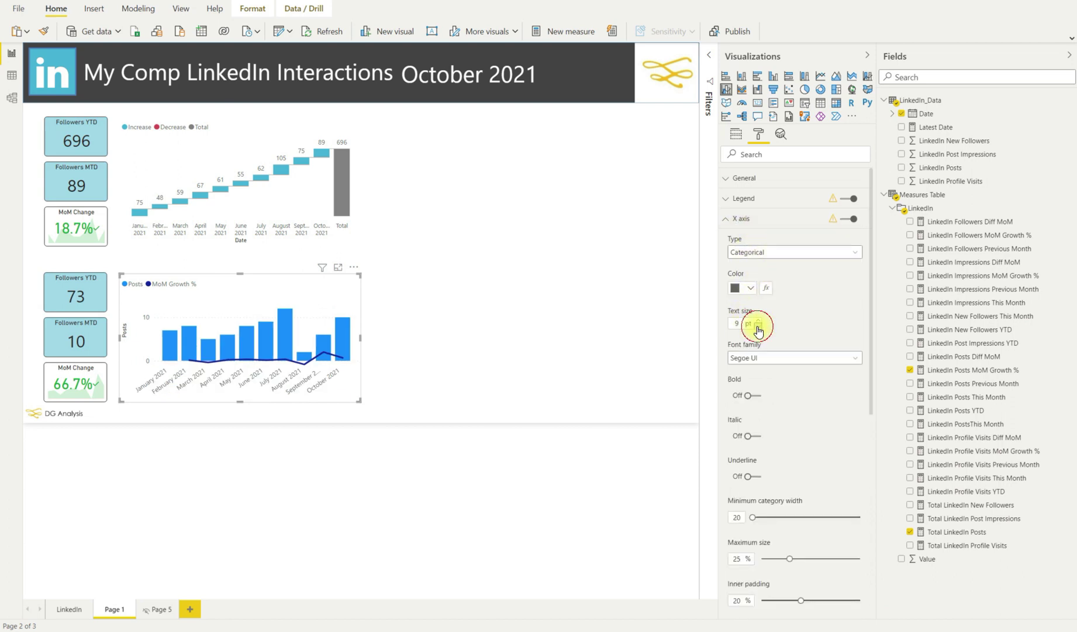
{"action": "left_click", "coordinate": [758, 326]}
{"action": "left_click", "coordinate": [733, 217]}
Remove the y-axis title and show a secondary axis for the growth line.
{"action": "left_click", "coordinate": [734, 238]}
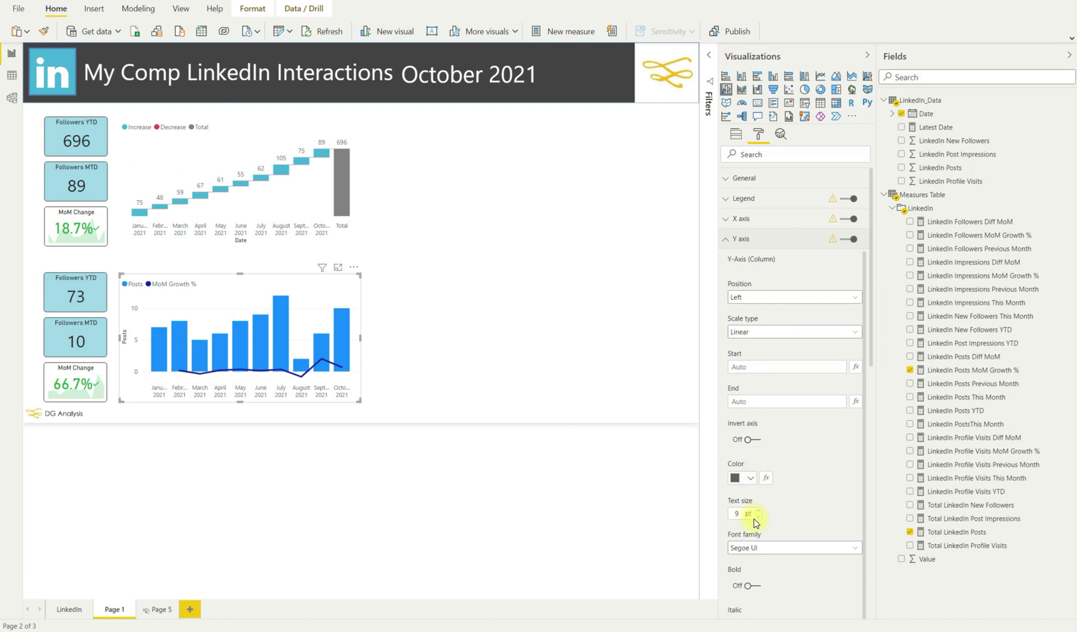
{"action": "scroll", "coordinate": [767, 431], "scroll_direction": "down", "scroll_amount": 5}
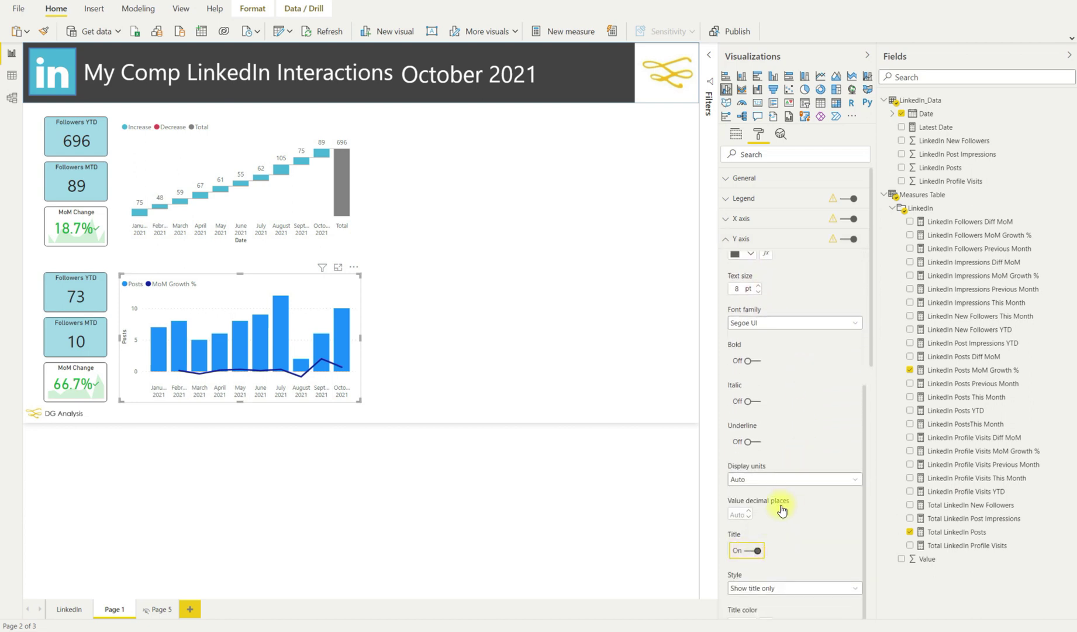
{"action": "left_click", "coordinate": [754, 550]}
{"action": "scroll", "coordinate": [765, 517], "scroll_direction": "down", "scroll_amount": 5}
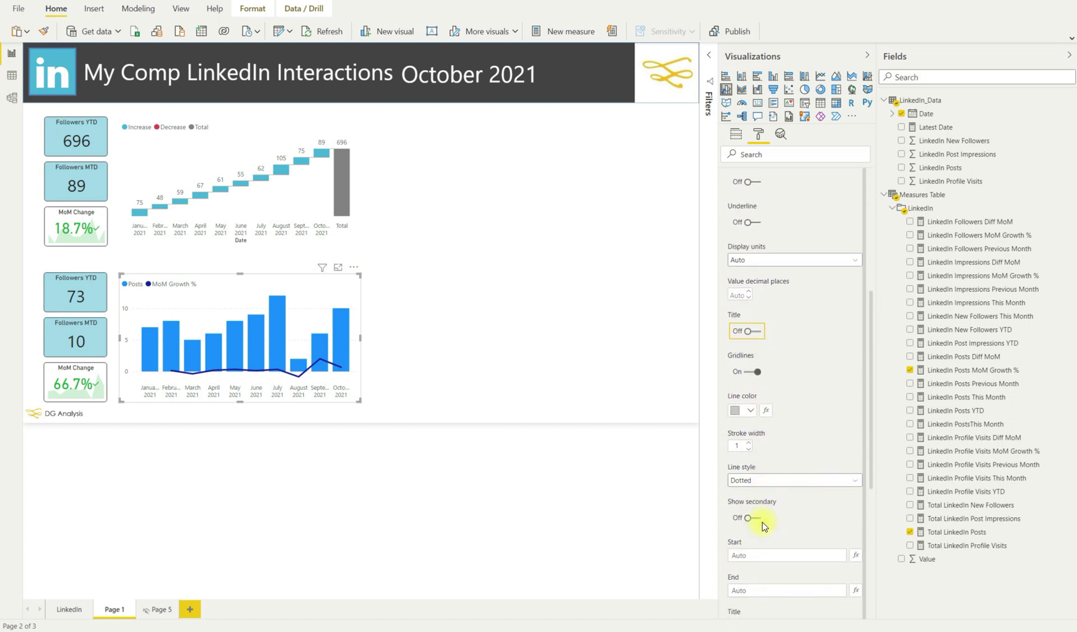
{"action": "left_click", "coordinate": [754, 519]}
{"action": "scroll", "coordinate": [758, 520], "scroll_direction": "up", "scroll_amount": 10}
{"action": "left_click", "coordinate": [726, 240]}
Color the posts bars teal and the growth line dark grey.
{"action": "left_click", "coordinate": [728, 281]}
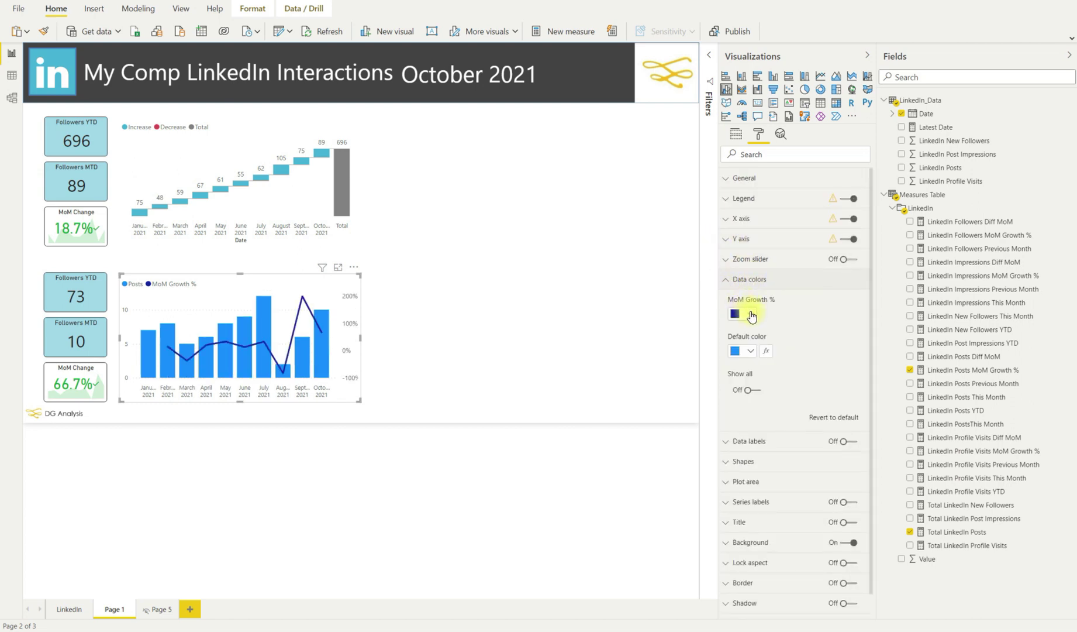
{"action": "left_click", "coordinate": [750, 351]}
{"action": "left_click", "coordinate": [775, 499]}
{"action": "left_click", "coordinate": [751, 315]}
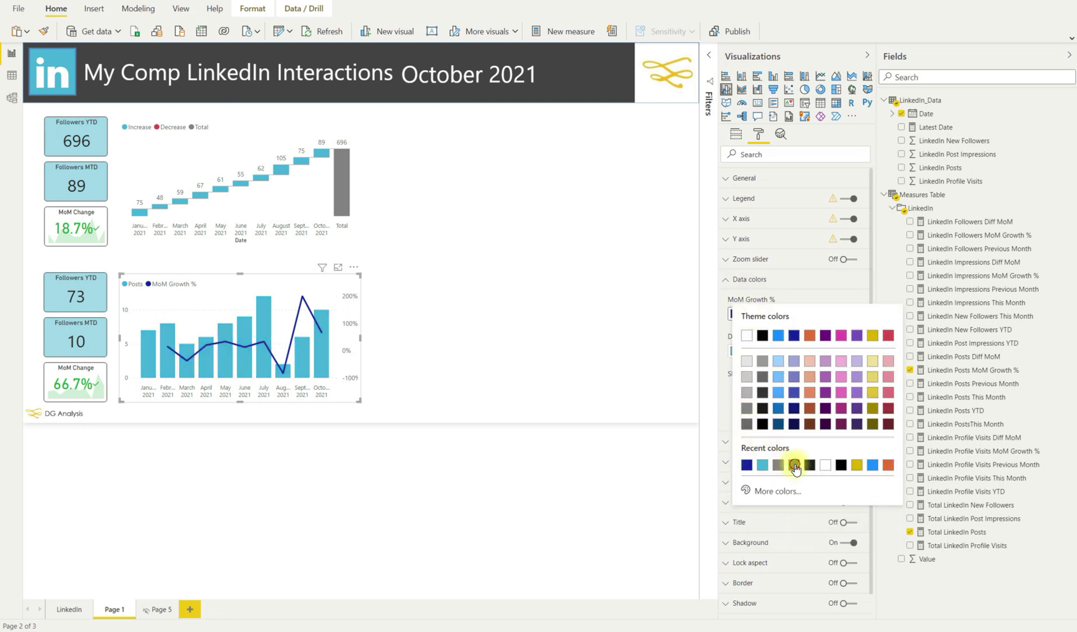
{"action": "left_click", "coordinate": [795, 465]}
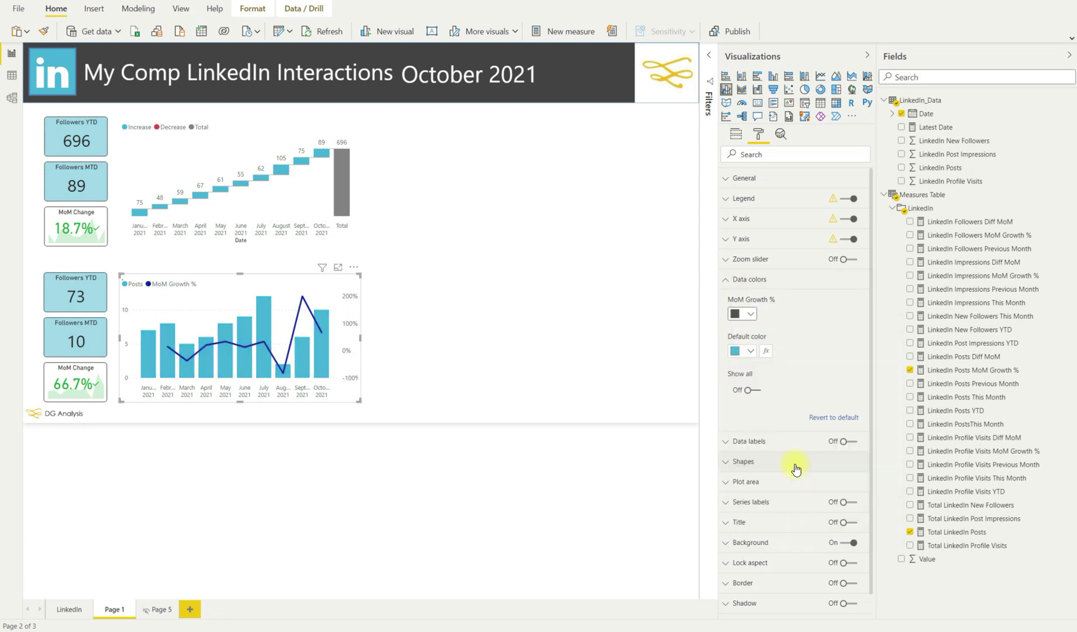
{"action": "left_click", "coordinate": [729, 281]}
Make the growth line dashed and show markers on it.
{"action": "left_click", "coordinate": [736, 320]}
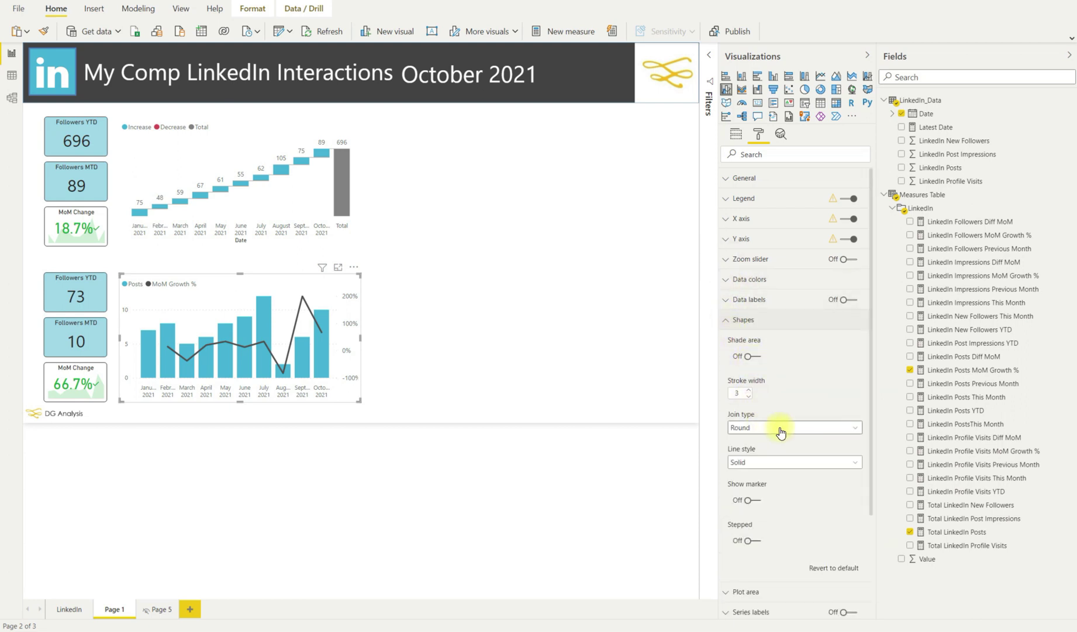
{"action": "left_click", "coordinate": [765, 462]}
{"action": "left_click", "coordinate": [762, 484]}
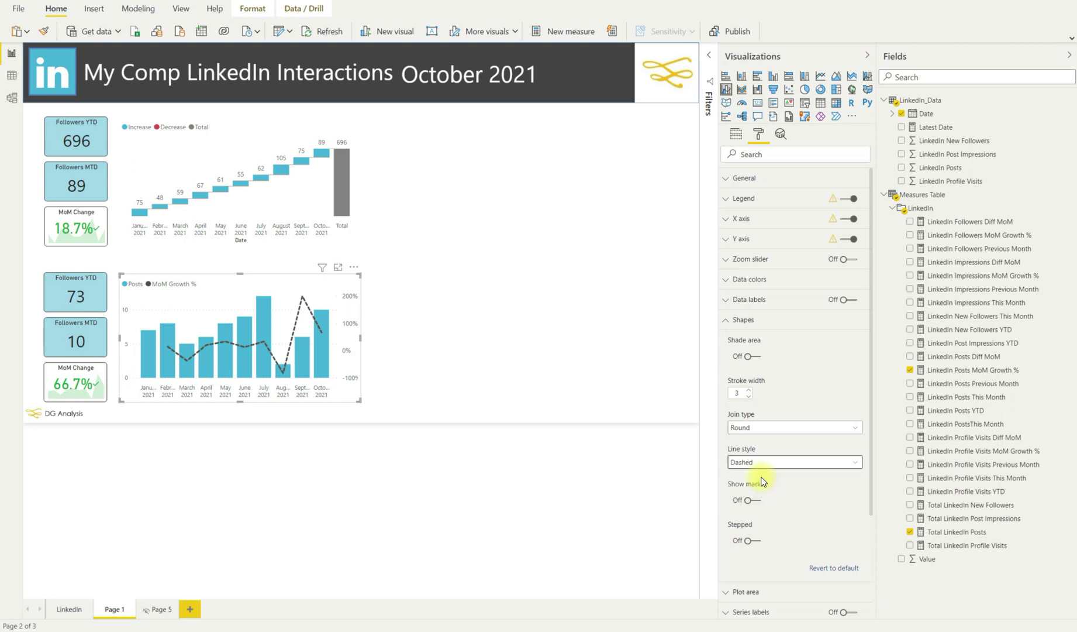
{"action": "left_click", "coordinate": [755, 500]}
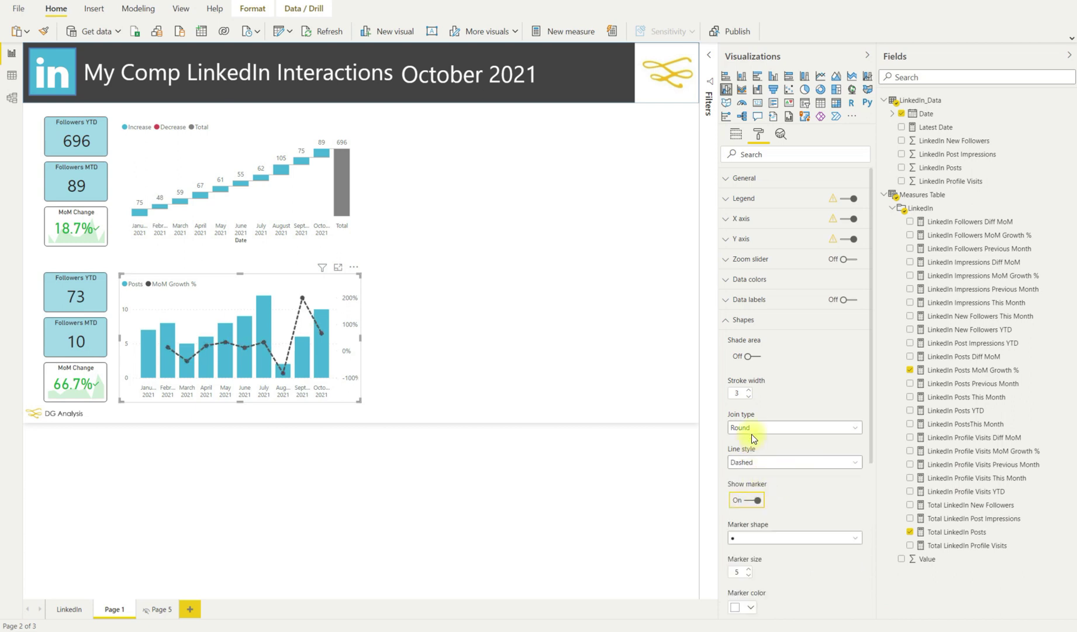
{"action": "left_click", "coordinate": [729, 321]}
Turn on data labels but hide them for the MoM Growth % series.
{"action": "left_click", "coordinate": [728, 299]}
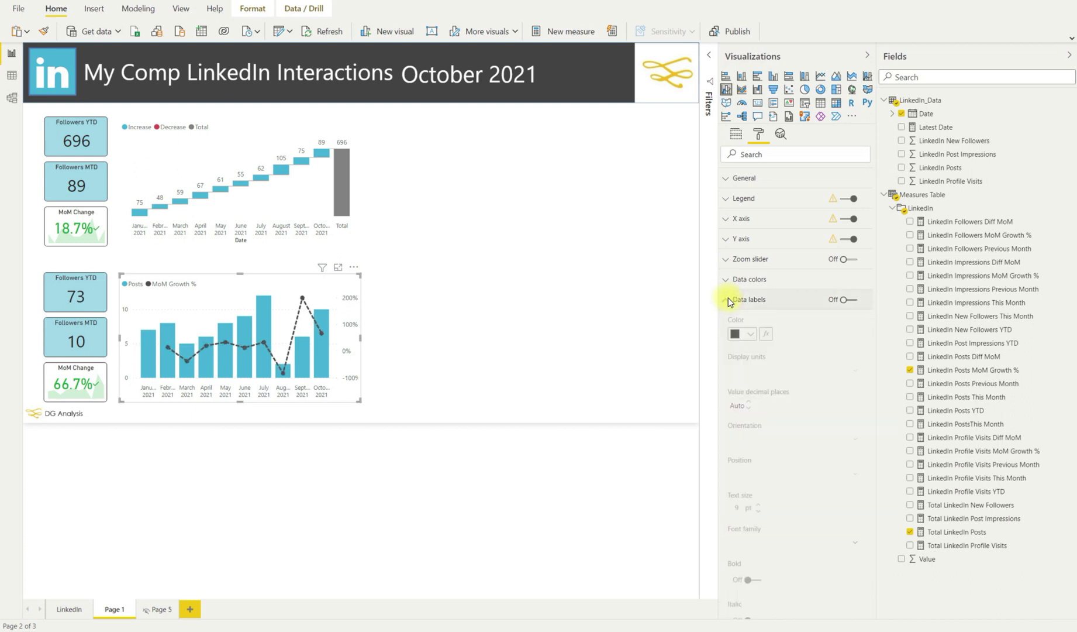
{"action": "left_click", "coordinate": [853, 300]}
{"action": "scroll", "coordinate": [877, 394], "scroll_direction": "down", "scroll_amount": 3}
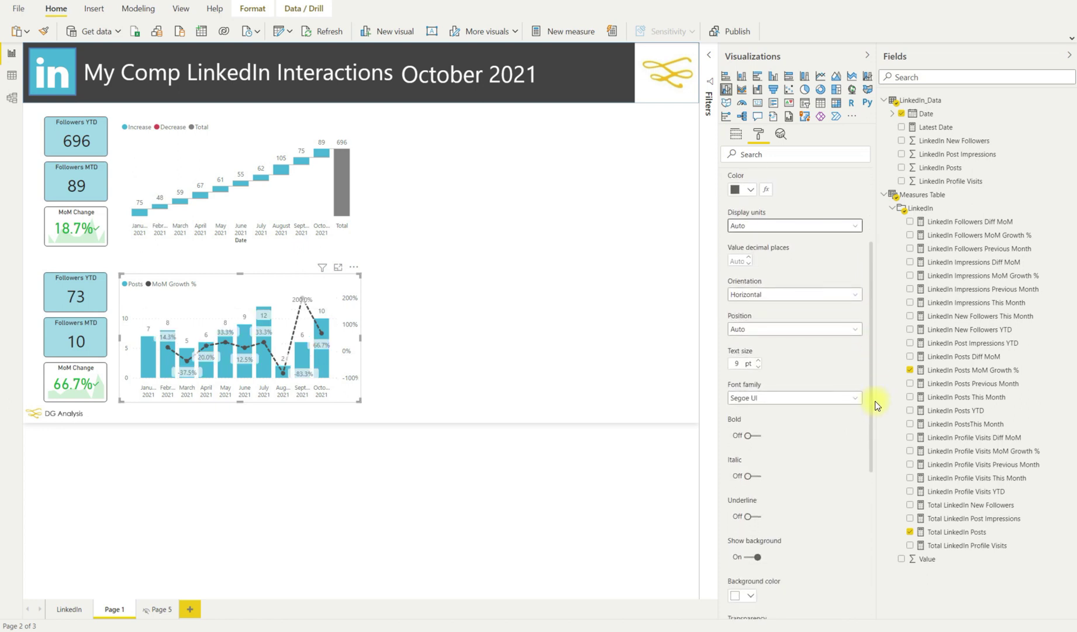
{"action": "scroll", "coordinate": [876, 409], "scroll_direction": "down", "scroll_amount": 6}
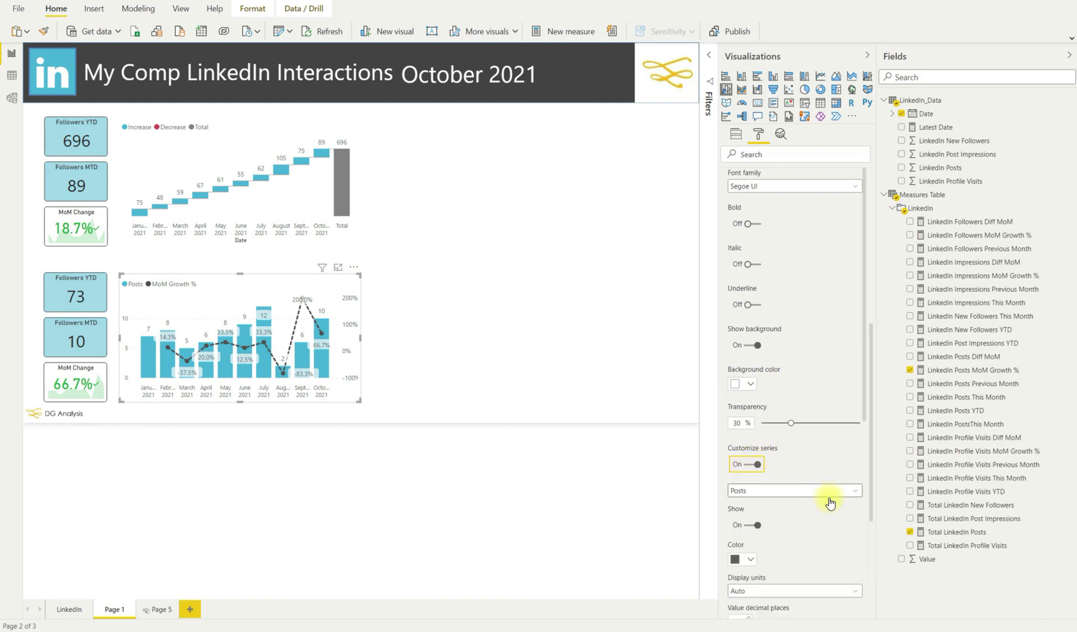
{"action": "left_click", "coordinate": [799, 490]}
{"action": "left_click", "coordinate": [760, 509]}
{"action": "left_click", "coordinate": [753, 525]}
{"action": "left_click", "coordinate": [816, 498]}
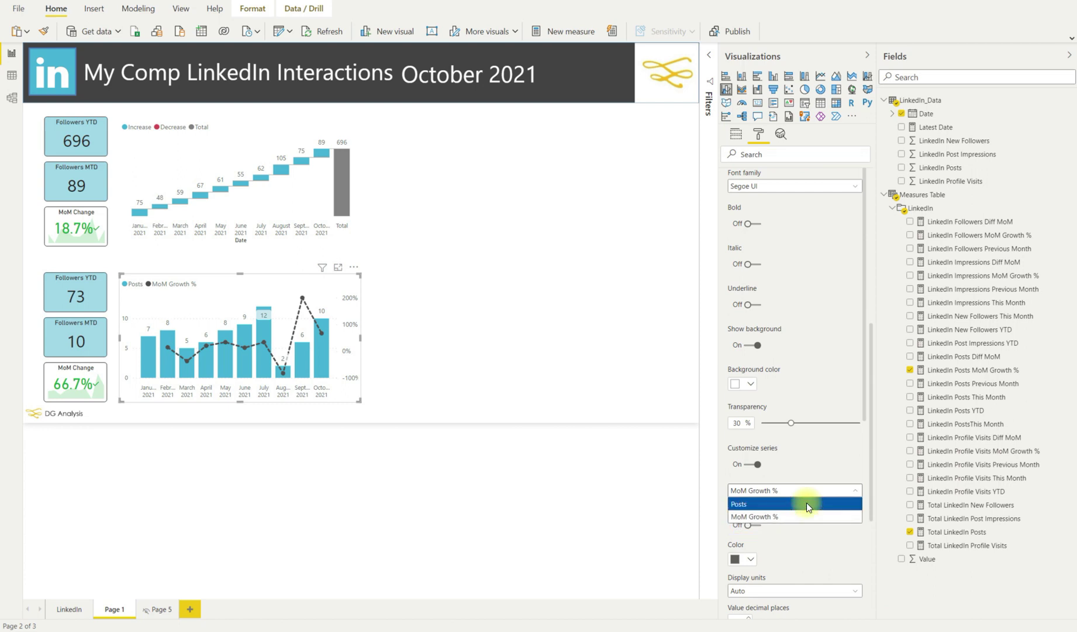
{"action": "left_click", "coordinate": [807, 503]}
{"action": "left_click", "coordinate": [751, 385]}
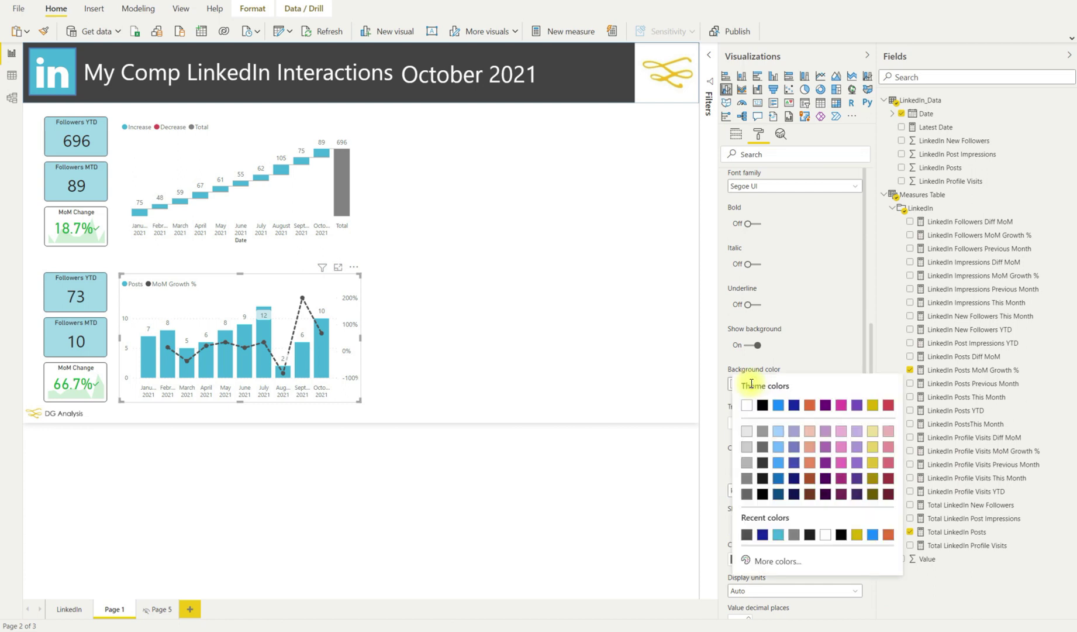
{"action": "left_click", "coordinate": [798, 358]}
{"action": "scroll", "coordinate": [750, 348], "scroll_direction": "up", "scroll_amount": 10}
{"action": "left_click", "coordinate": [726, 266]}
{"action": "left_click", "coordinate": [410, 345]}
On the LinkedIn page, inspect the waterfall, impressions and profile visits visuals and the followers icon.
{"action": "left_click", "coordinate": [74, 610]}
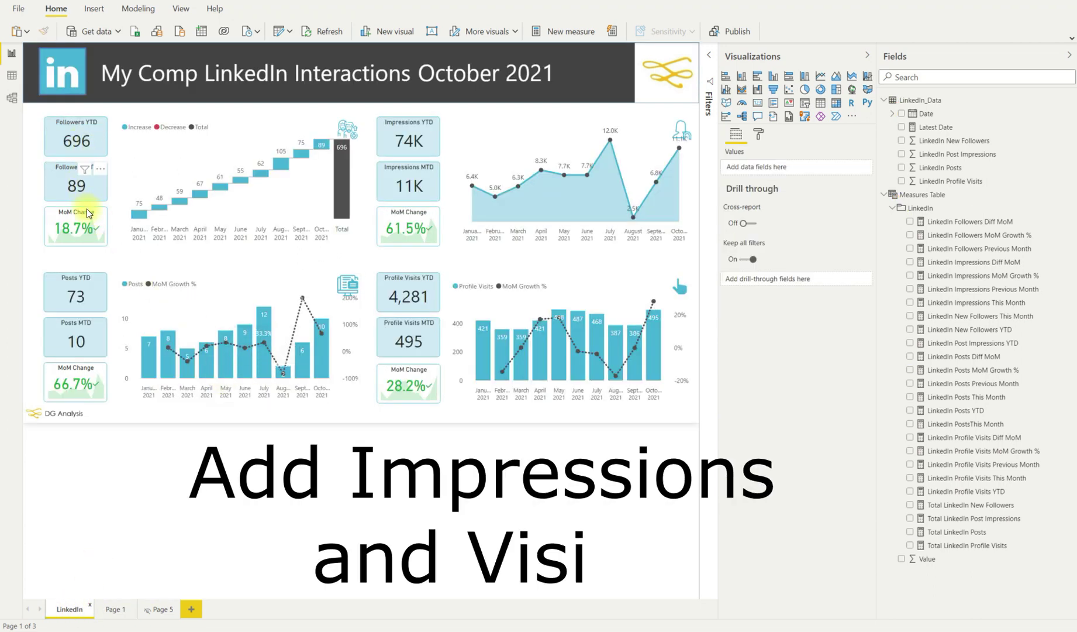
{"action": "left_click", "coordinate": [230, 133]}
{"action": "left_click", "coordinate": [419, 142]}
{"action": "left_click", "coordinate": [410, 185]}
{"action": "left_click", "coordinate": [408, 228]}
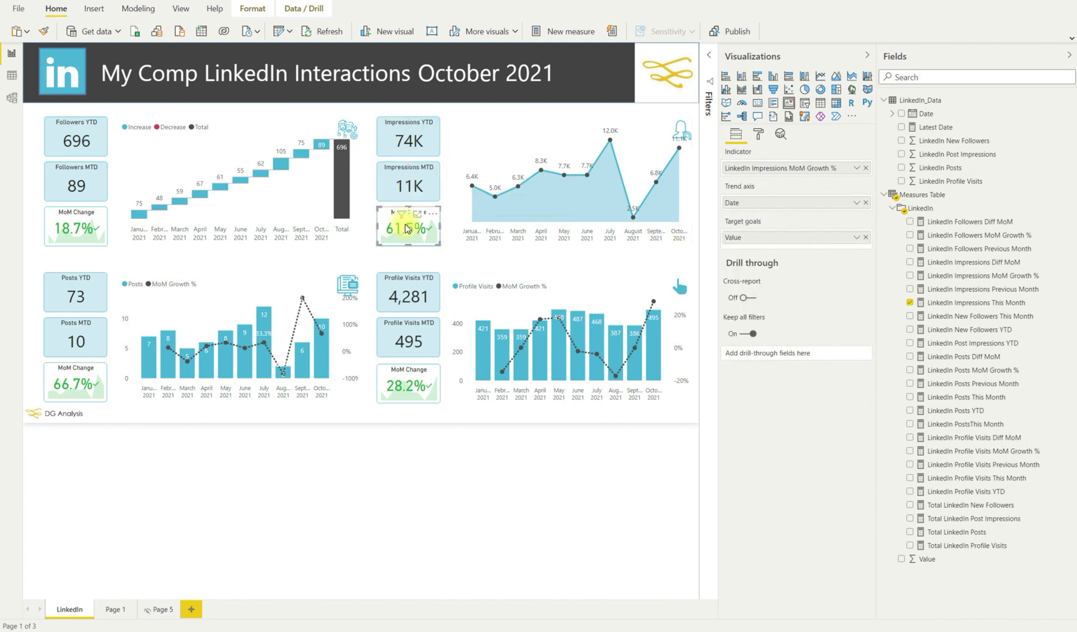
{"action": "left_click", "coordinate": [409, 332]}
{"action": "left_click", "coordinate": [594, 289]}
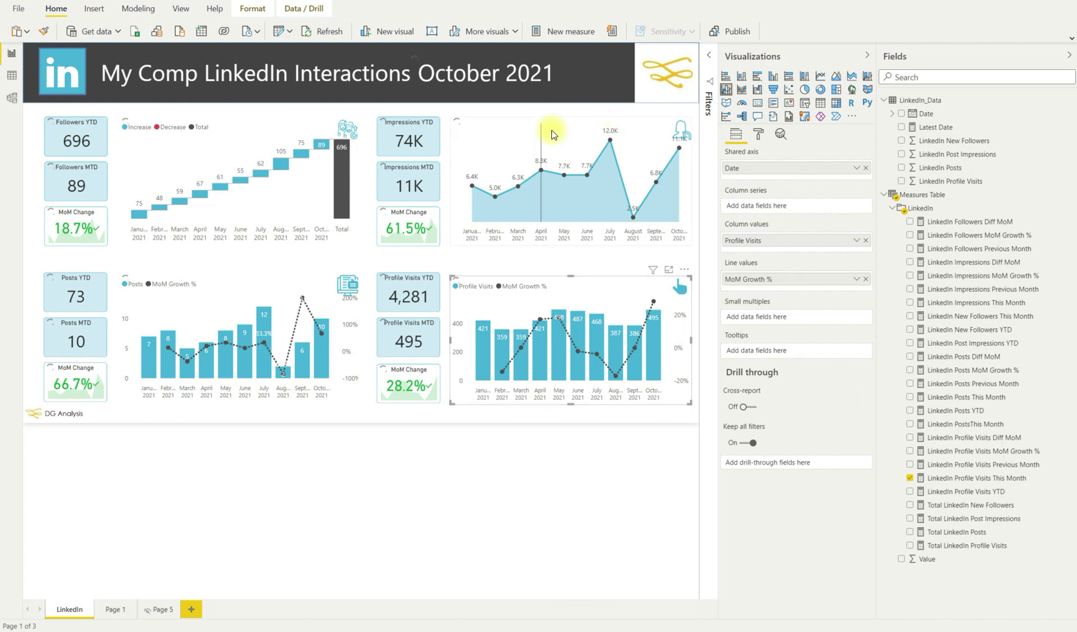
{"action": "left_click", "coordinate": [582, 192]}
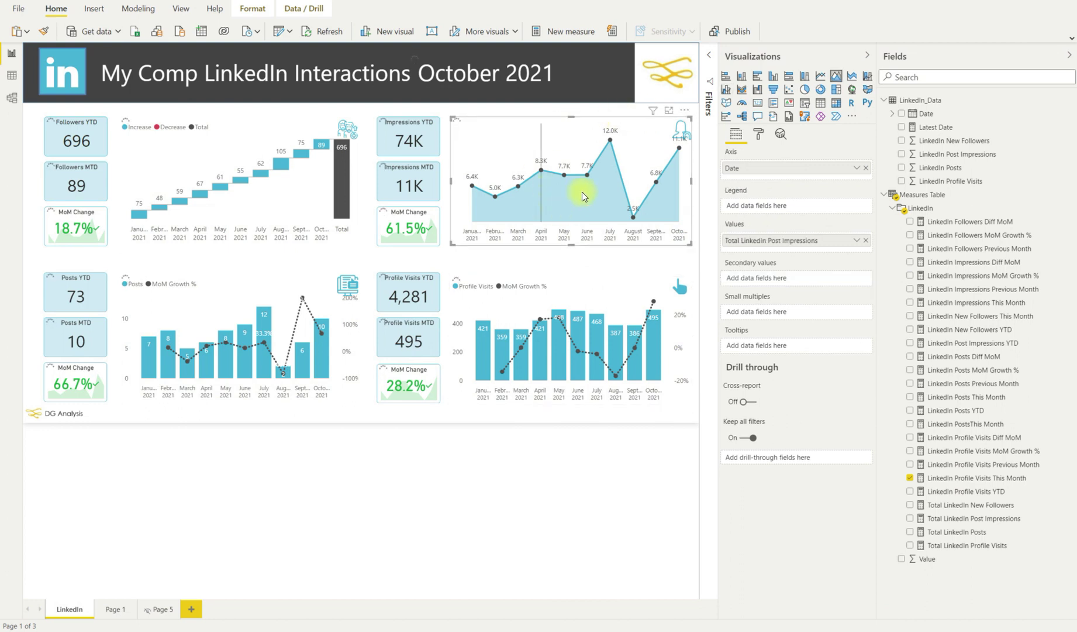
{"action": "left_click", "coordinate": [351, 134]}
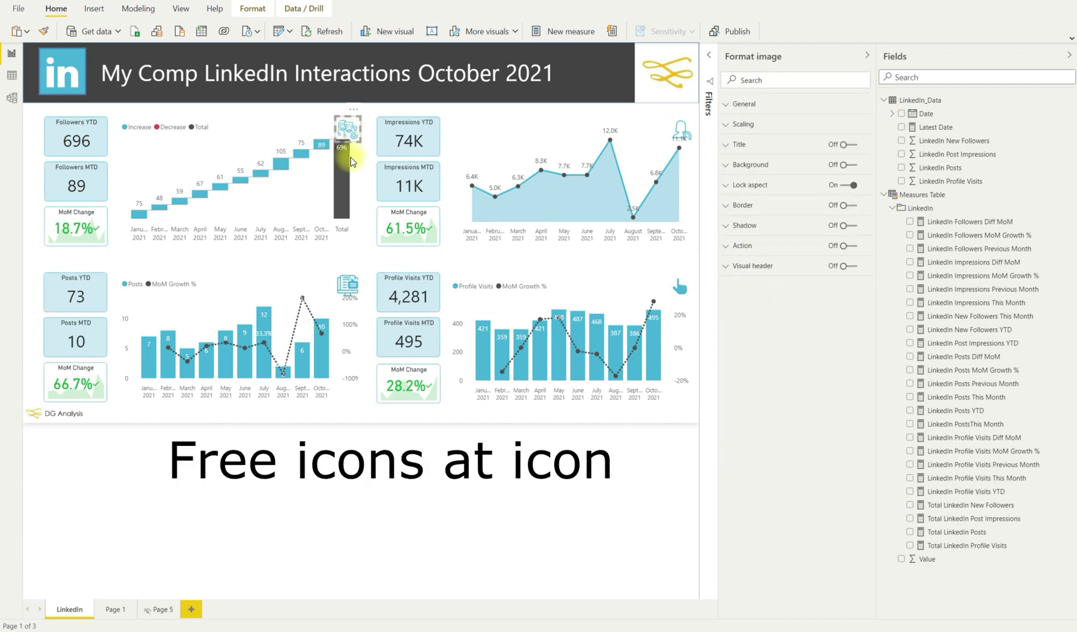
Inspect the posts chart's icon image, collapse the image format pane and search fields for 'follow'.
{"action": "left_click", "coordinate": [347, 290]}
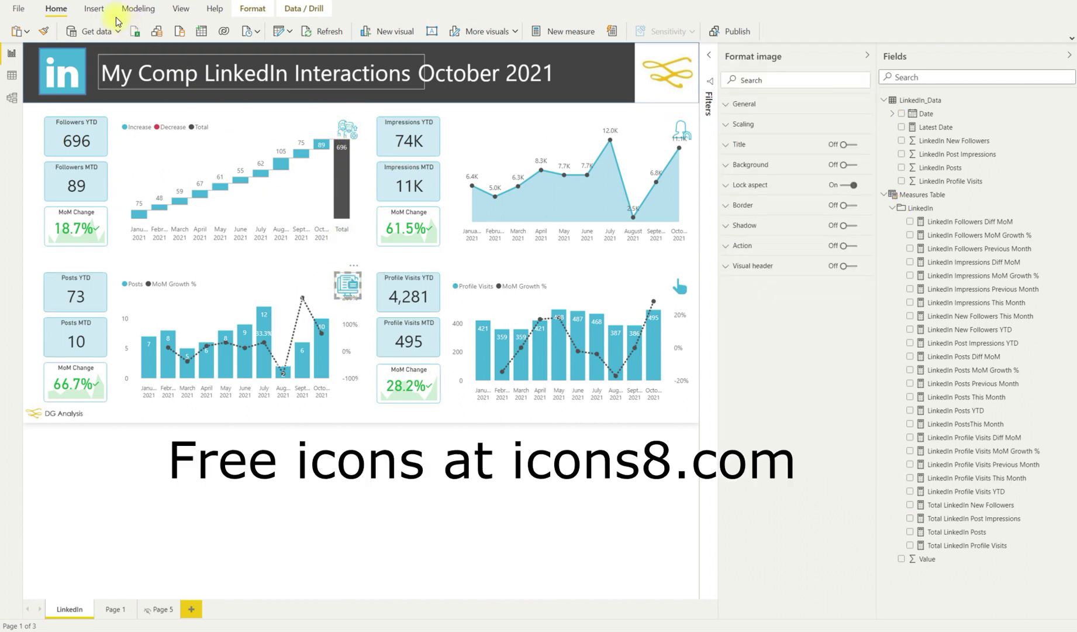
{"action": "left_click", "coordinate": [94, 9]}
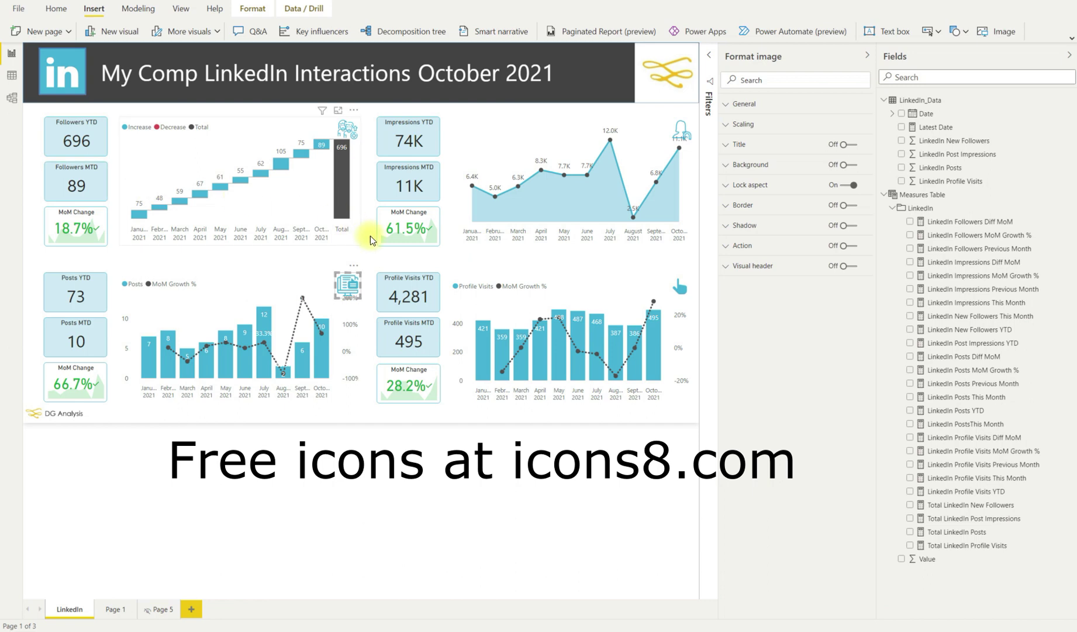
{"action": "left_click", "coordinate": [868, 56]}
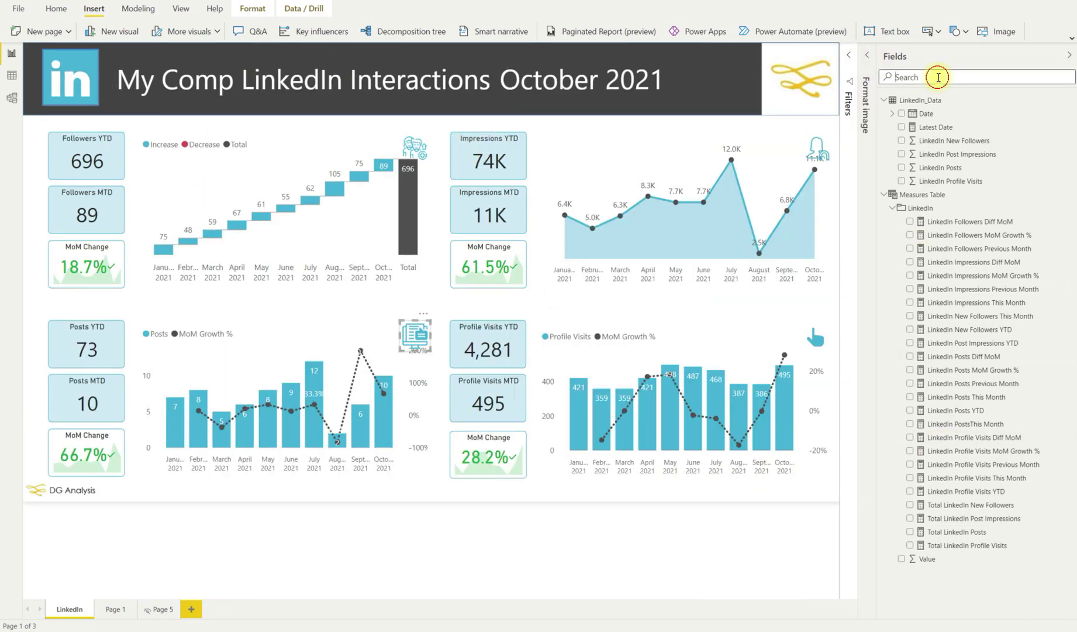
{"action": "type", "text": "followe"}
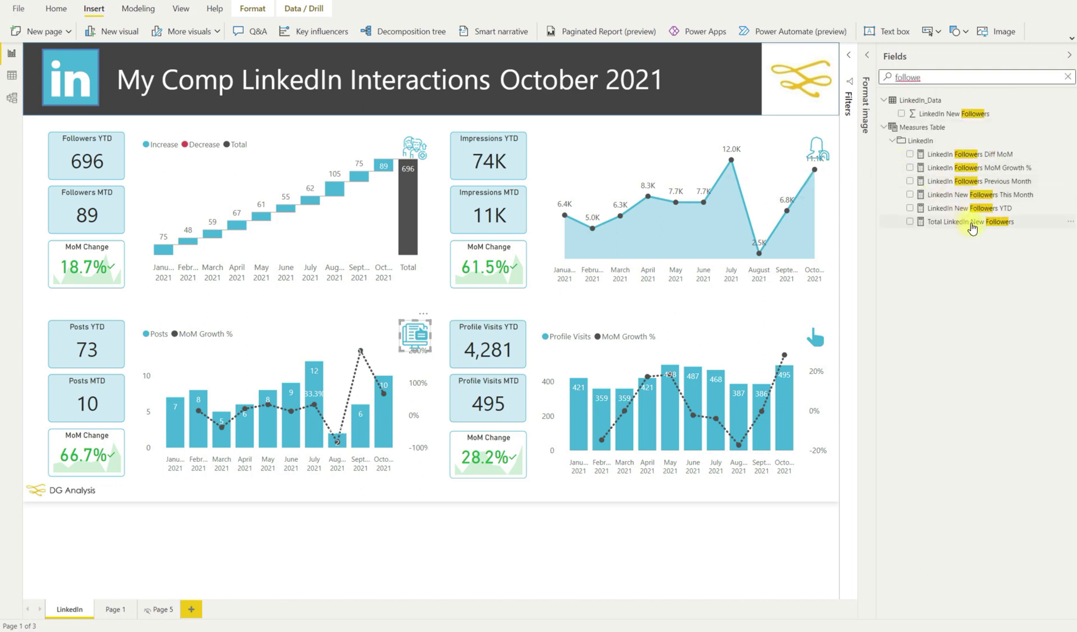
{"action": "left_click", "coordinate": [793, 500]}
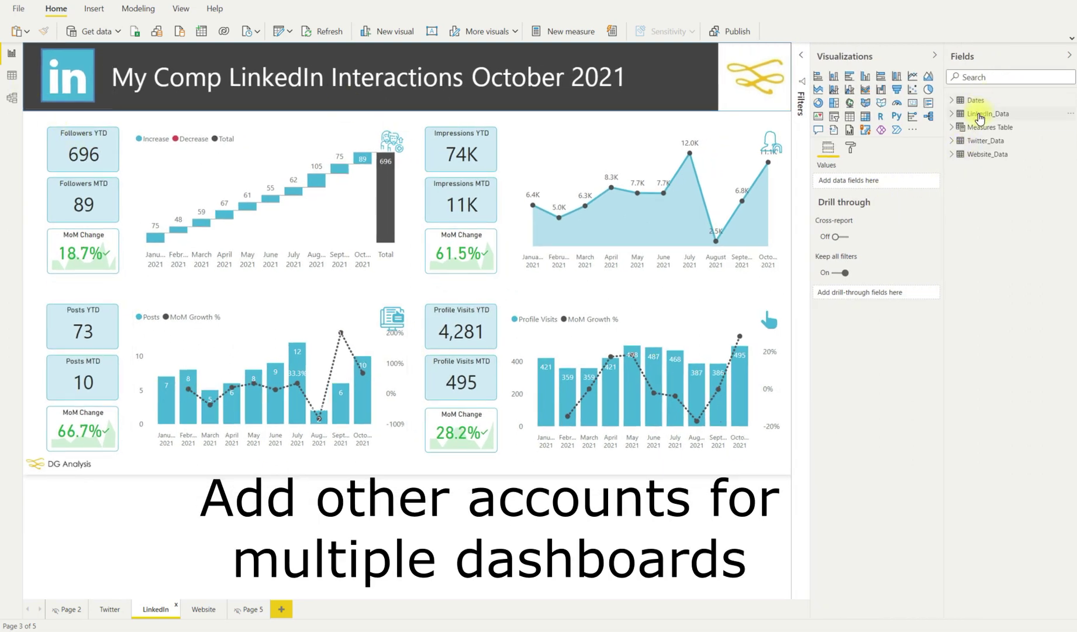
In Data view, browse Twitter_Data, Website_Data and the Measures Table folders with a widened field list.
{"action": "left_click", "coordinate": [12, 75]}
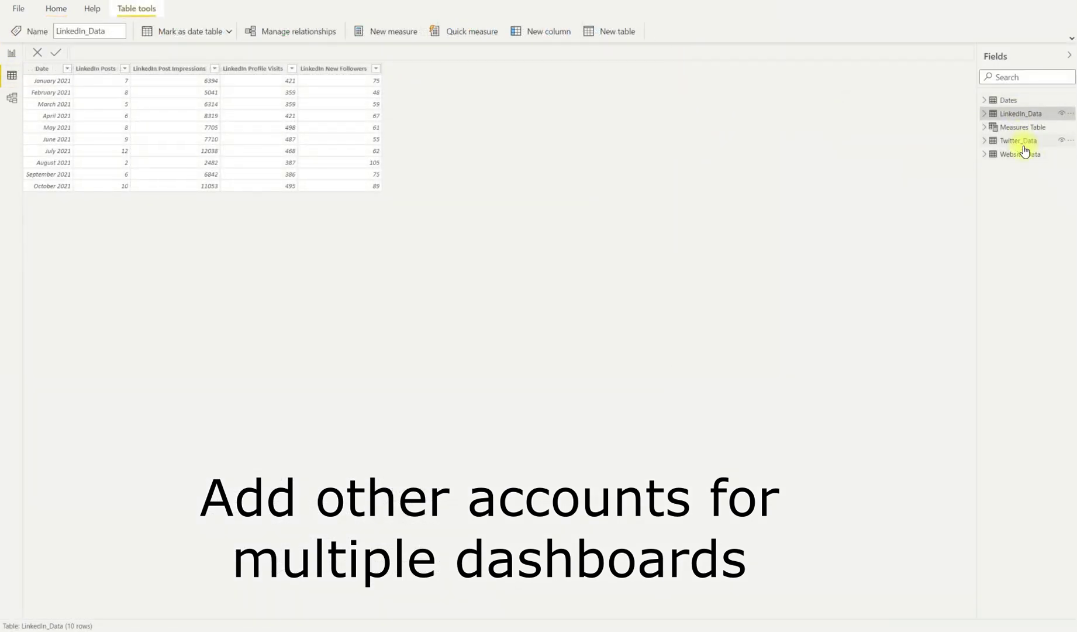
{"action": "left_click", "coordinate": [1018, 144]}
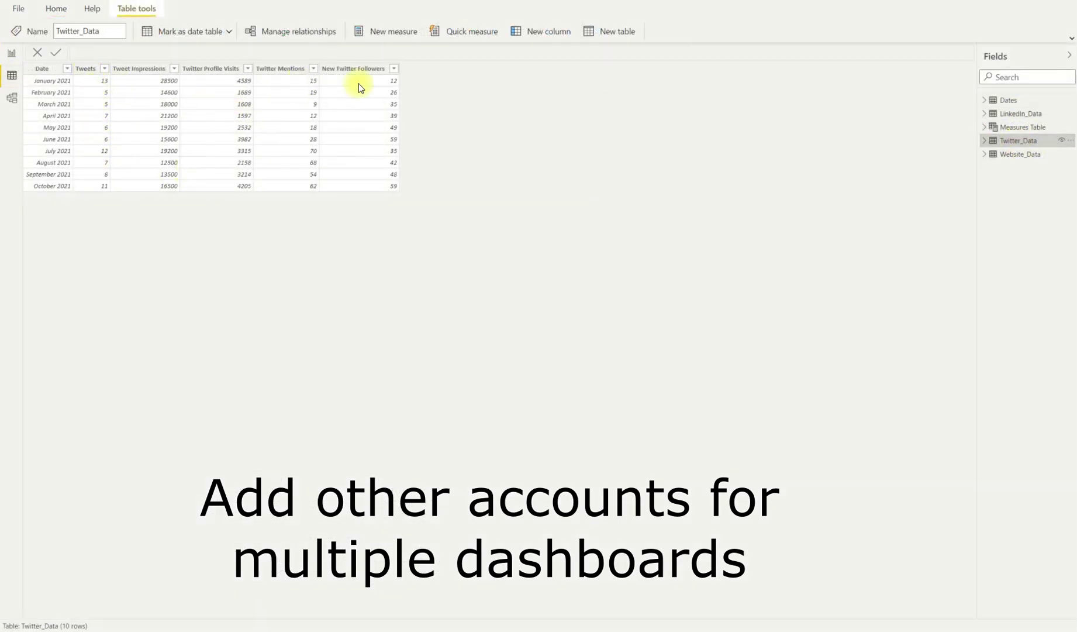
{"action": "left_click", "coordinate": [1021, 153]}
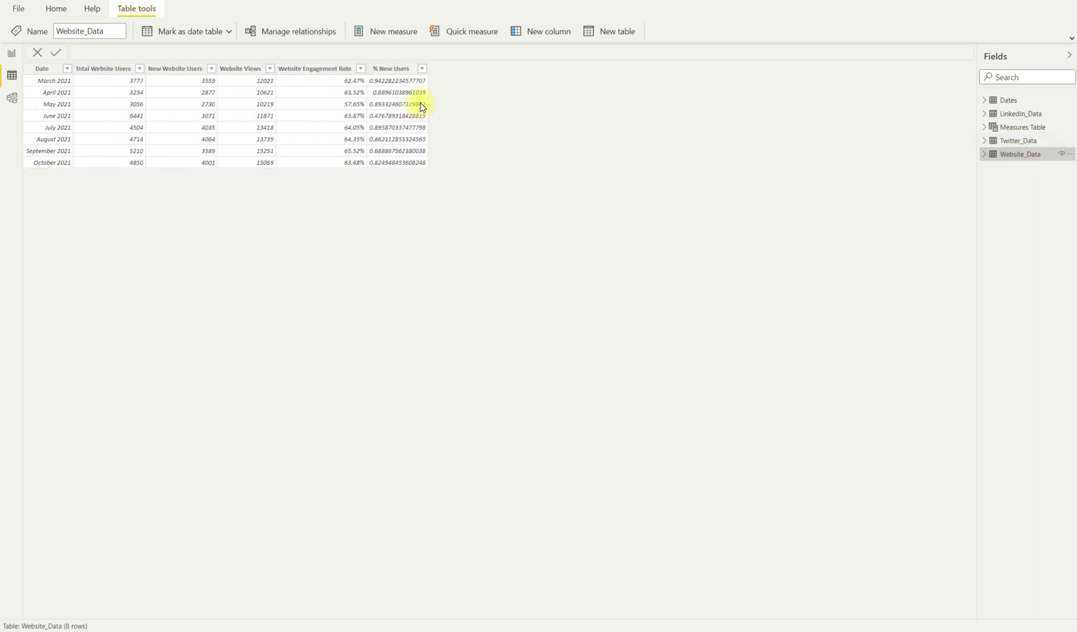
{"action": "left_click", "coordinate": [1010, 129]}
{"action": "left_click", "coordinate": [985, 127]}
{"action": "left_click", "coordinate": [993, 141]}
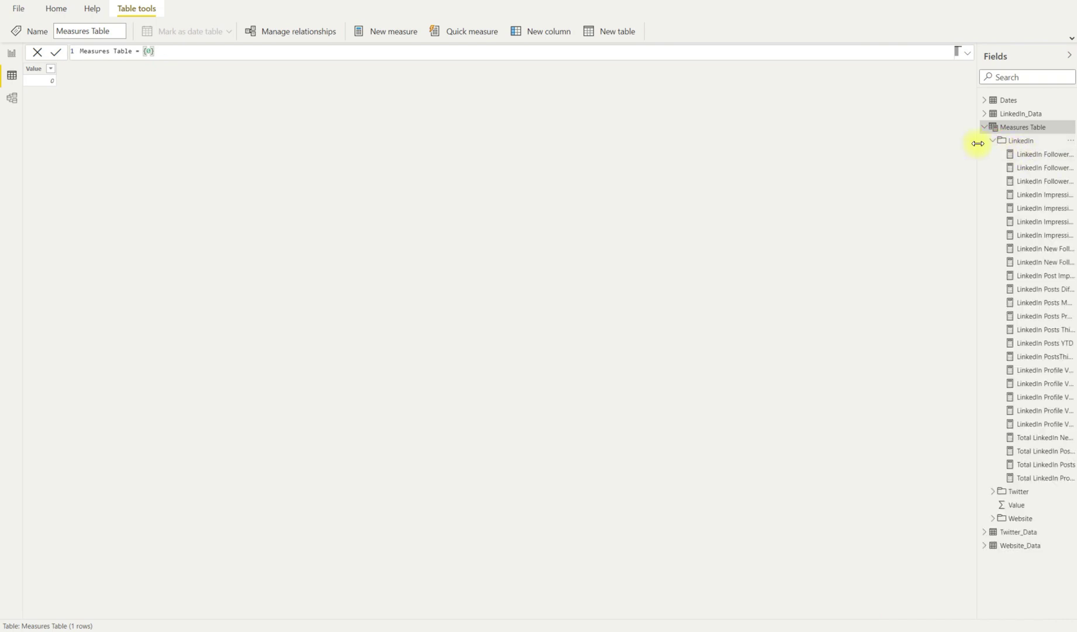
{"action": "left_click_drag", "start_coordinate": [978, 147], "coordinate": [848, 158]}
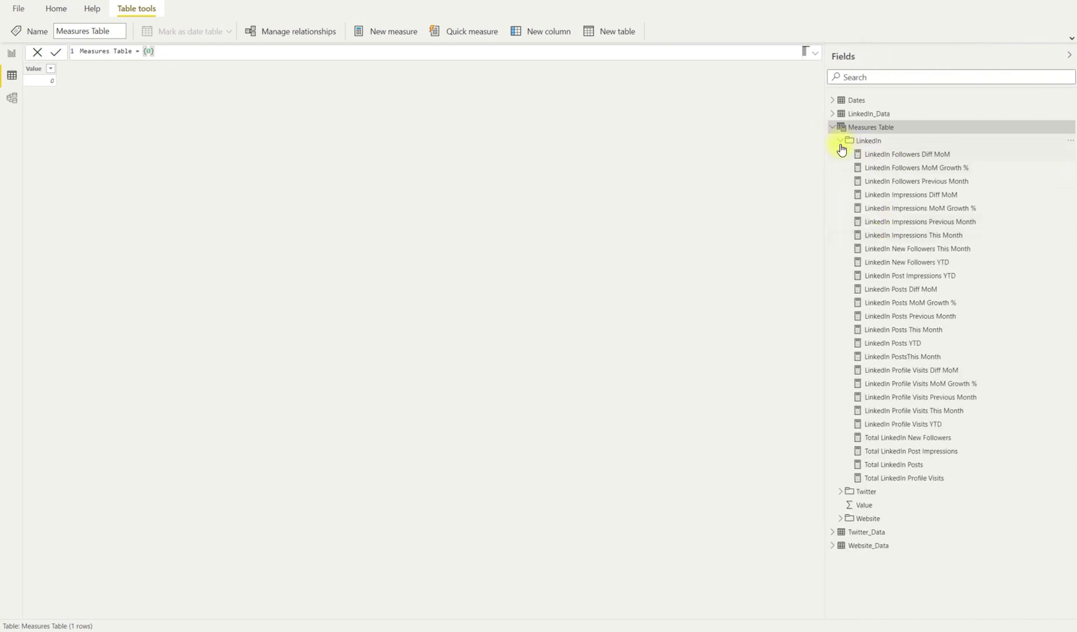
{"action": "left_click", "coordinate": [841, 141]}
{"action": "left_click", "coordinate": [841, 155]}
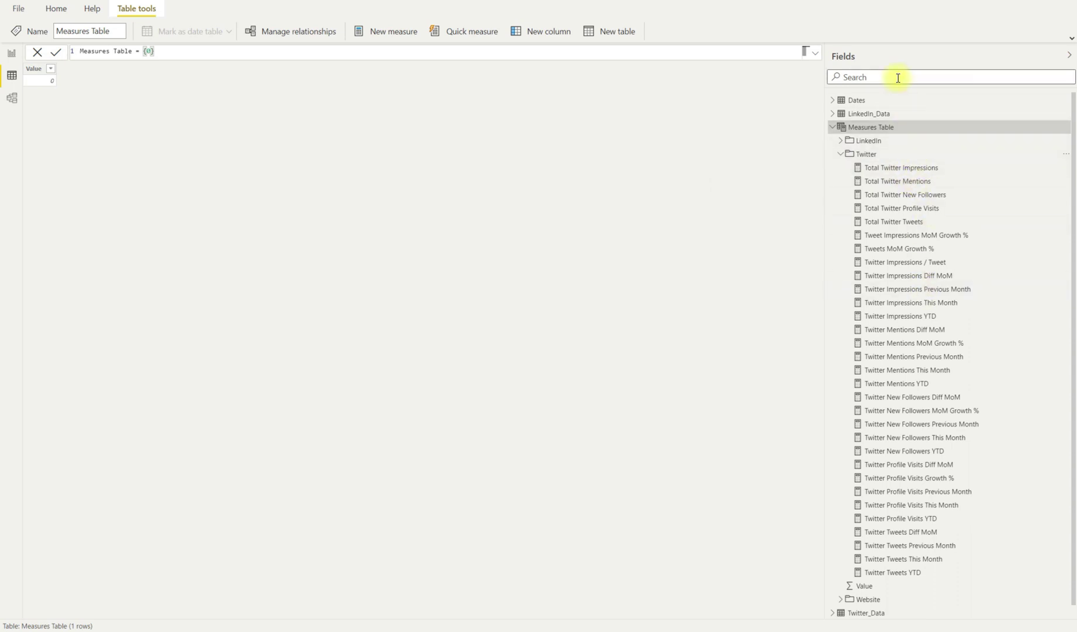
Filter fields for 'follo' and review each Twitter New Followers measure formula.
{"action": "type", "text": "follo"}
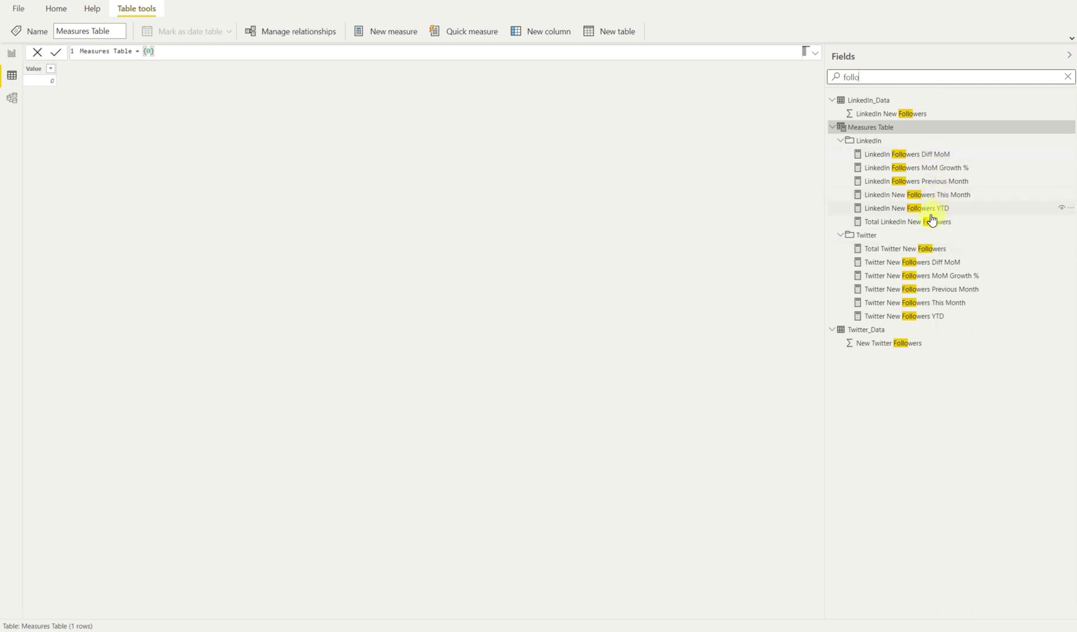
{"action": "left_click", "coordinate": [929, 223]}
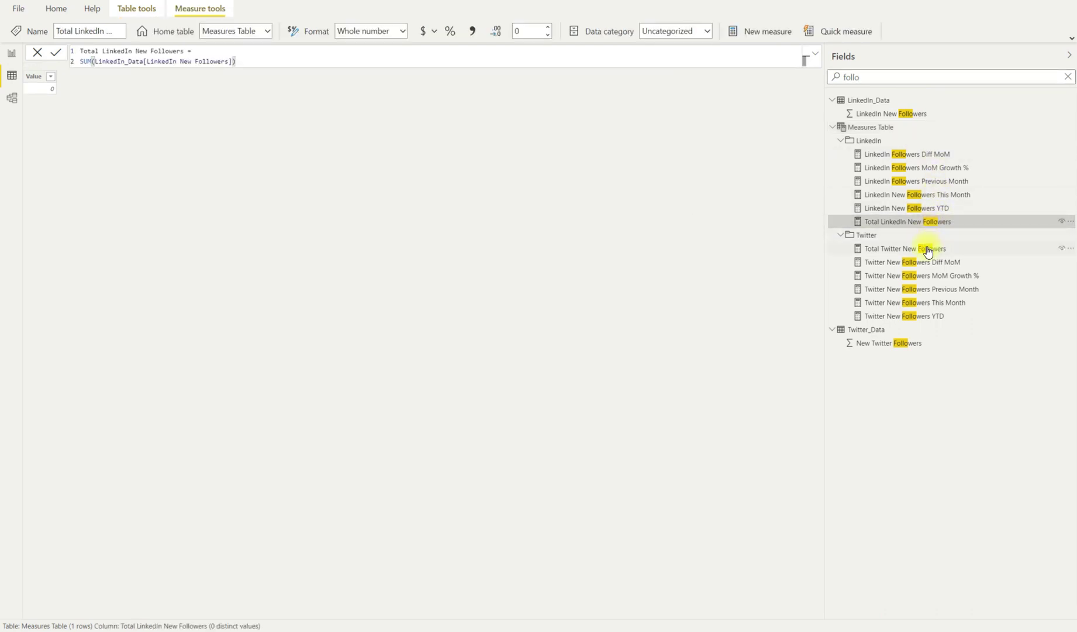
{"action": "left_click", "coordinate": [929, 249]}
{"action": "left_click", "coordinate": [932, 263]}
{"action": "left_click", "coordinate": [933, 276]}
{"action": "left_click", "coordinate": [935, 289]}
{"action": "left_click", "coordinate": [934, 303]}
{"action": "left_click", "coordinate": [934, 316]}
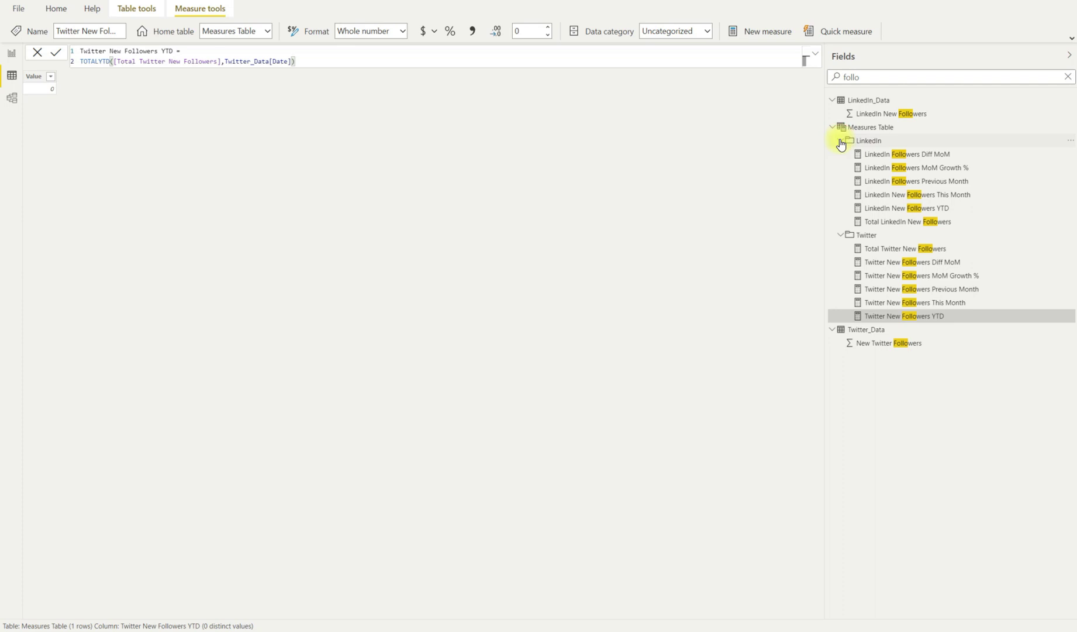
Clear the search, browse the LinkedIn and Website measure folders, and return to the report.
{"action": "left_click_drag", "start_coordinate": [857, 74], "coordinate": [830, 73]}
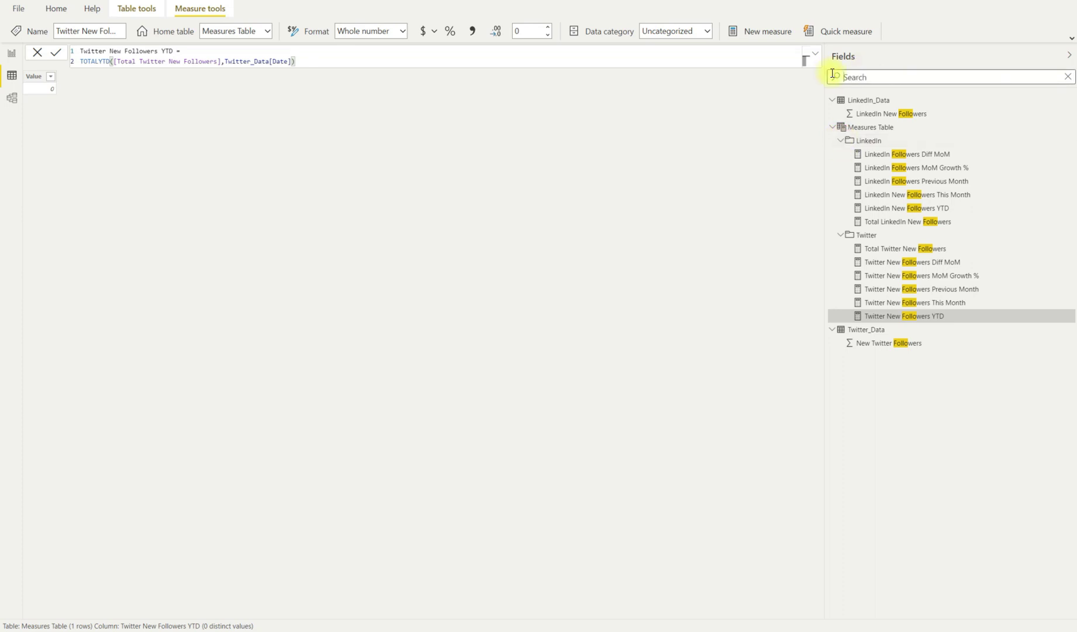
{"action": "left_click", "coordinate": [842, 140]}
{"action": "scroll", "coordinate": [930, 409], "scroll_direction": "down", "scroll_amount": 6}
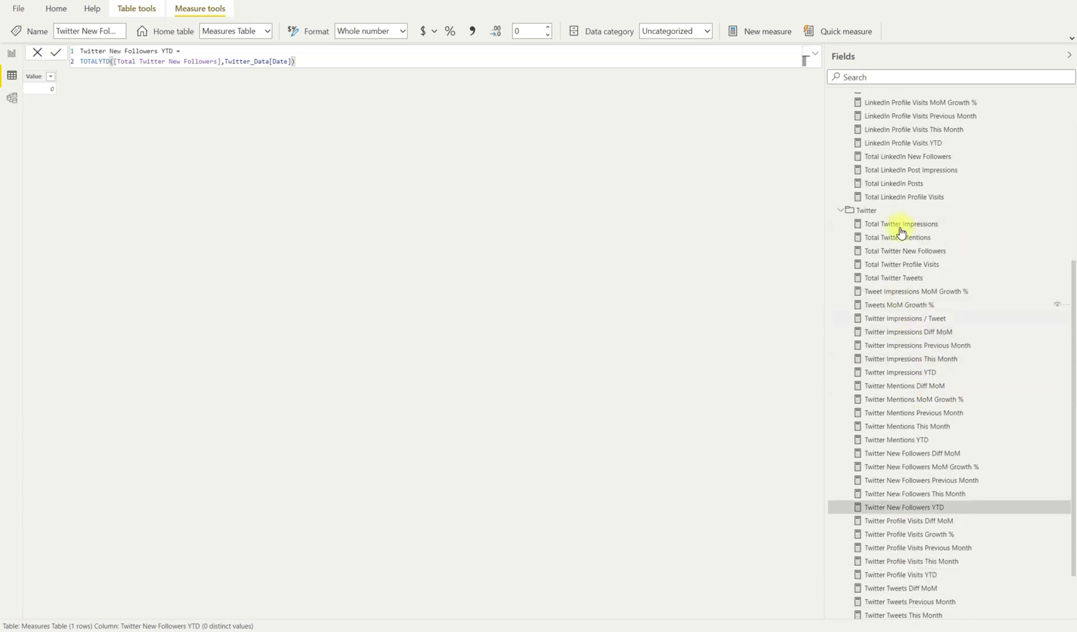
{"action": "scroll", "coordinate": [901, 420], "scroll_direction": "down", "scroll_amount": 3}
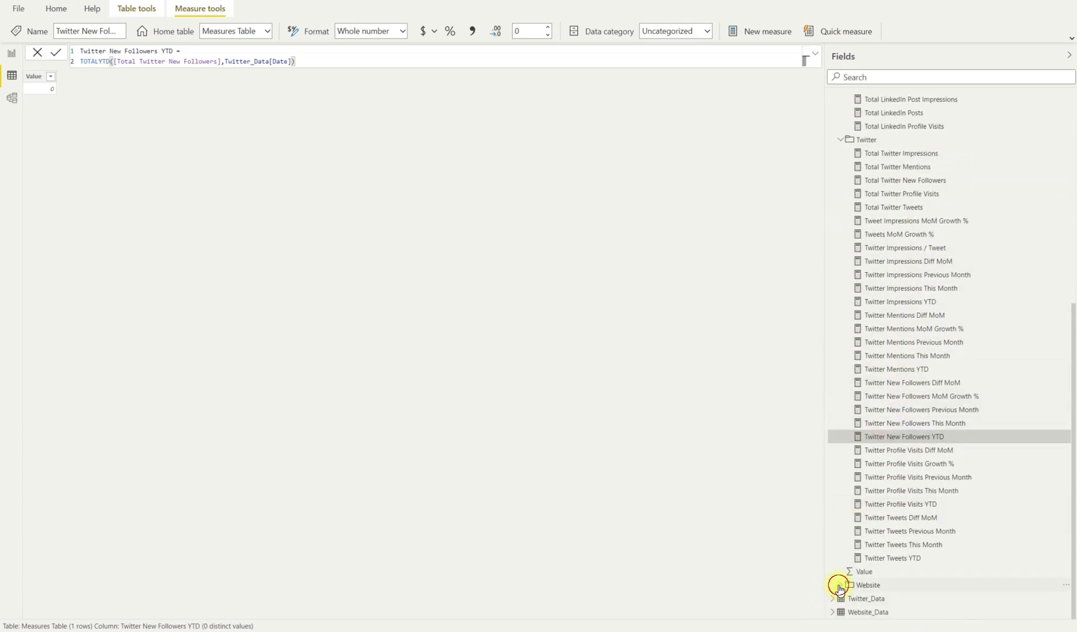
{"action": "left_click", "coordinate": [840, 584]}
{"action": "scroll", "coordinate": [900, 418], "scroll_direction": "down", "scroll_amount": 7}
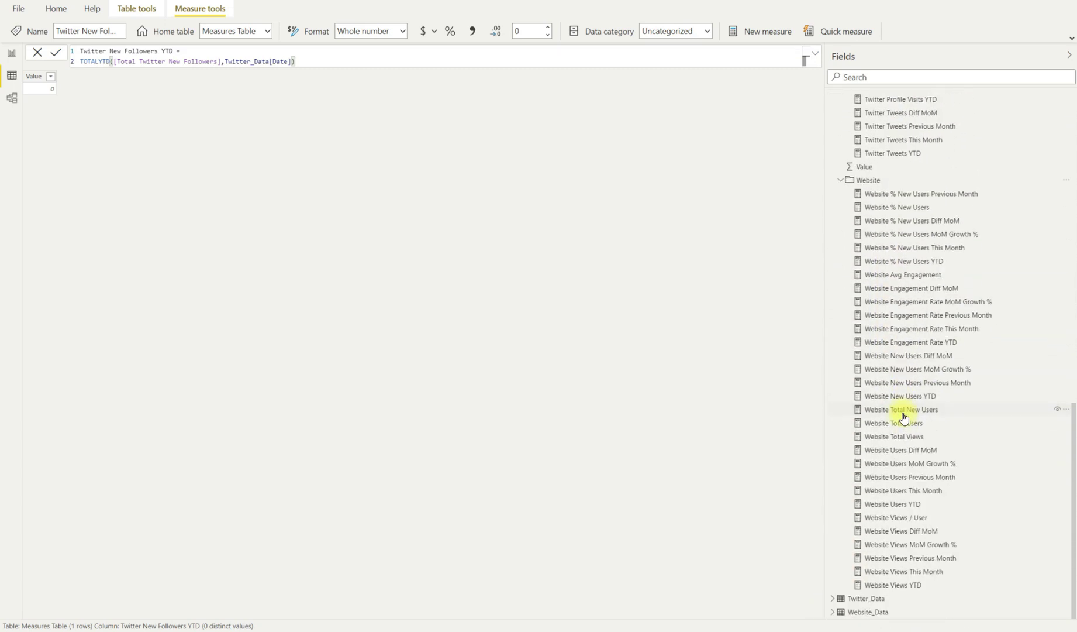
{"action": "scroll", "coordinate": [903, 419], "scroll_direction": "up", "scroll_amount": 15}
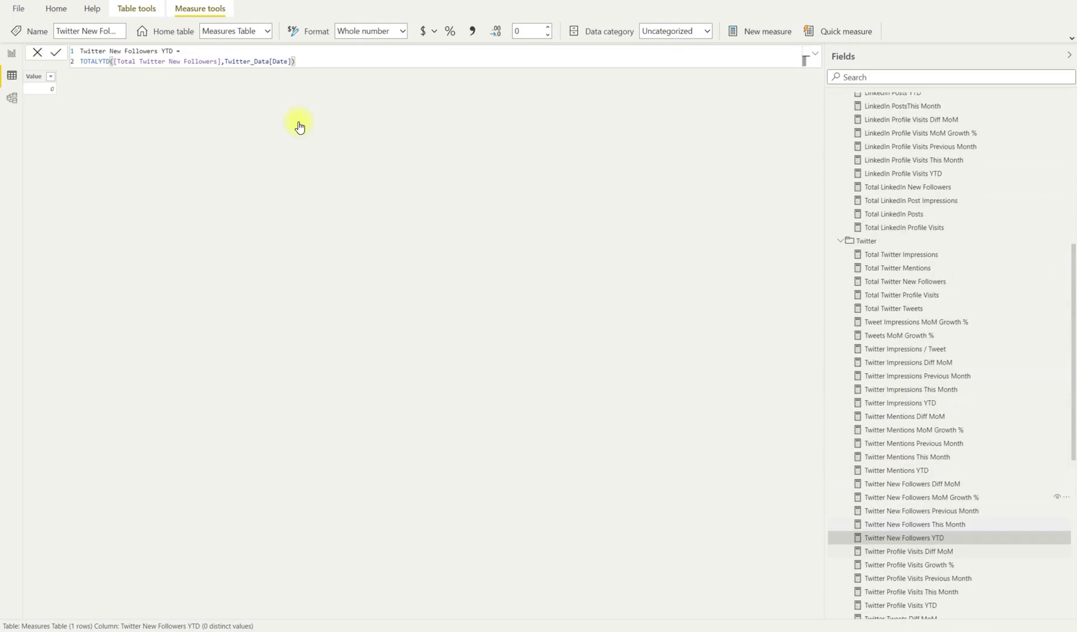
{"action": "left_click", "coordinate": [11, 57]}
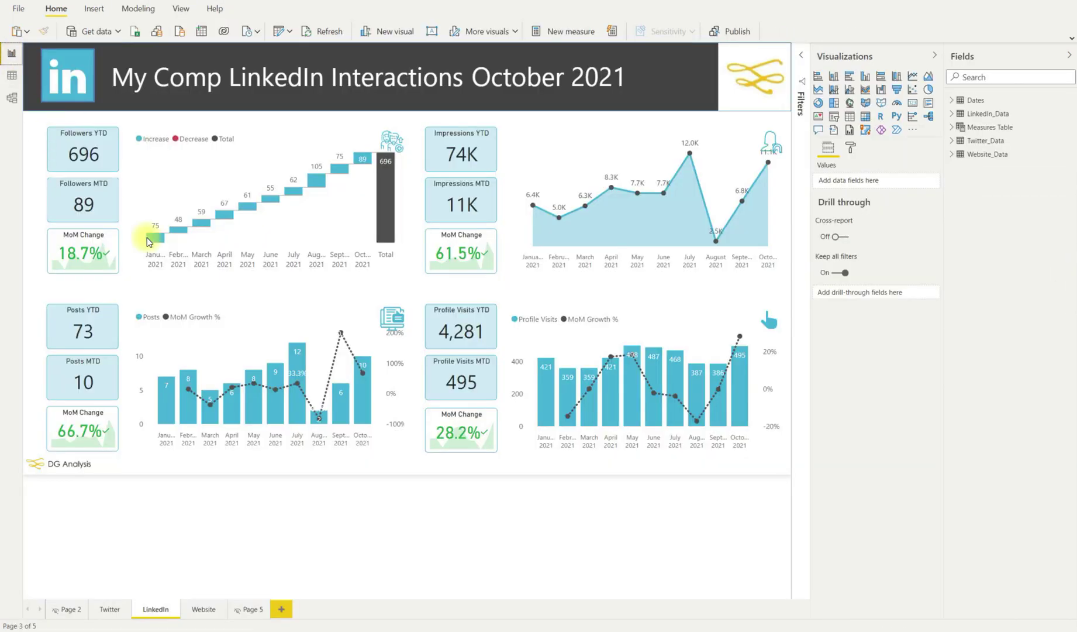
On the Twitter page, inspect the Impressions YTD card, impressions MoM Change card and impressions area chart fields.
{"action": "left_click", "coordinate": [110, 610]}
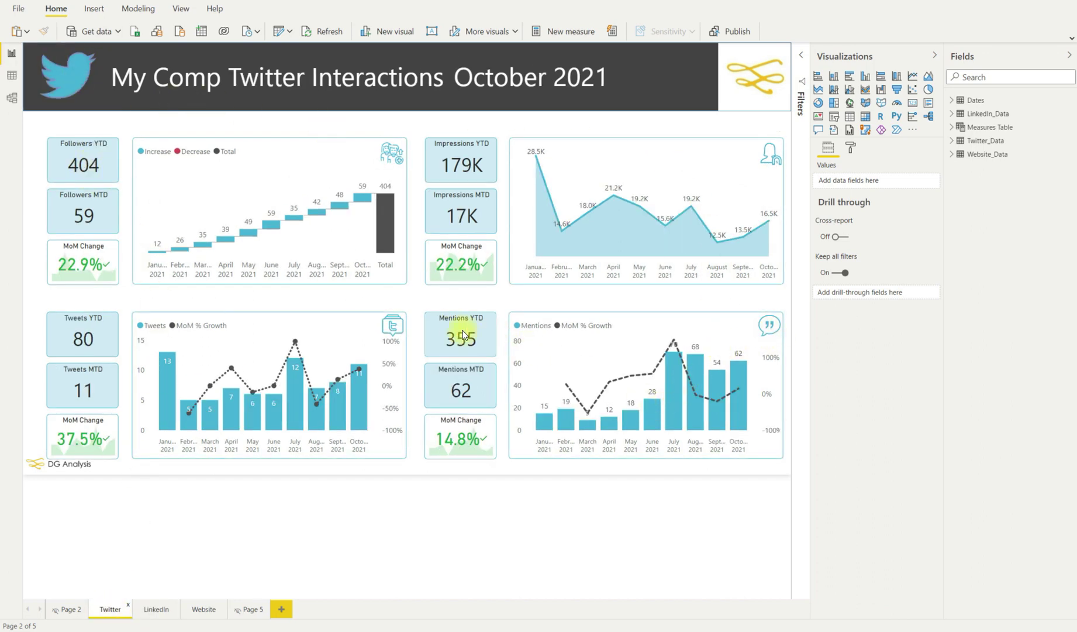
{"action": "left_click", "coordinate": [458, 166]}
{"action": "left_click", "coordinate": [953, 130]}
{"action": "left_click", "coordinate": [959, 154]}
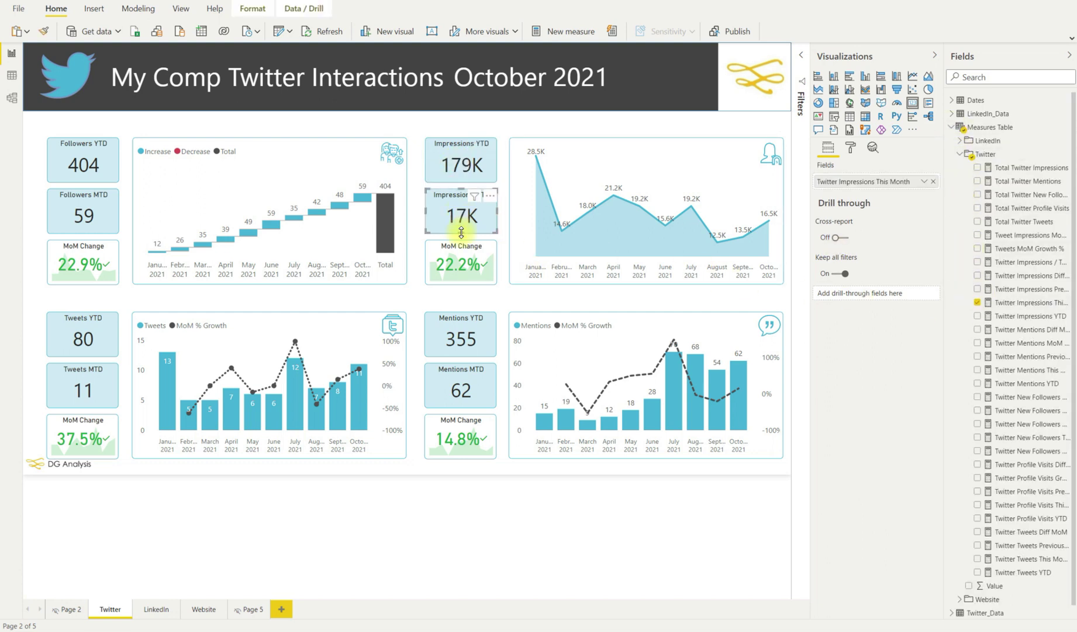
{"action": "left_click", "coordinate": [471, 266]}
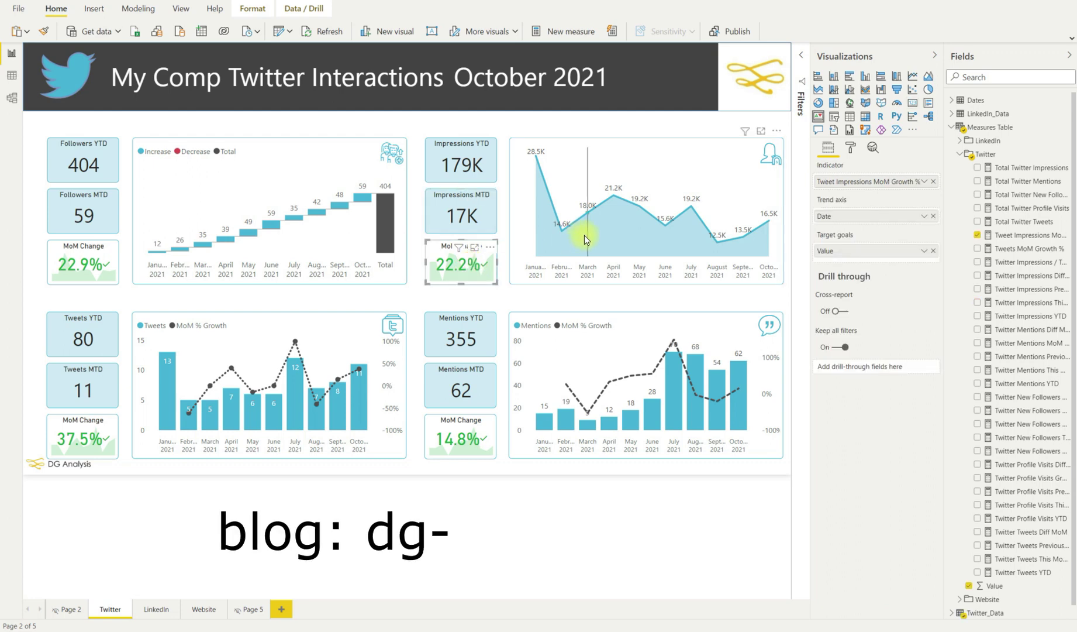
{"action": "left_click", "coordinate": [522, 212]}
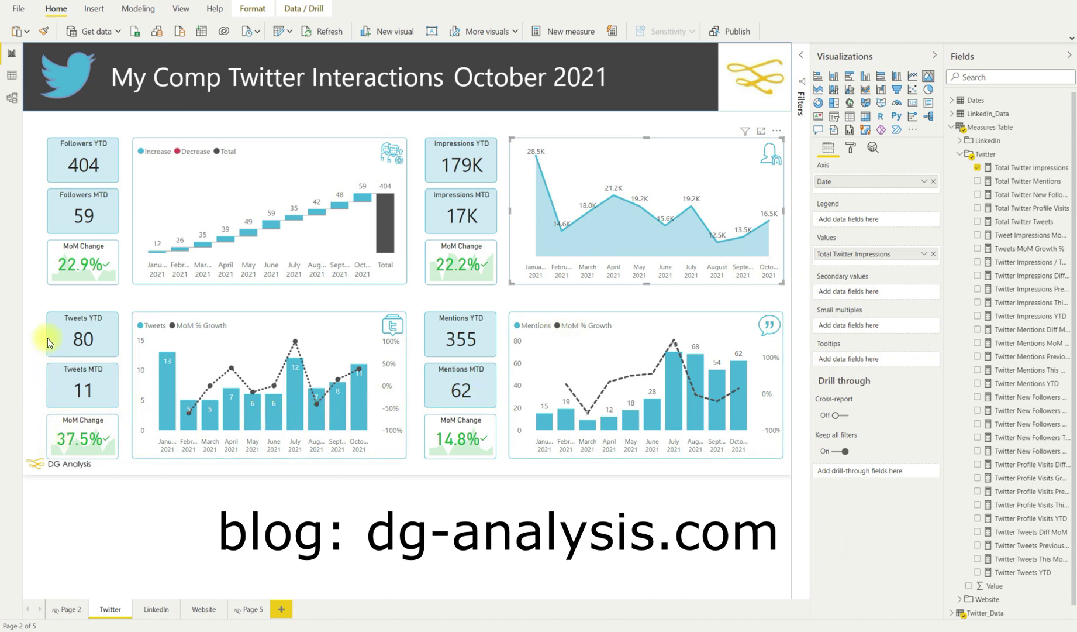
On the Website page, inspect the New Users and Total Users chart and the engagement area chart.
{"action": "left_click", "coordinate": [202, 611]}
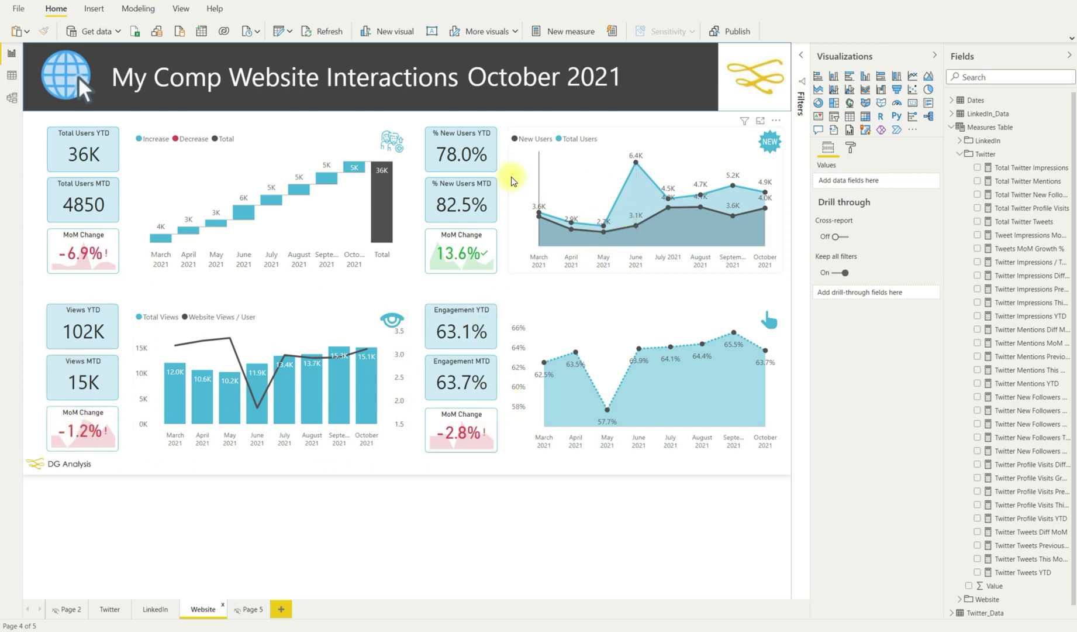
{"action": "left_click", "coordinate": [636, 196]}
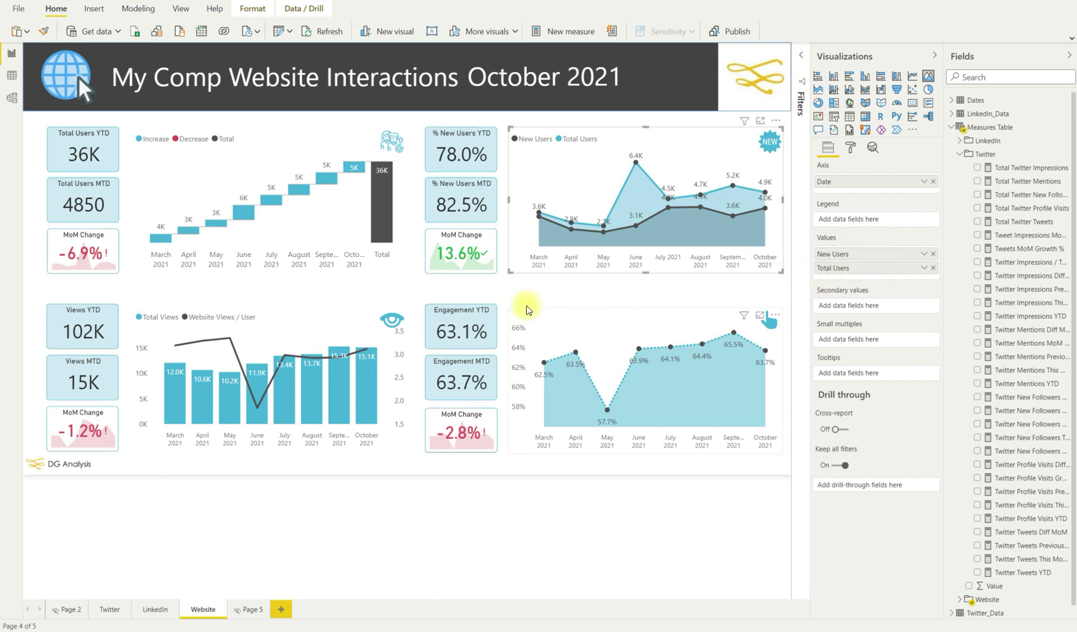
{"action": "left_click", "coordinate": [517, 319]}
{"action": "left_click", "coordinate": [513, 244]}
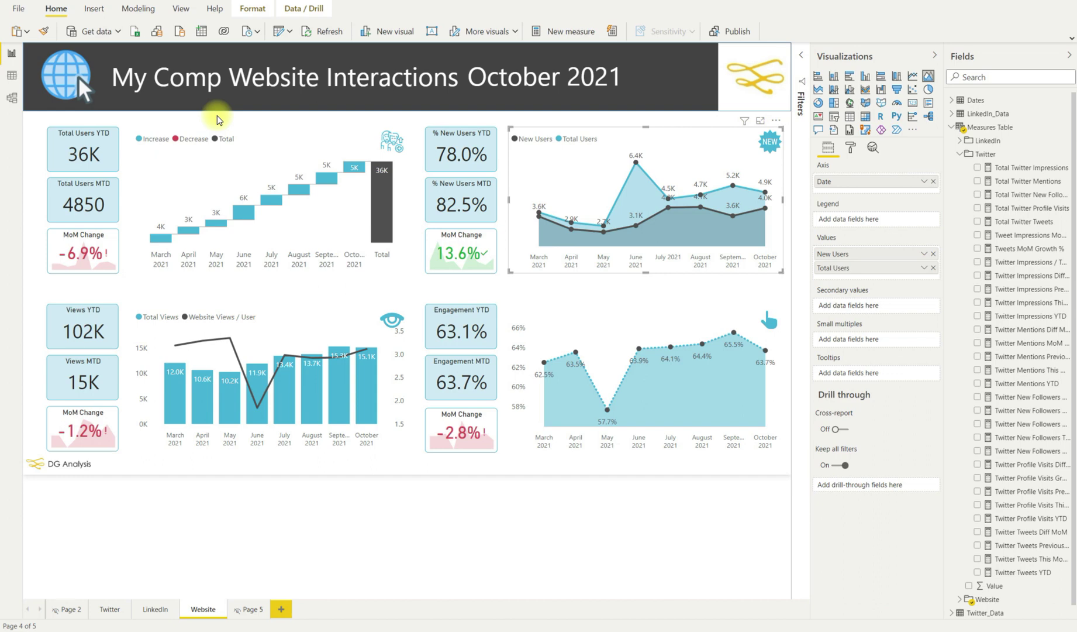
{"action": "left_click", "coordinate": [959, 154]}
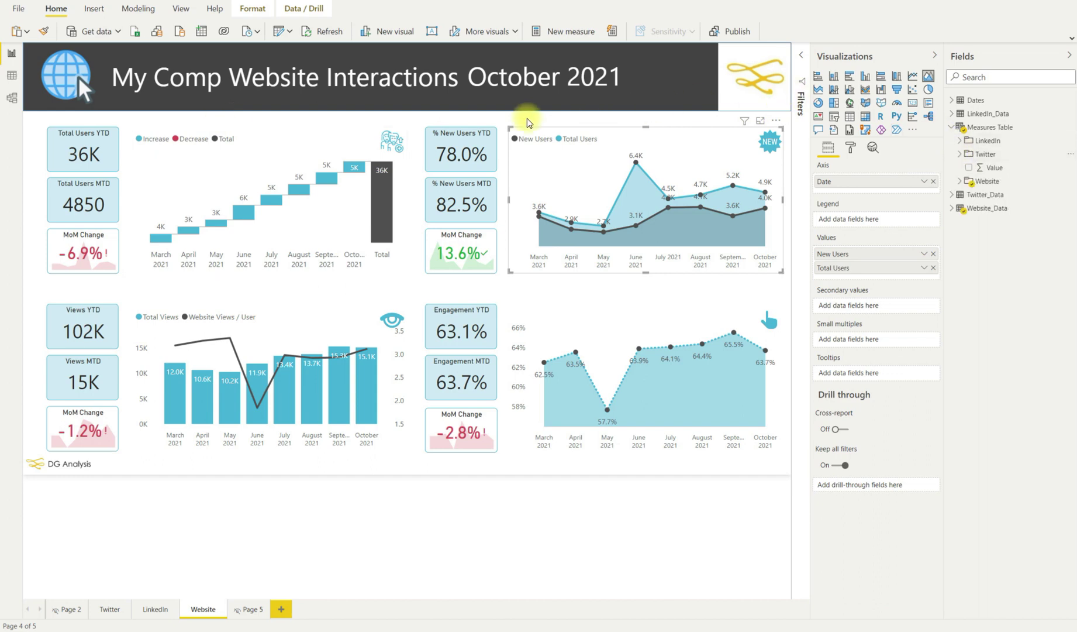